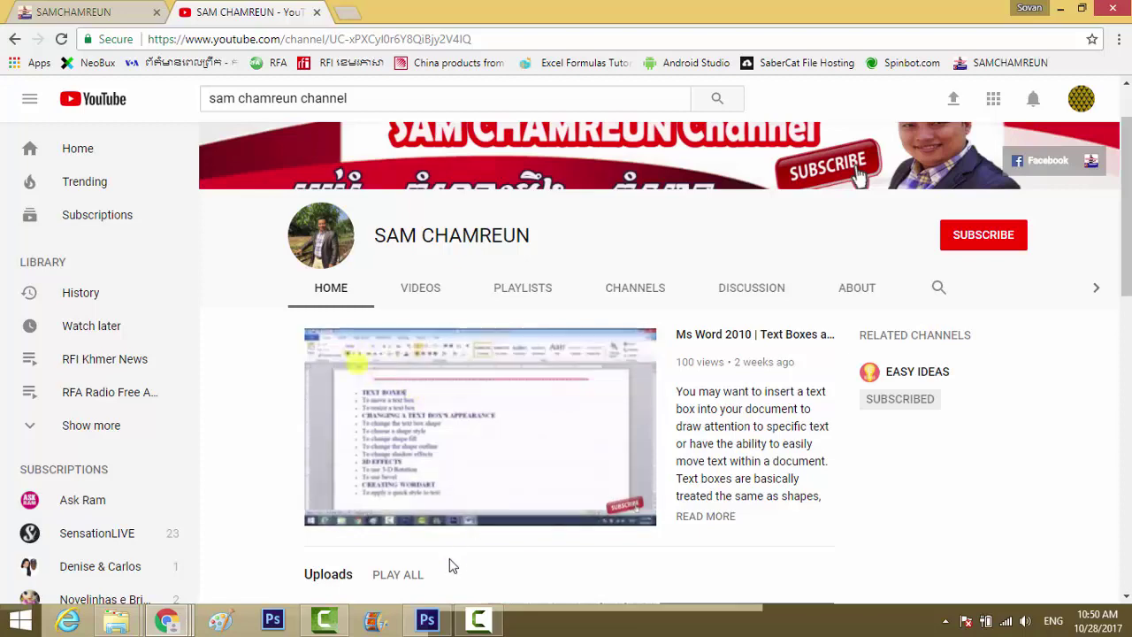
Look at the blog's home page, switch to Photoshop and view the Training-man.png design
click(88, 14)
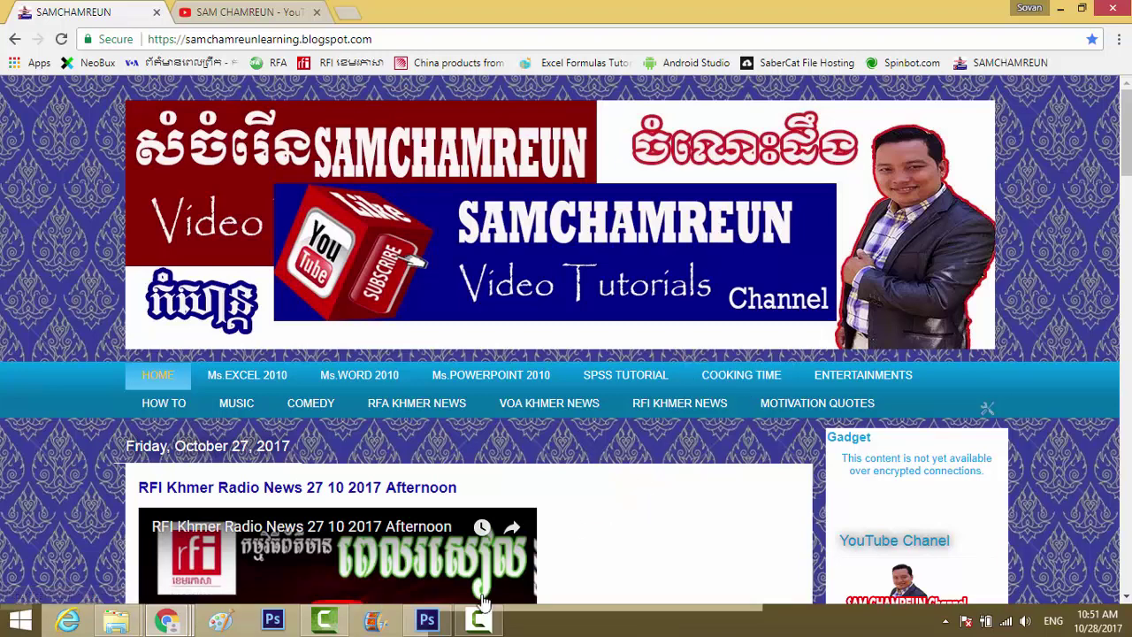
click(426, 619)
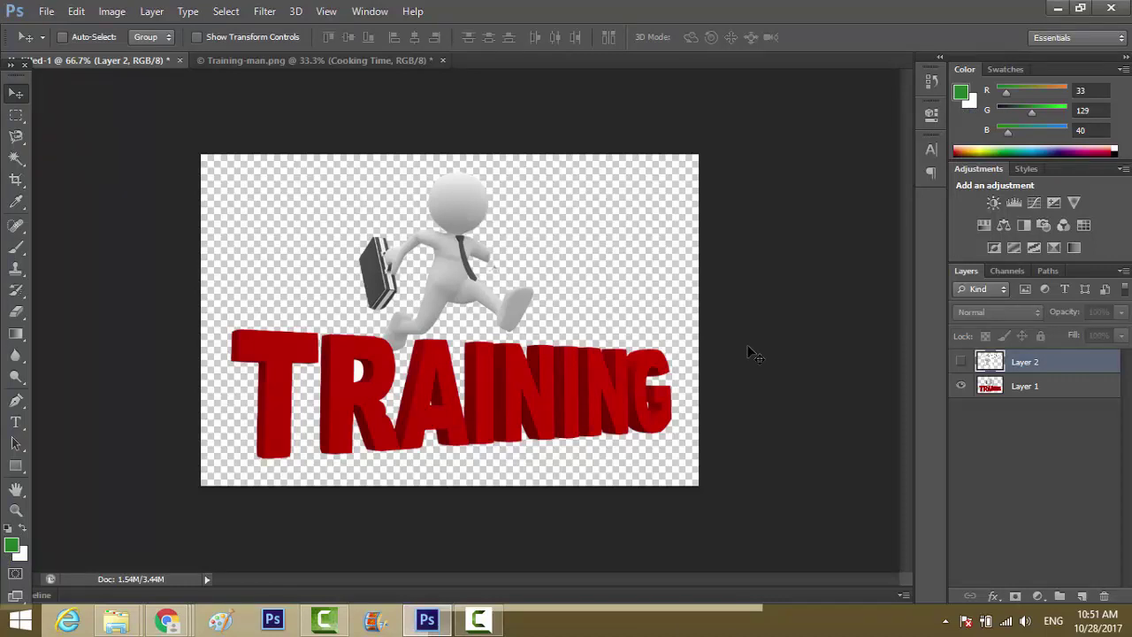
click(324, 61)
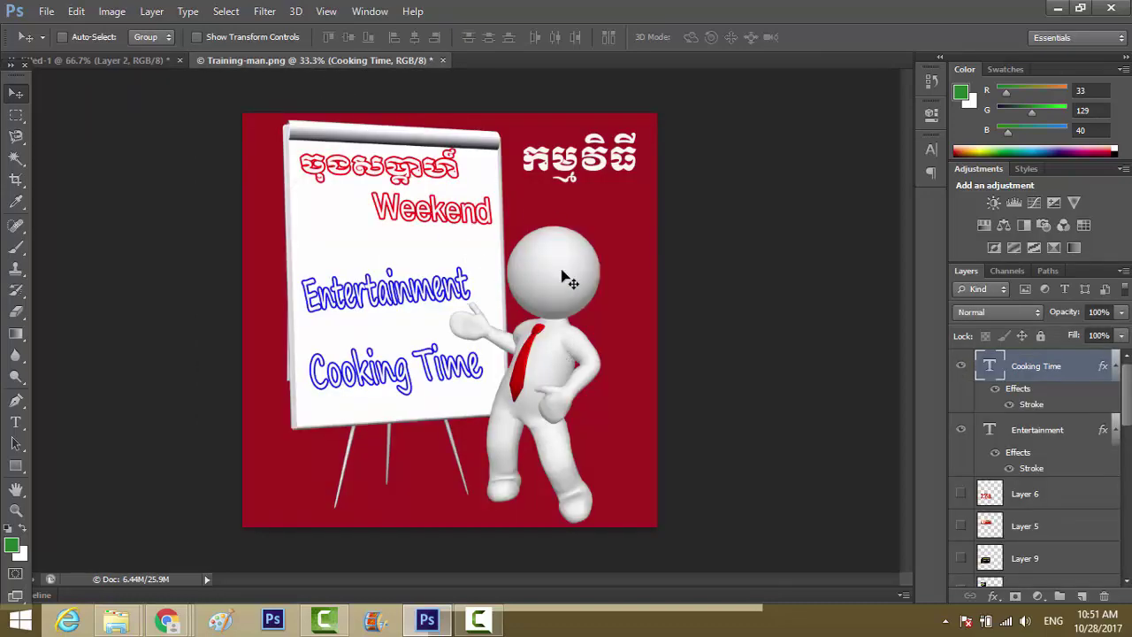
Save the transparent running-man TRAINING artwork as Untitled-1.png in PNG format, with Smallest / Slow compression and Interlaced
click(145, 60)
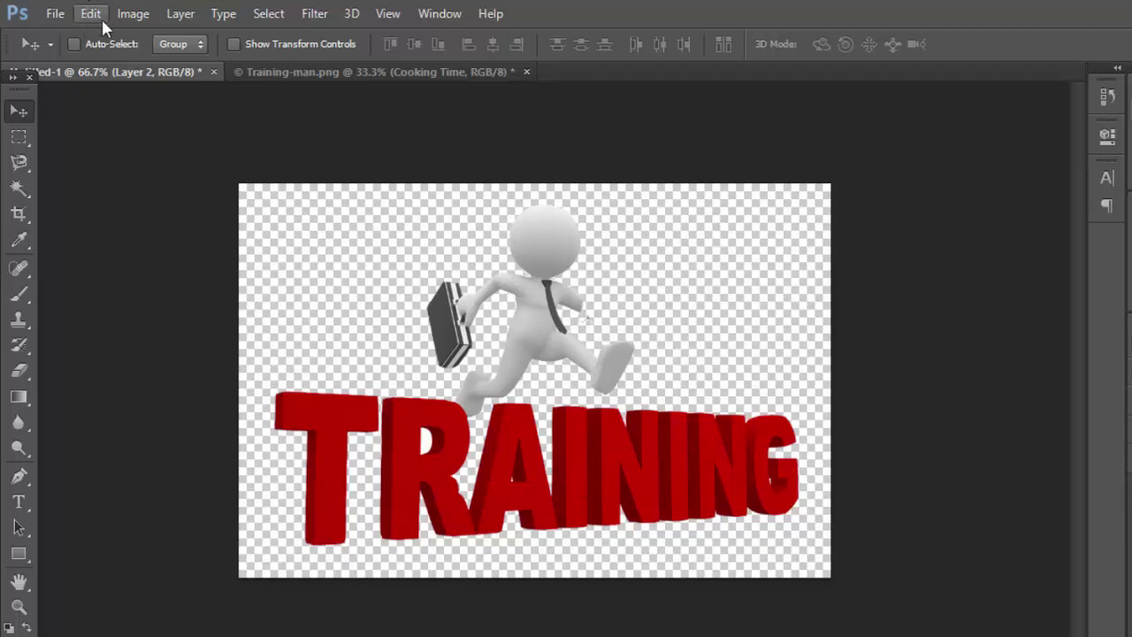
click(55, 14)
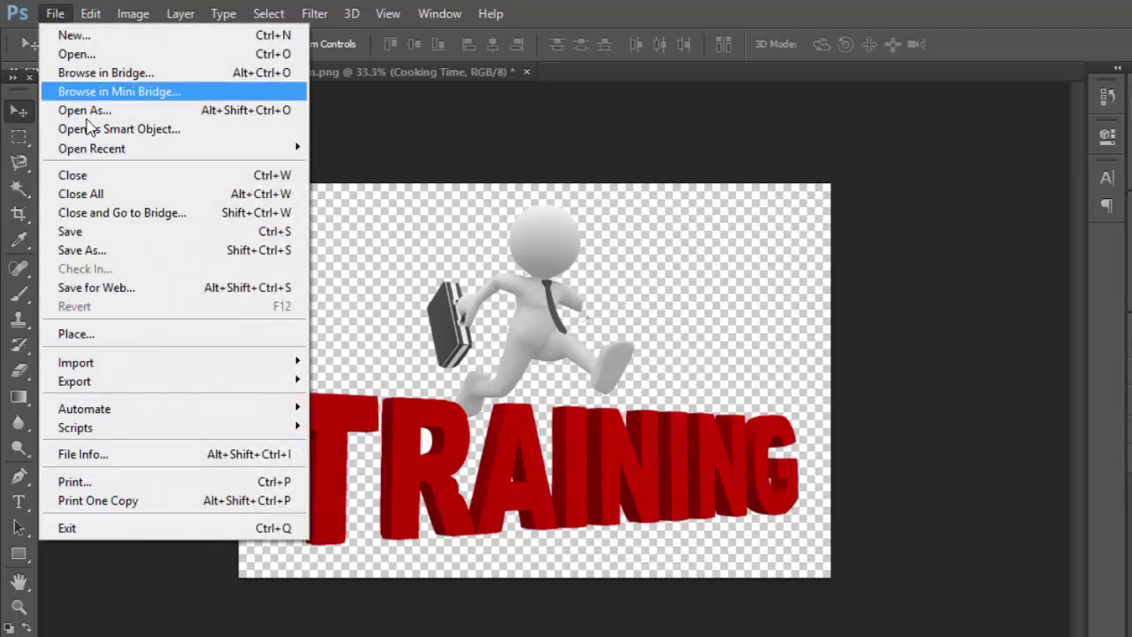
click(113, 253)
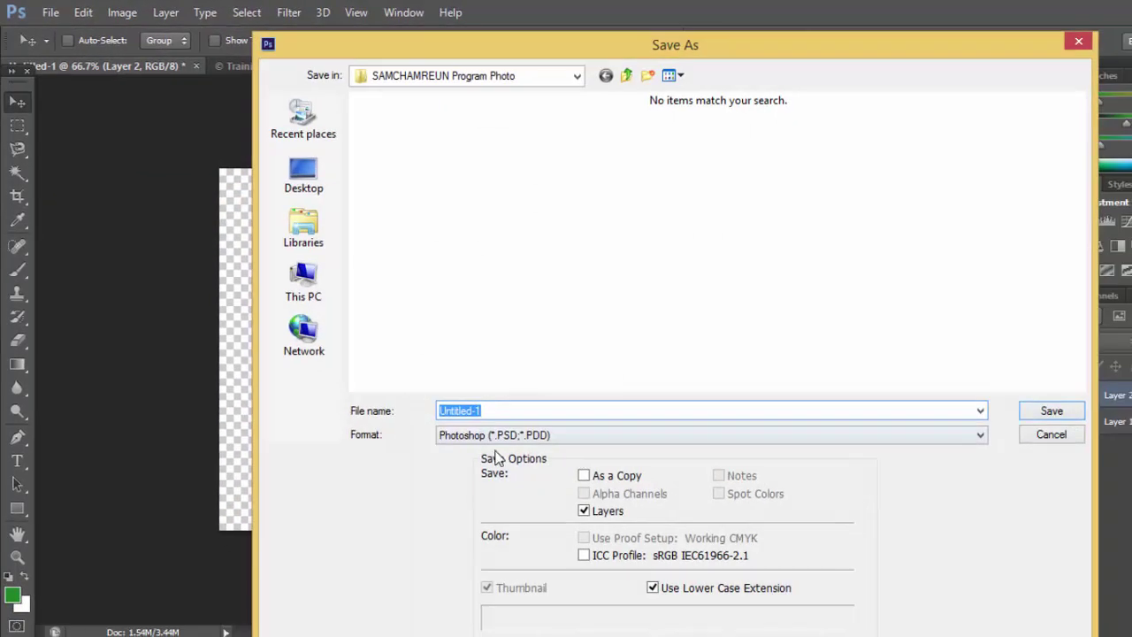
click(552, 478)
click(458, 366)
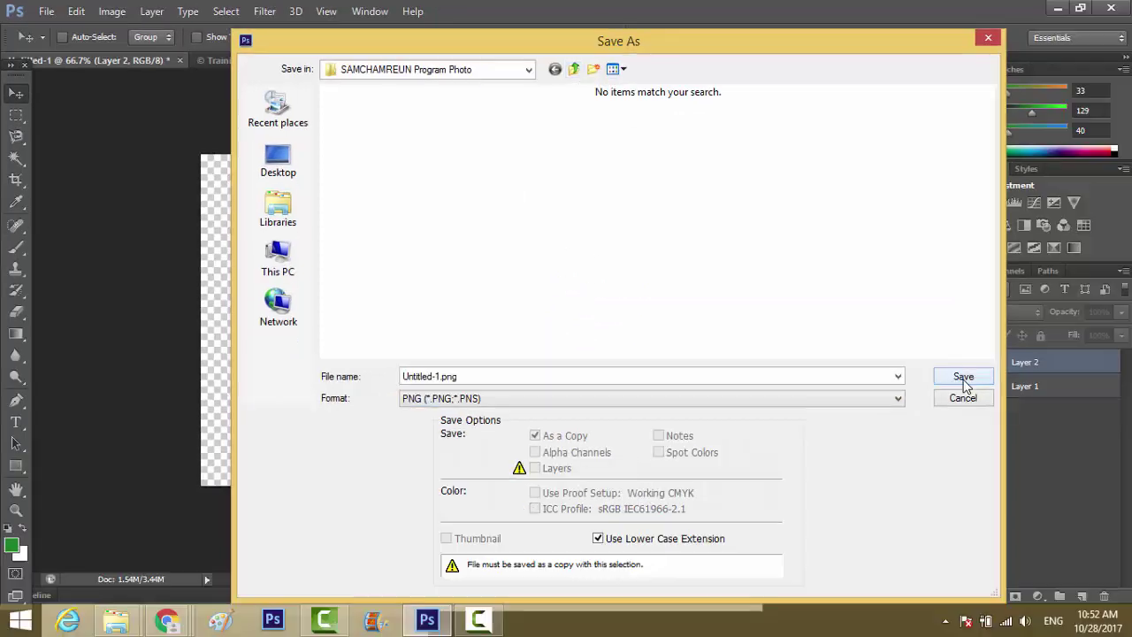
click(1052, 413)
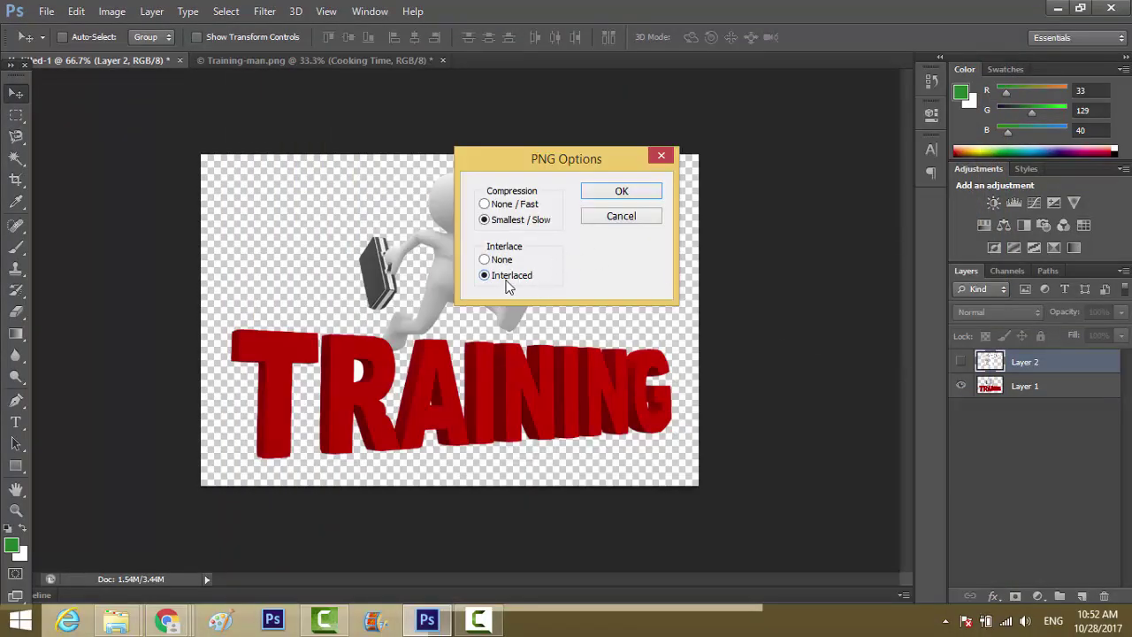
click(633, 194)
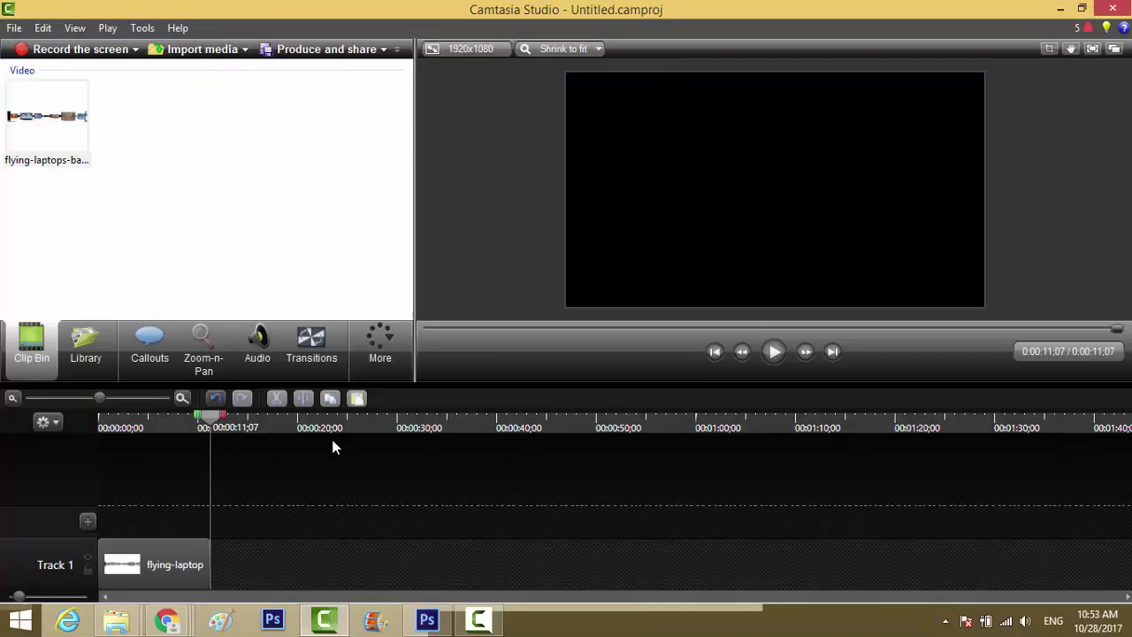
Preview the flying-laptops background clip from its start in Camtasia Studio and return the playhead to about 00:00:01;05
click(95, 429)
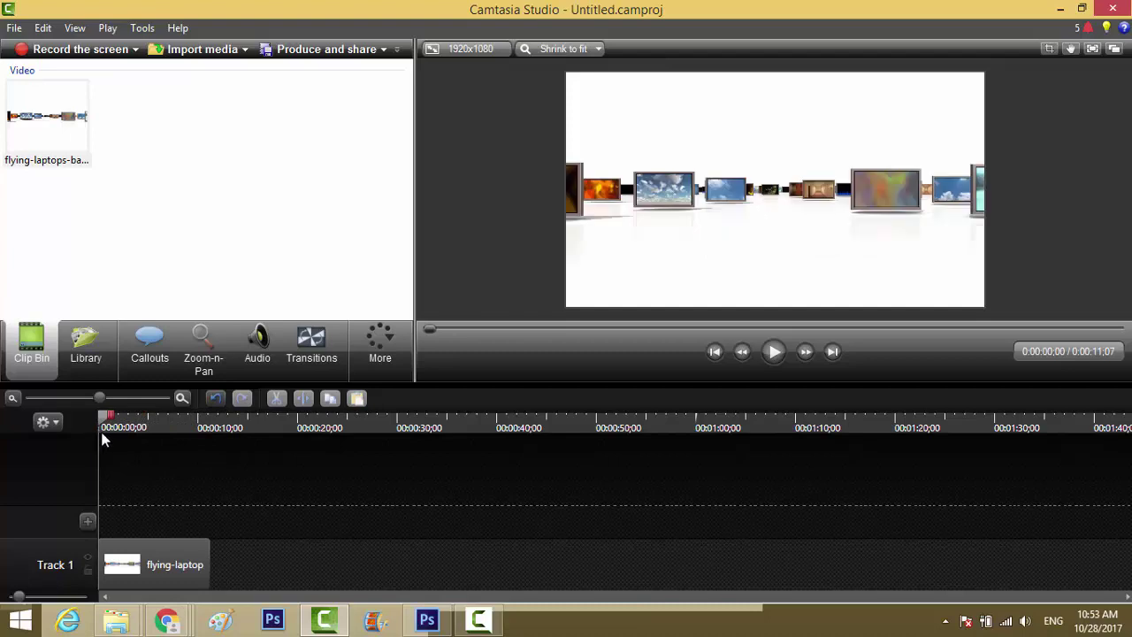
key(space)
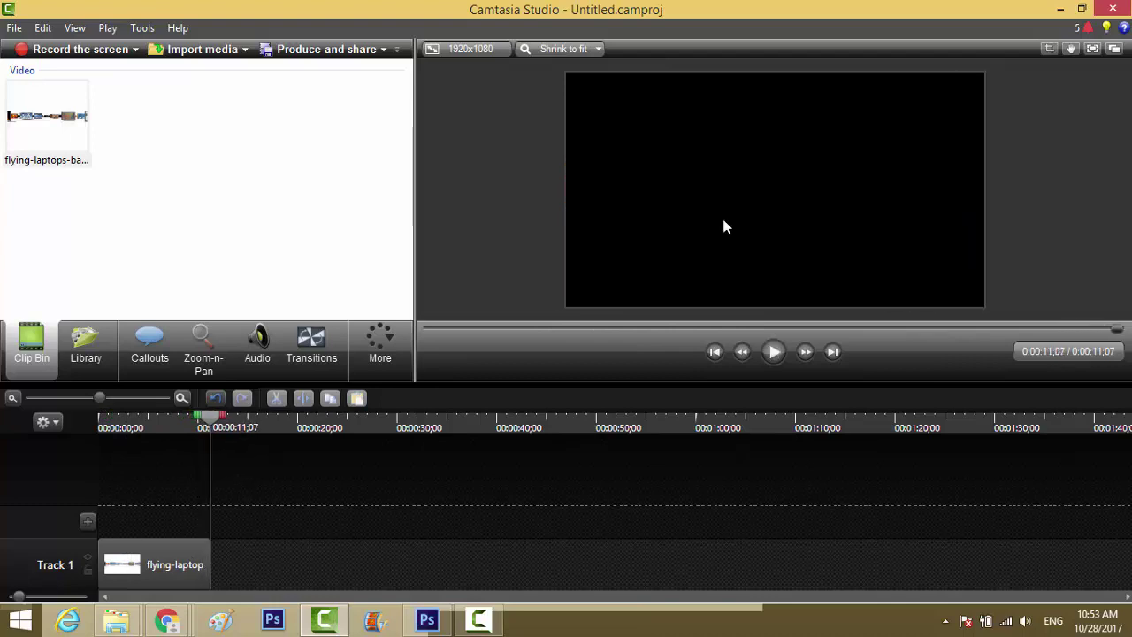
drag(214, 426, 90, 433)
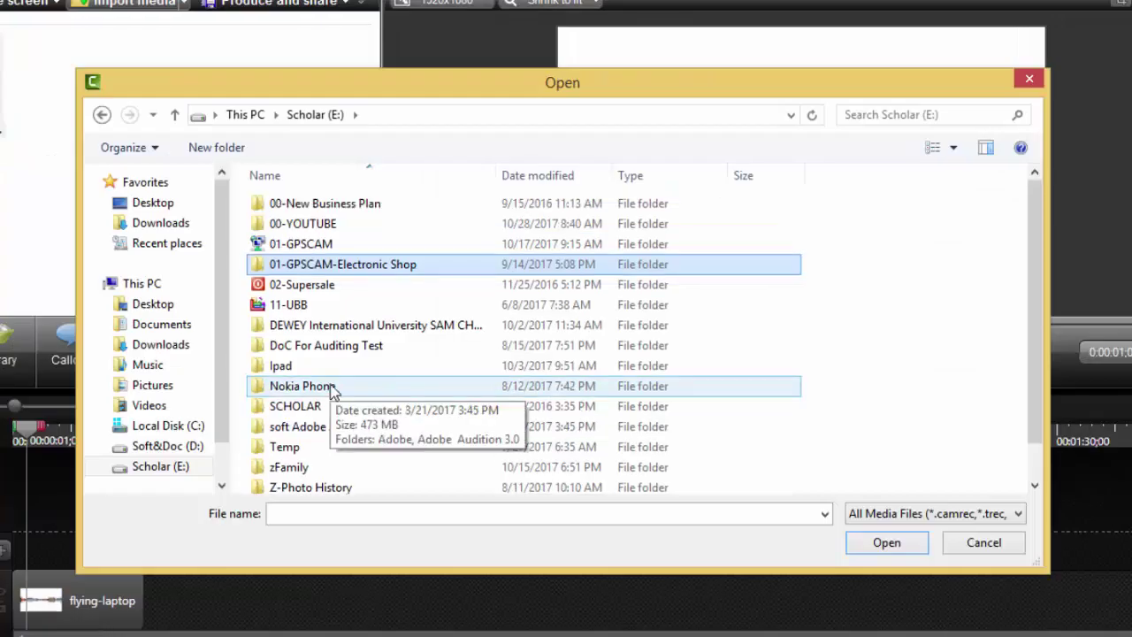
Import Program1 through Program5 and Untitled-1 from the program photo folder inside Z-Great Success Quotes for Students and Kids
click(311, 228)
double_click(310, 228)
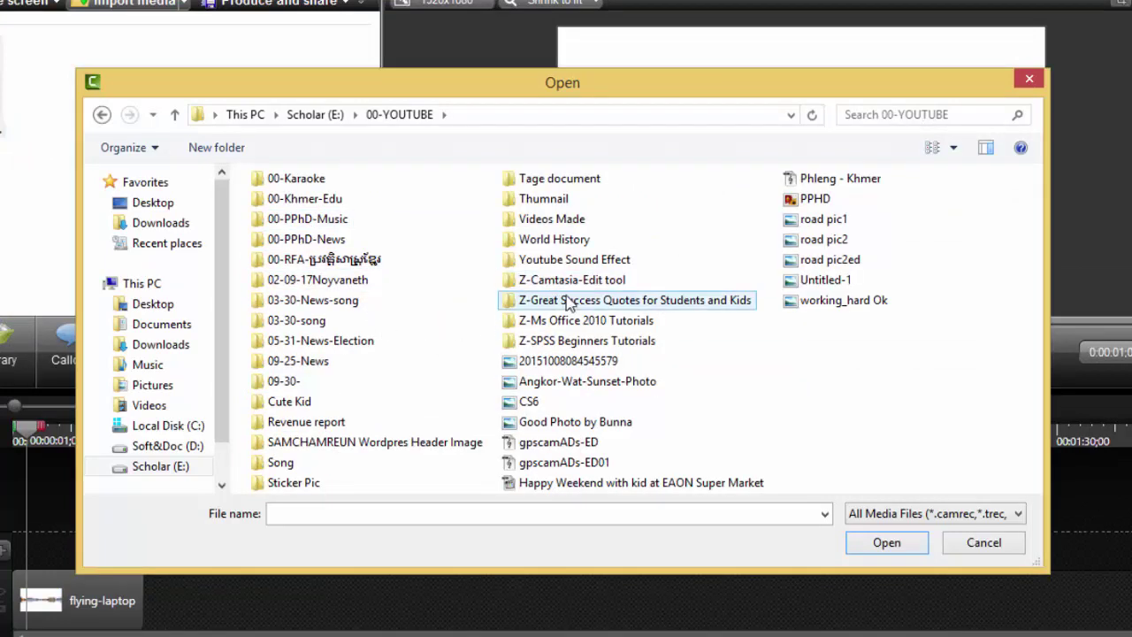
double_click(567, 260)
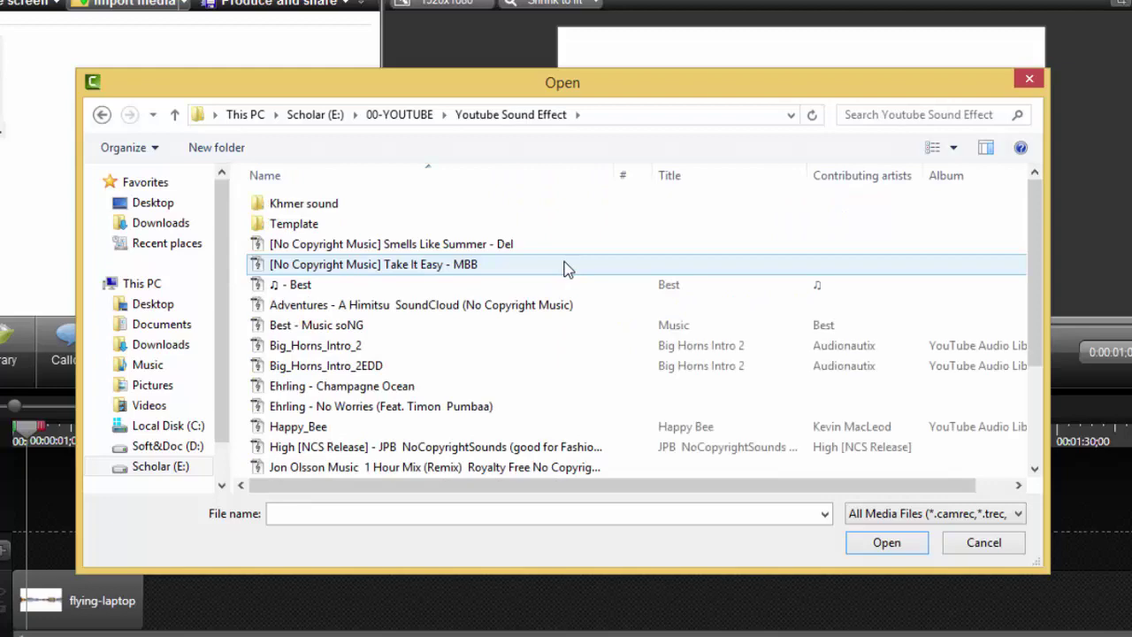
key(BackSpace)
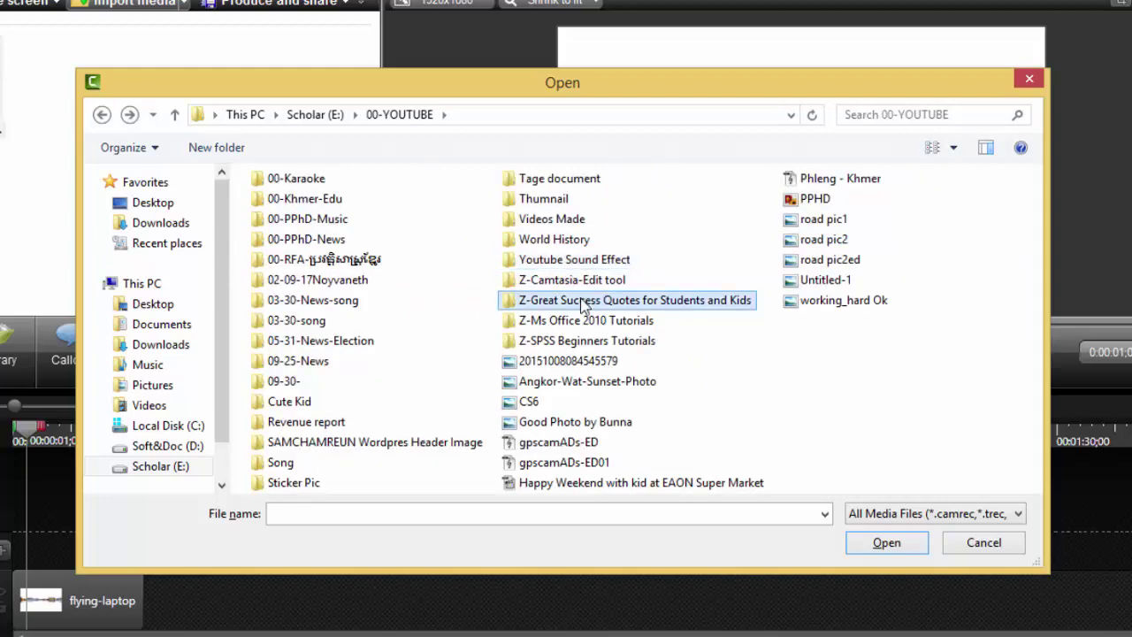
double_click(572, 301)
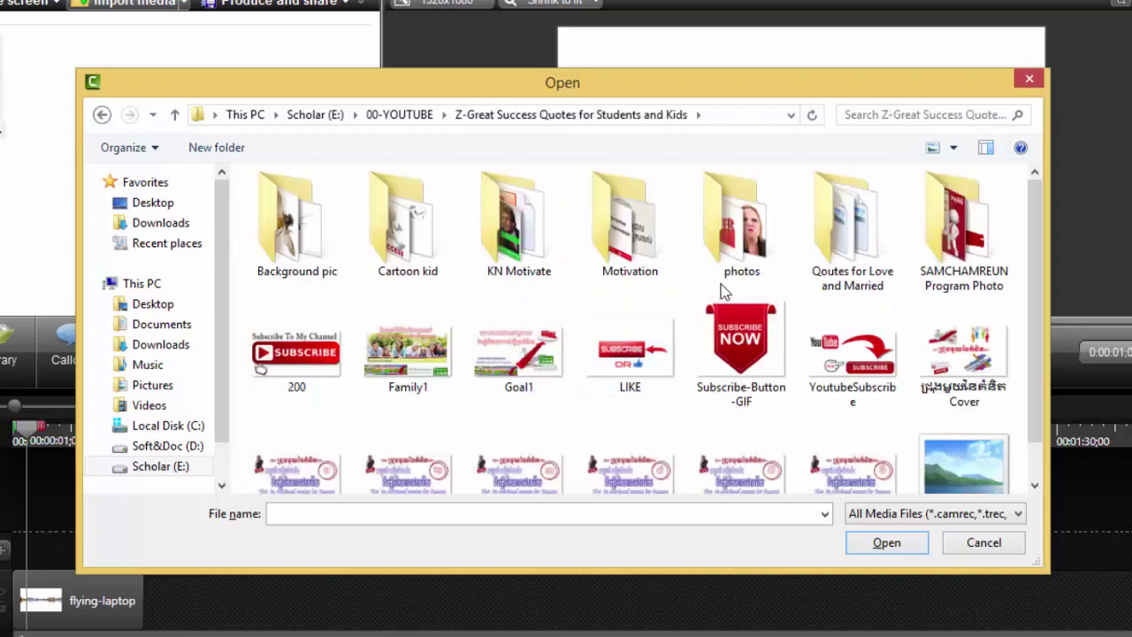
double_click(955, 238)
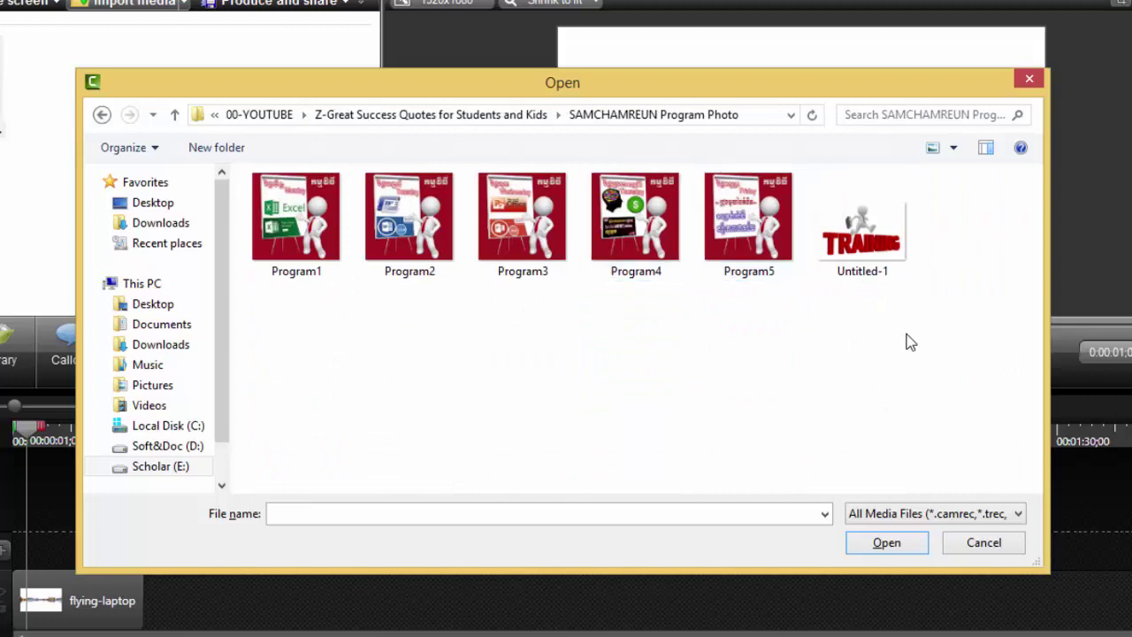
drag(920, 358, 257, 173)
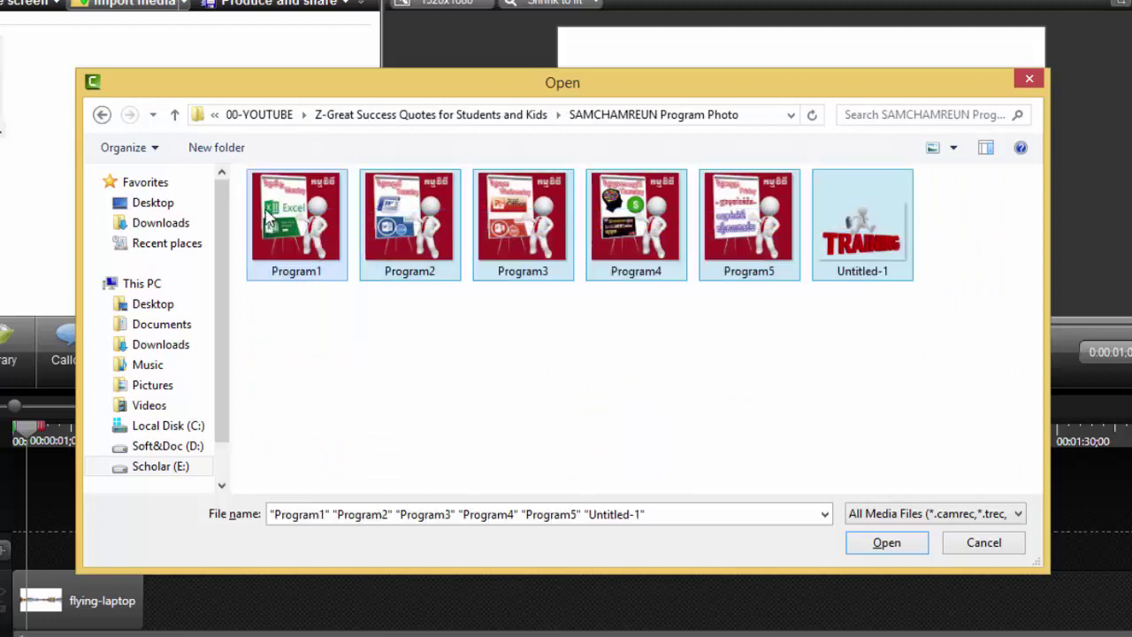
click(881, 544)
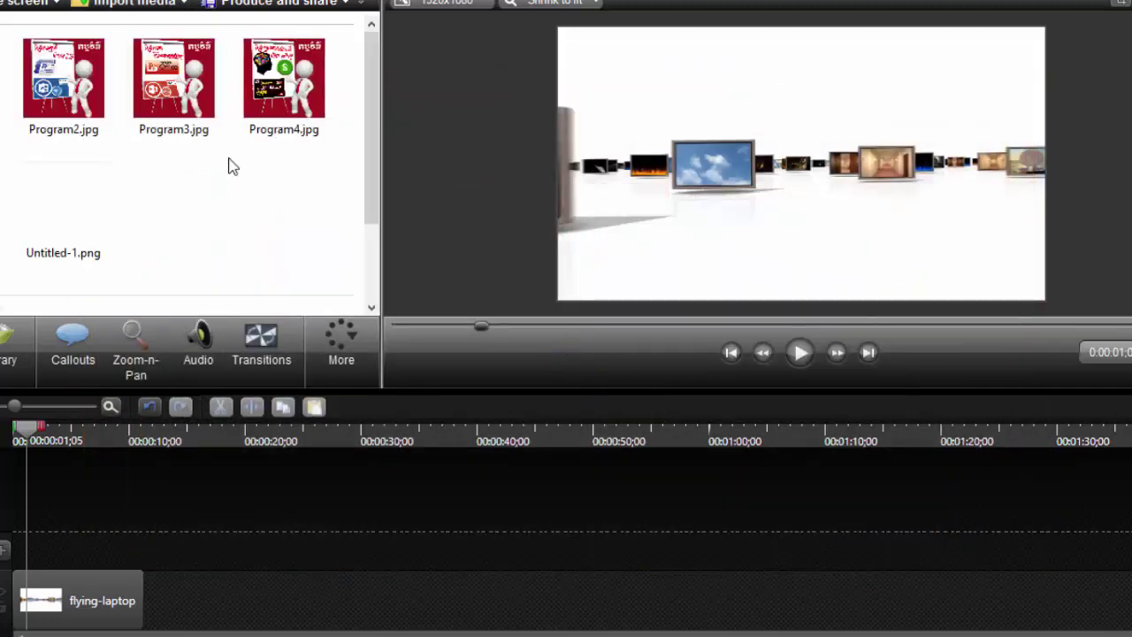
Import the Untitled-12 image from the Cartoon kid folder
click(135, 4)
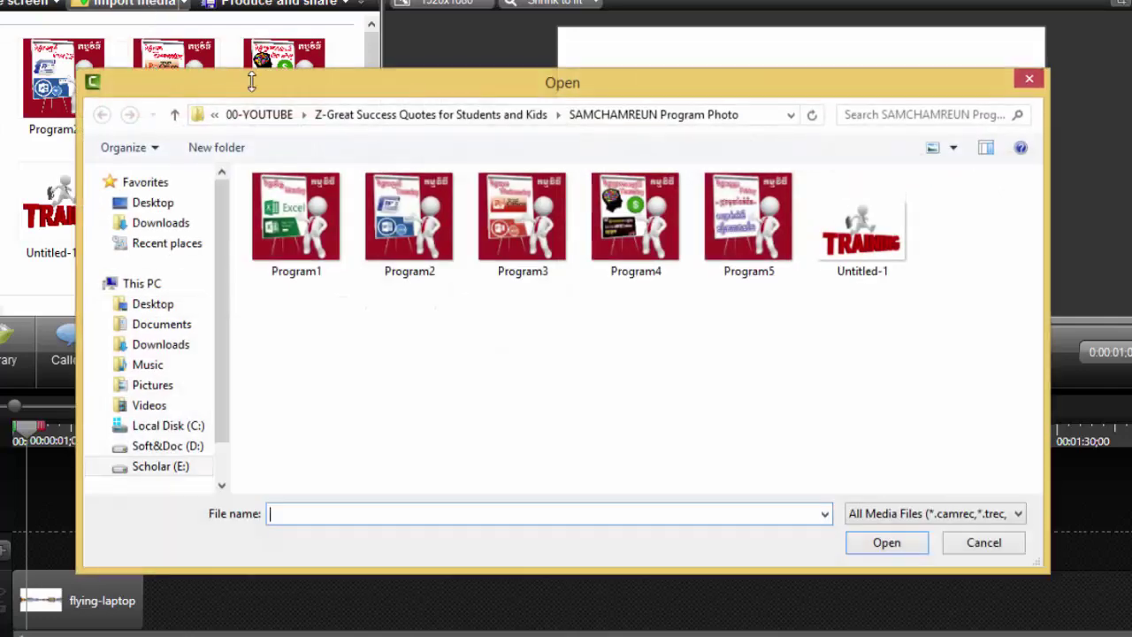
click(446, 116)
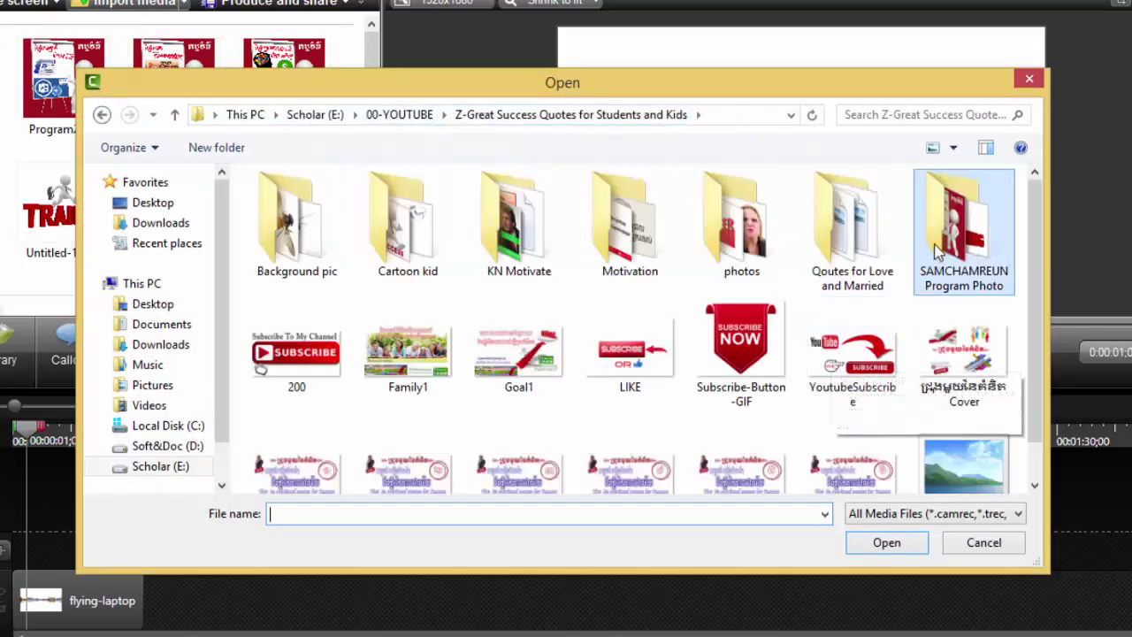
double_click(381, 248)
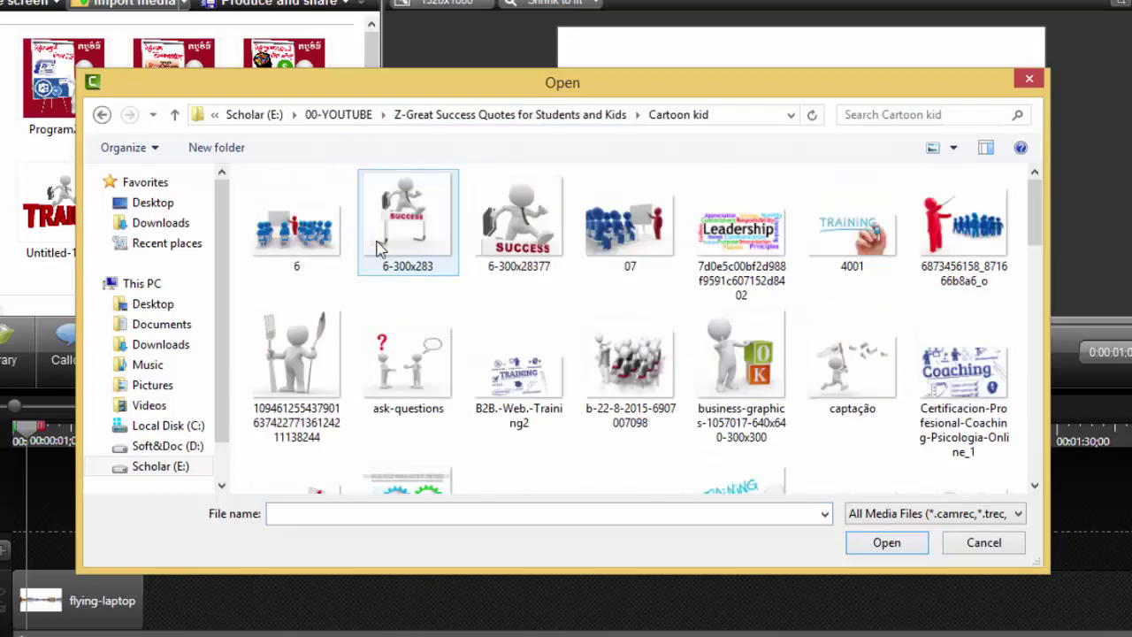
click(517, 234)
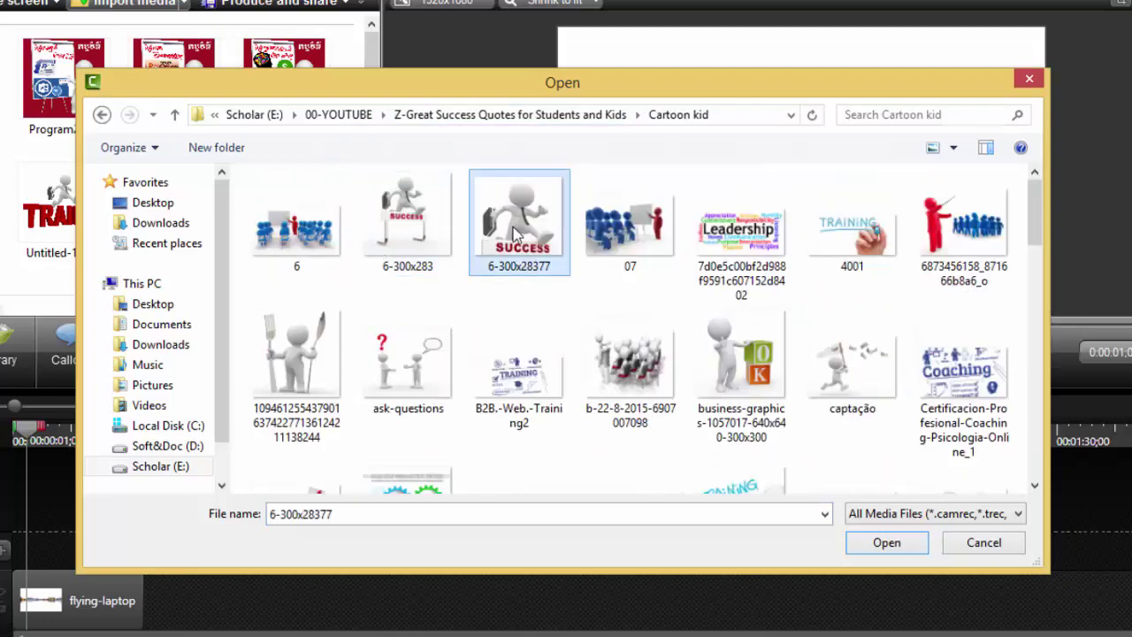
scroll(769, 354, down, 5)
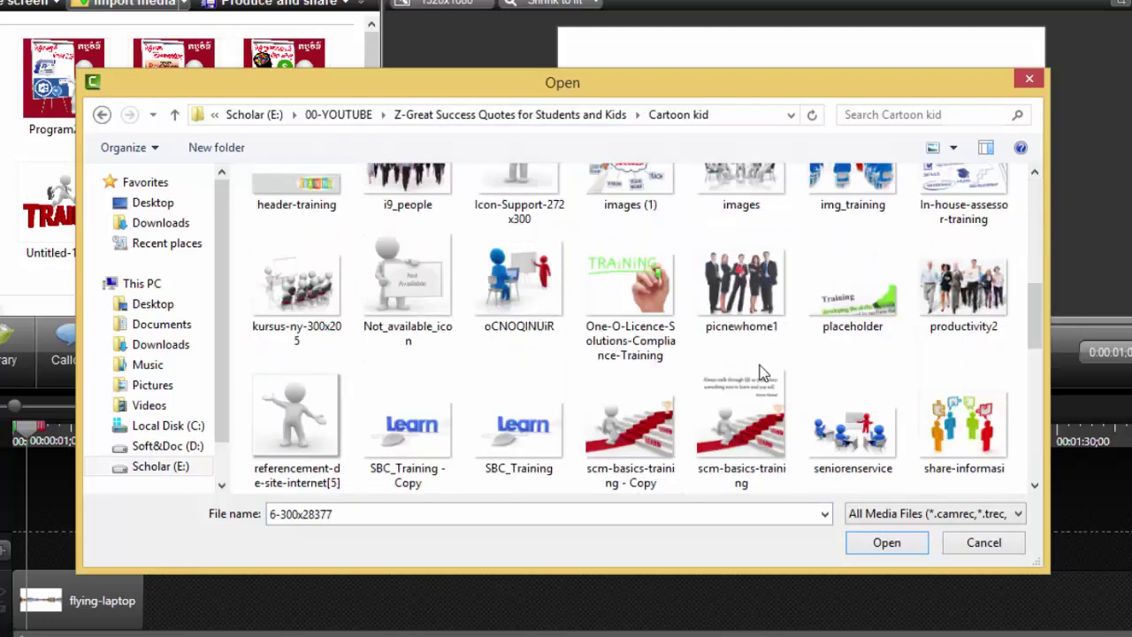
scroll(760, 375, down, 10)
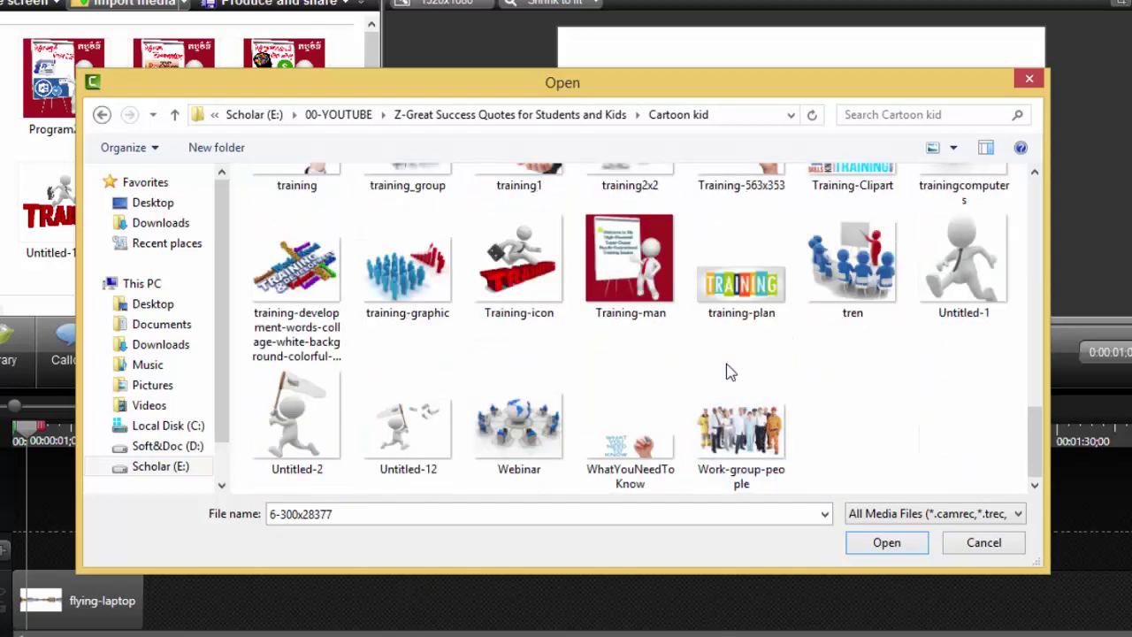
click(409, 429)
click(887, 542)
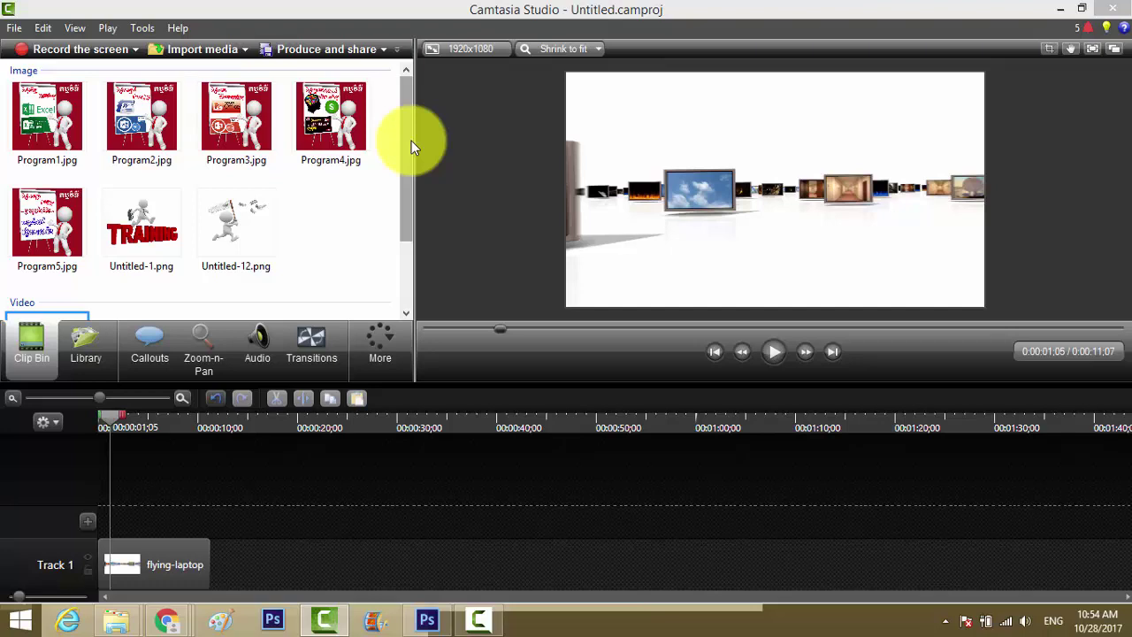
Enlarge the timeline scale and place Untitled-1.png at the start of a new track above the flying-laptops background
drag(407, 140, 413, 114)
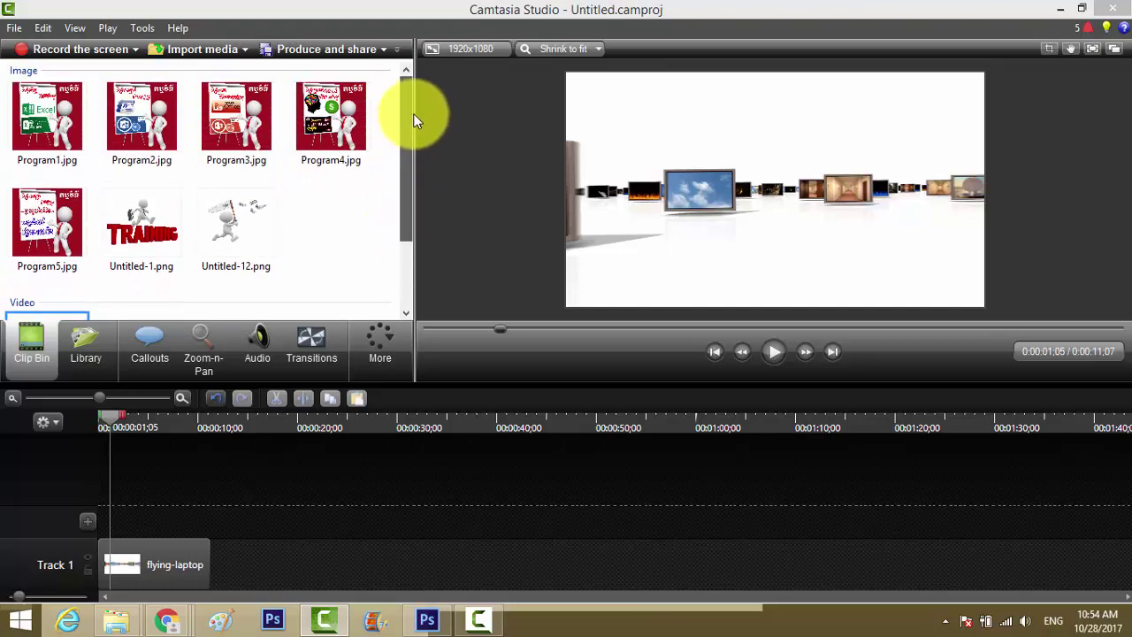
click(203, 555)
scroll(211, 558, up, 3)
scroll(221, 559, up, 2)
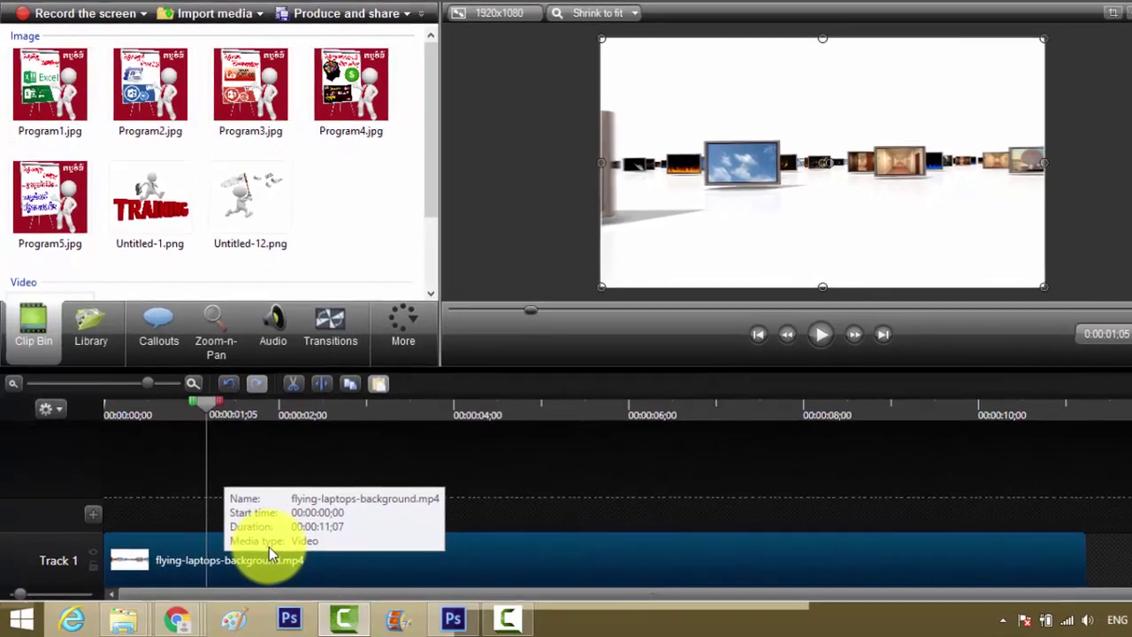
scroll(279, 541, down, 1)
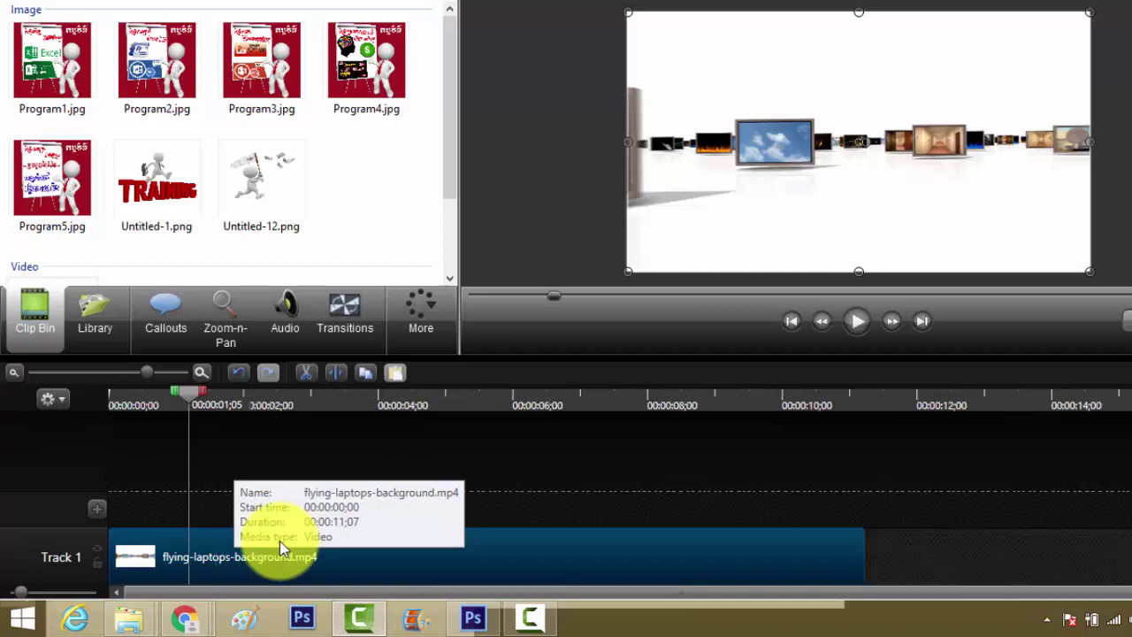
click(156, 176)
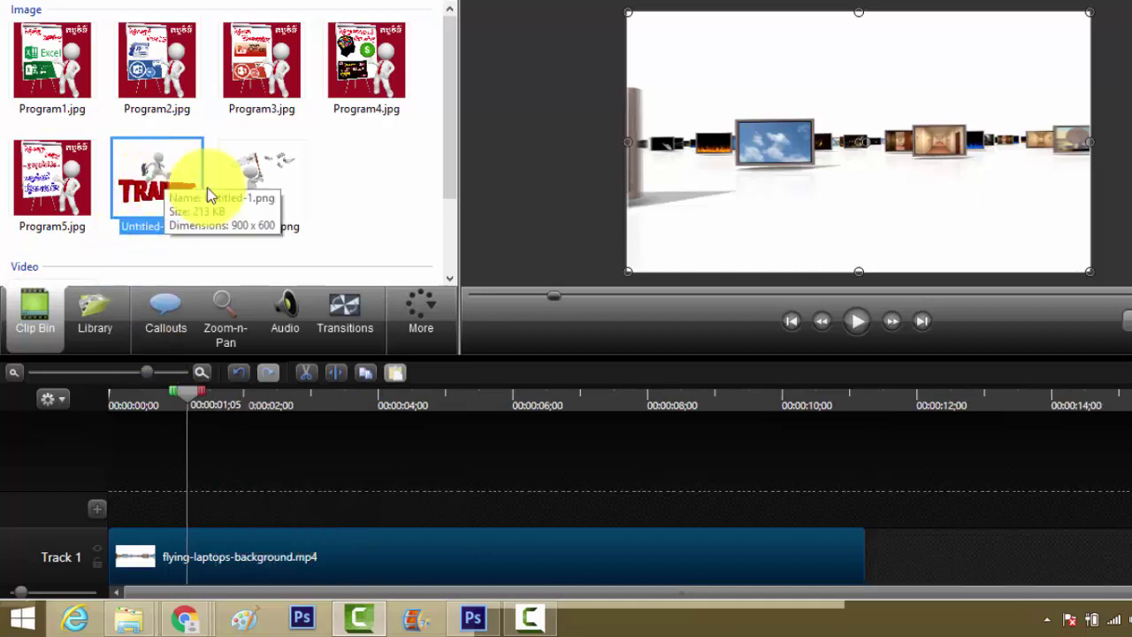
drag(164, 179, 153, 504)
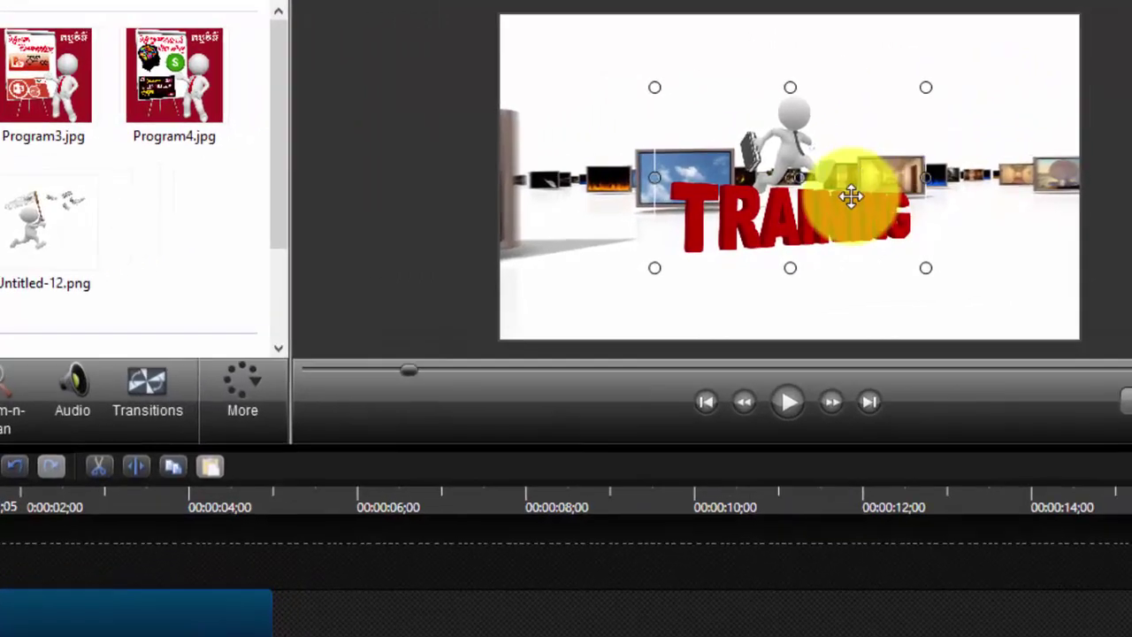
Move the TRAINING image to the lower-left corner of the video canvas and shrink it slightly
drag(909, 156, 780, 115)
drag(691, 144, 687, 271)
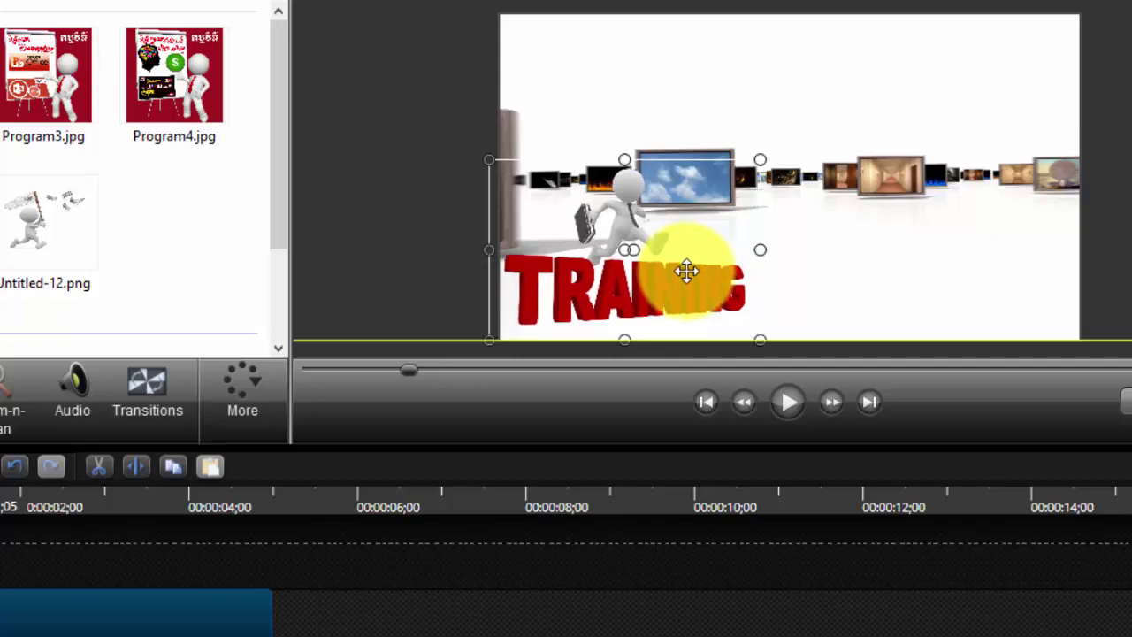
drag(756, 164, 723, 229)
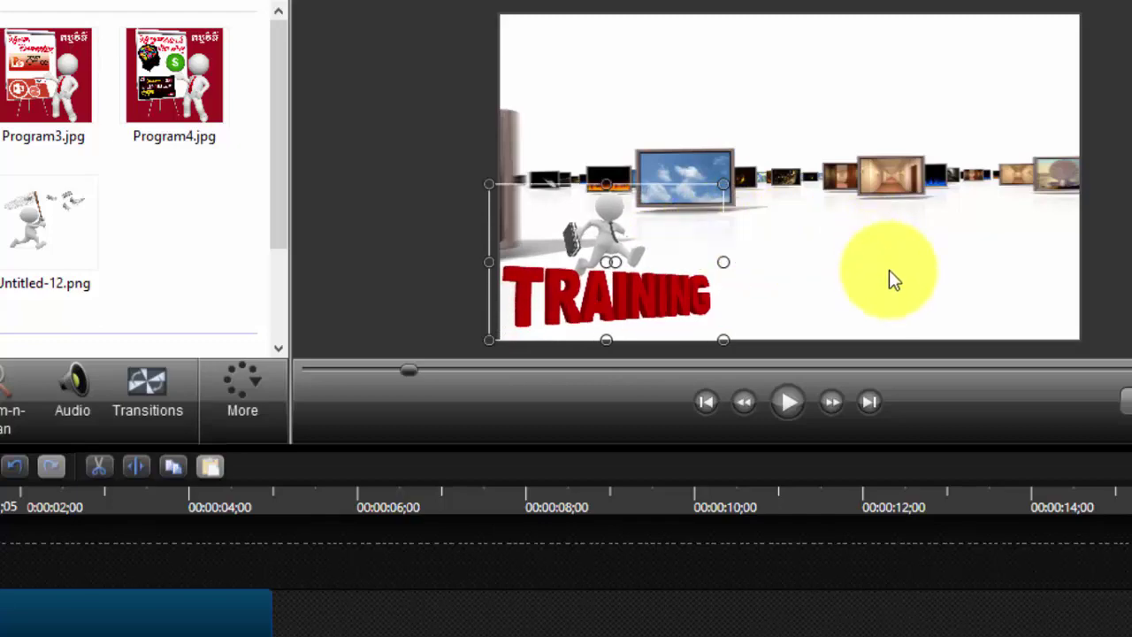
Place Untitled-12.png at the start of a new third track above the TRAINING image
click(41, 252)
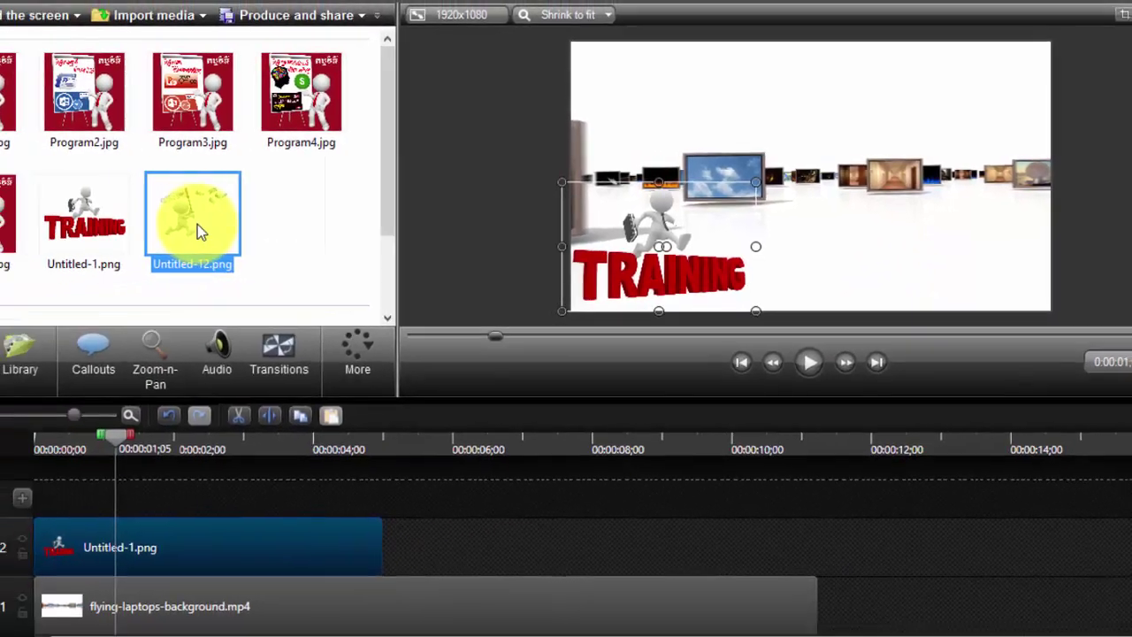
drag(44, 229, 227, 477)
drag(354, 420, 112, 479)
drag(292, 482, 315, 449)
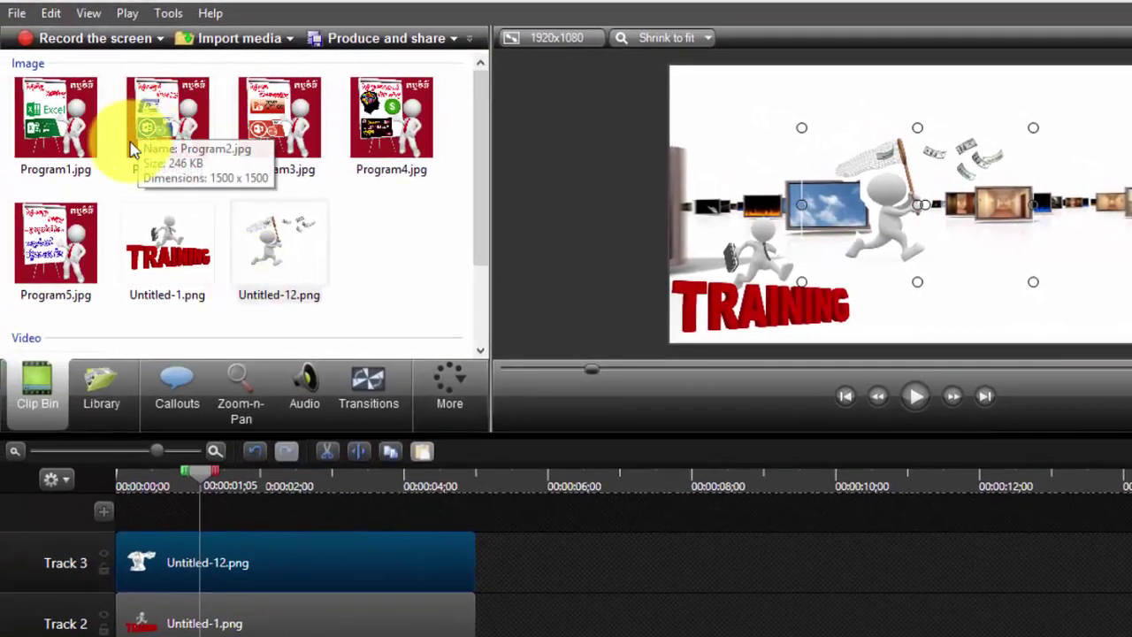
Place Program1.jpg through Program5.jpg together in sequence on a new fourth track above Untitled-12.png
click(53, 119)
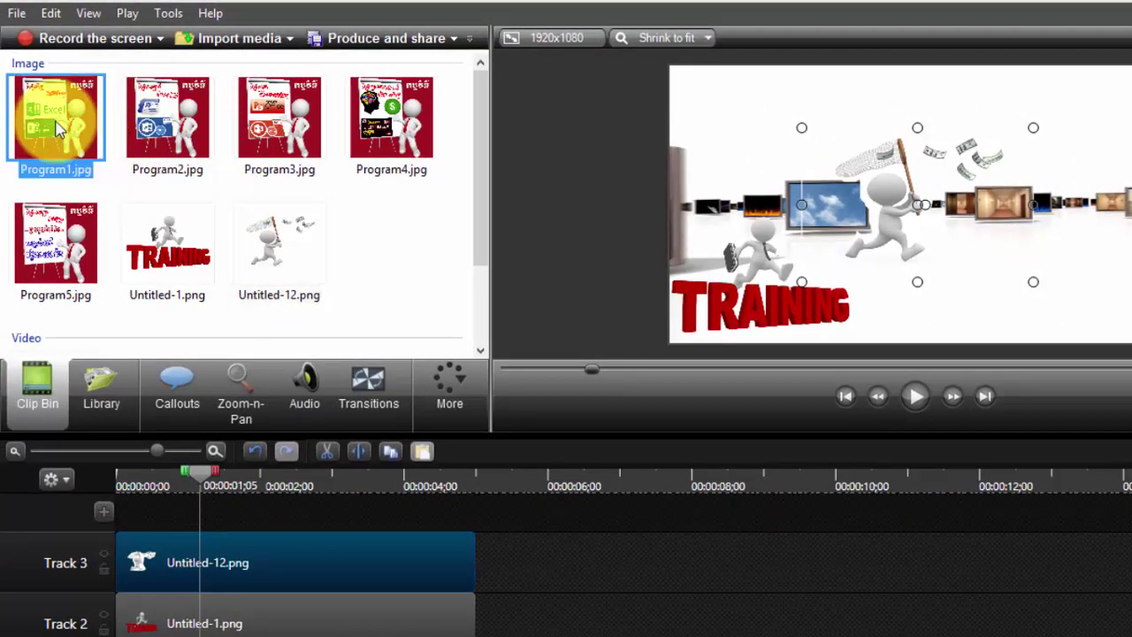
ctrl+click(190, 115)
ctrl+click(257, 128)
ctrl+click(414, 117)
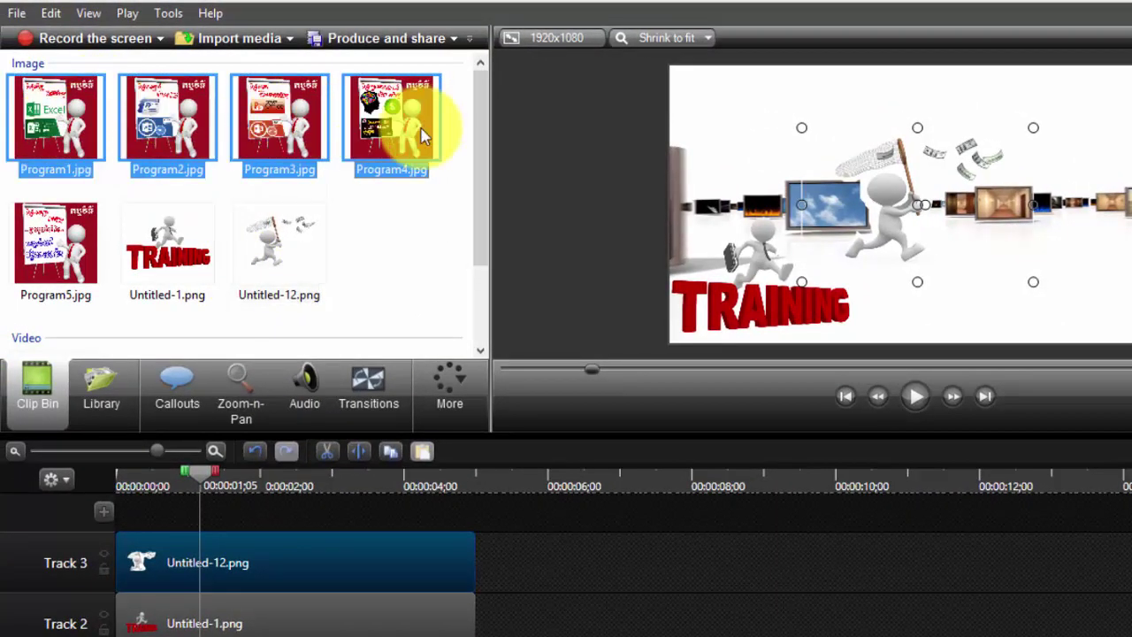
ctrl+click(78, 246)
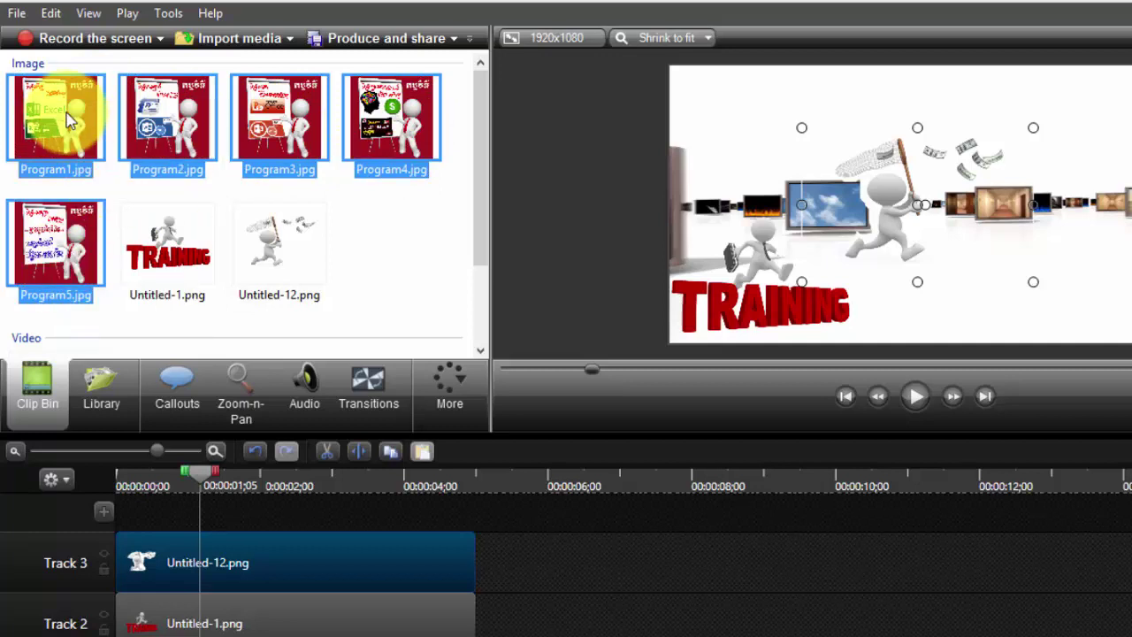
drag(51, 101, 559, 582)
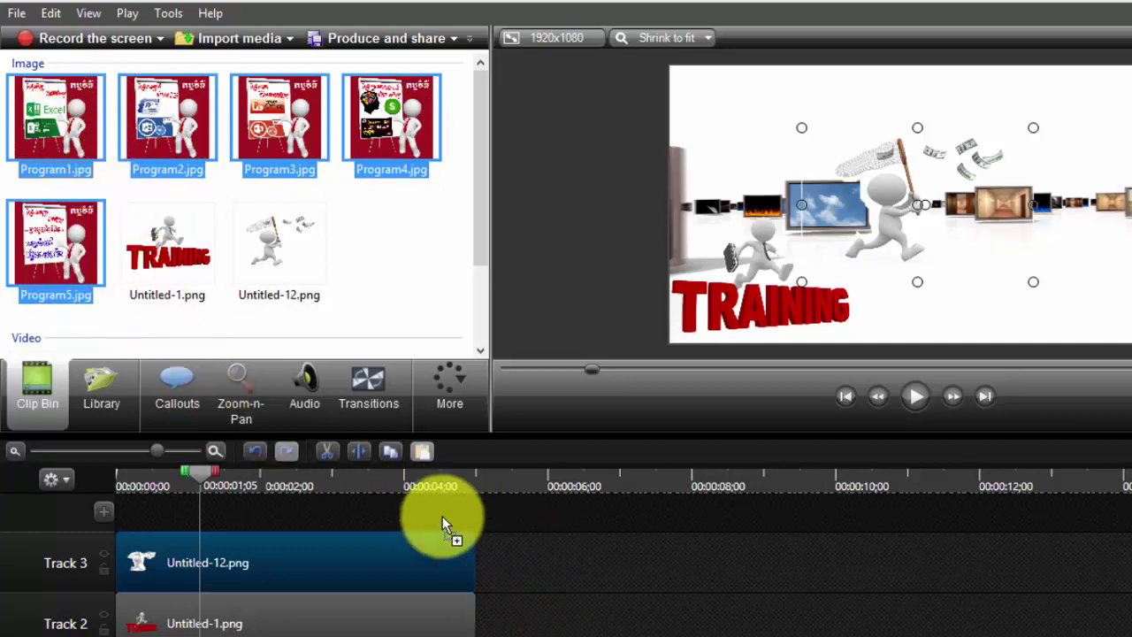
drag(442, 515, 444, 511)
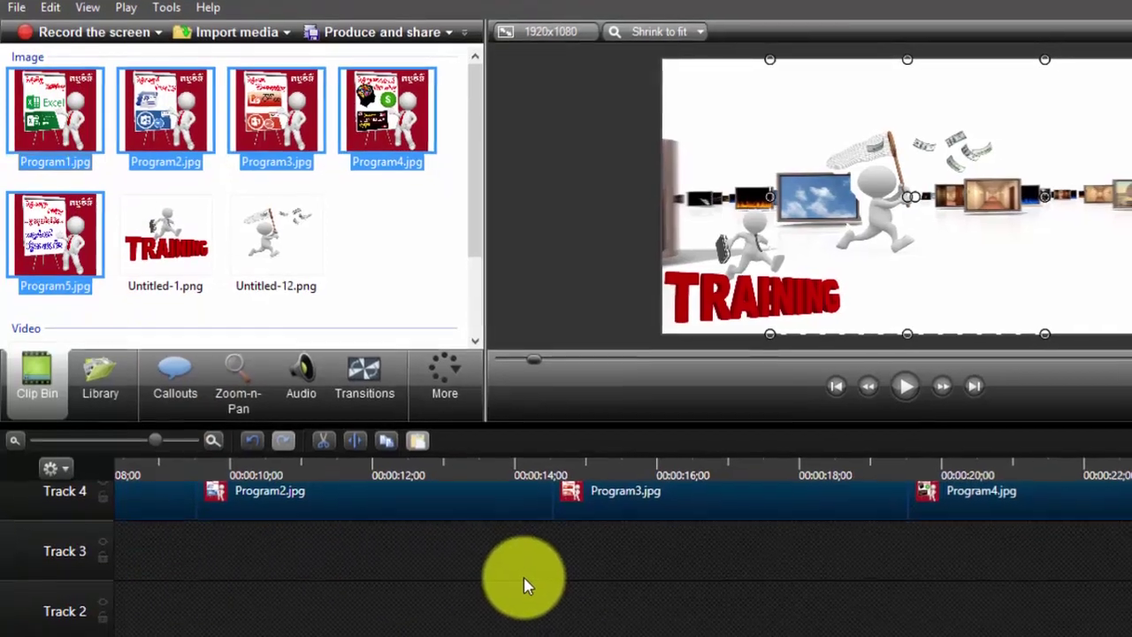
Shift all five Program clips together on Track 4 so the sequence starts at about 11 seconds
click(360, 500)
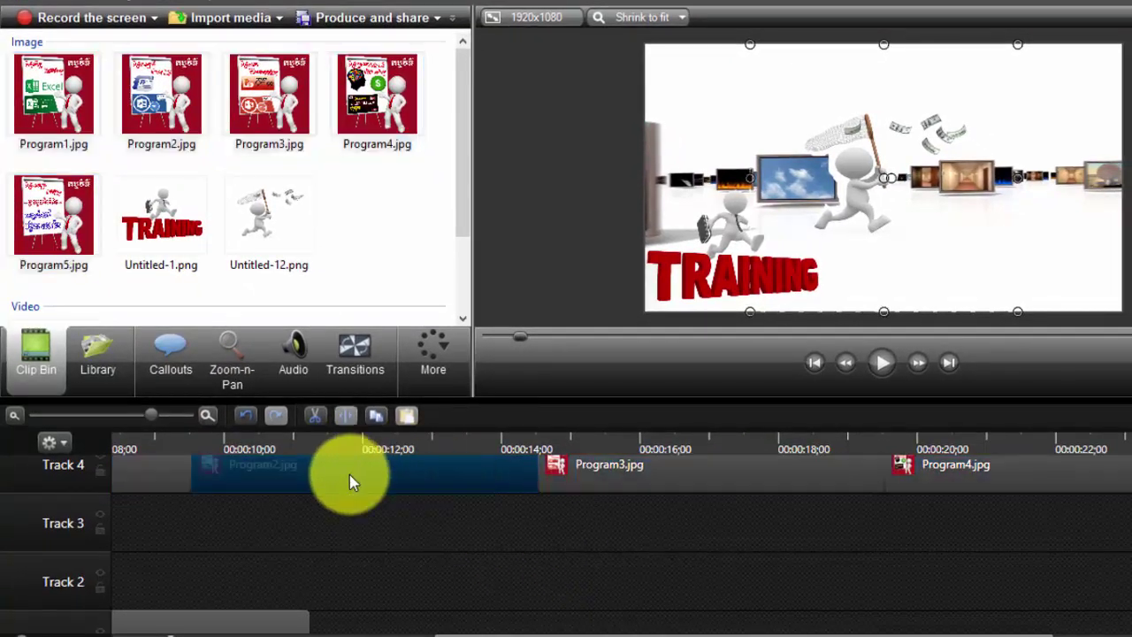
scroll(349, 480, down, 5)
scroll(243, 495, up, 2)
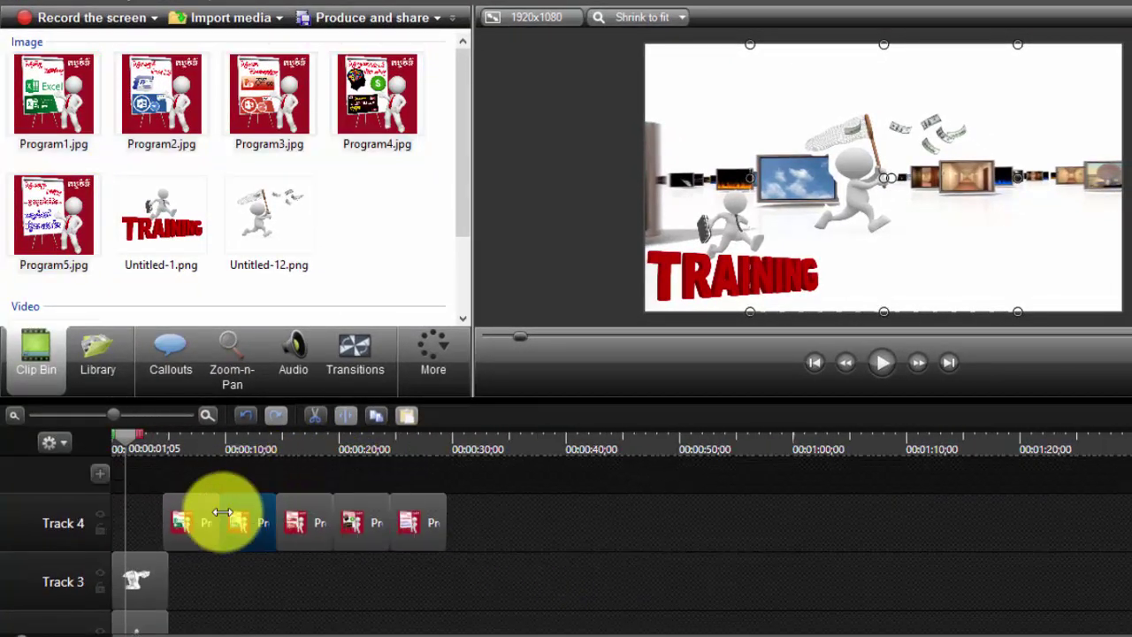
scroll(371, 468, down, 2)
scroll(362, 475, up, 1)
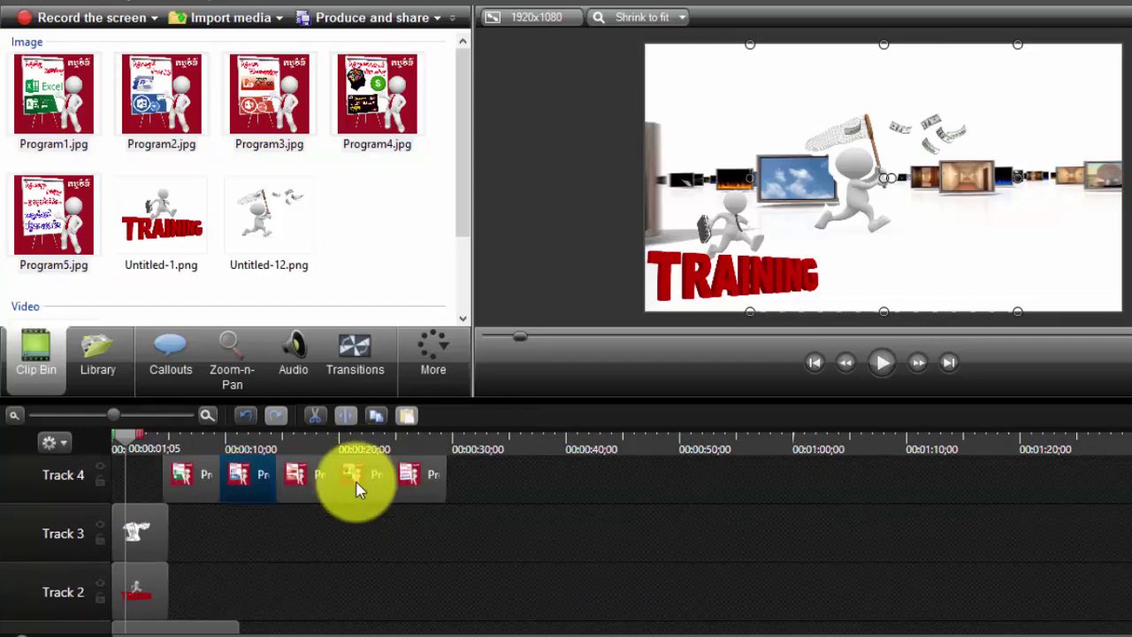
scroll(359, 489, up, 1)
click(152, 522)
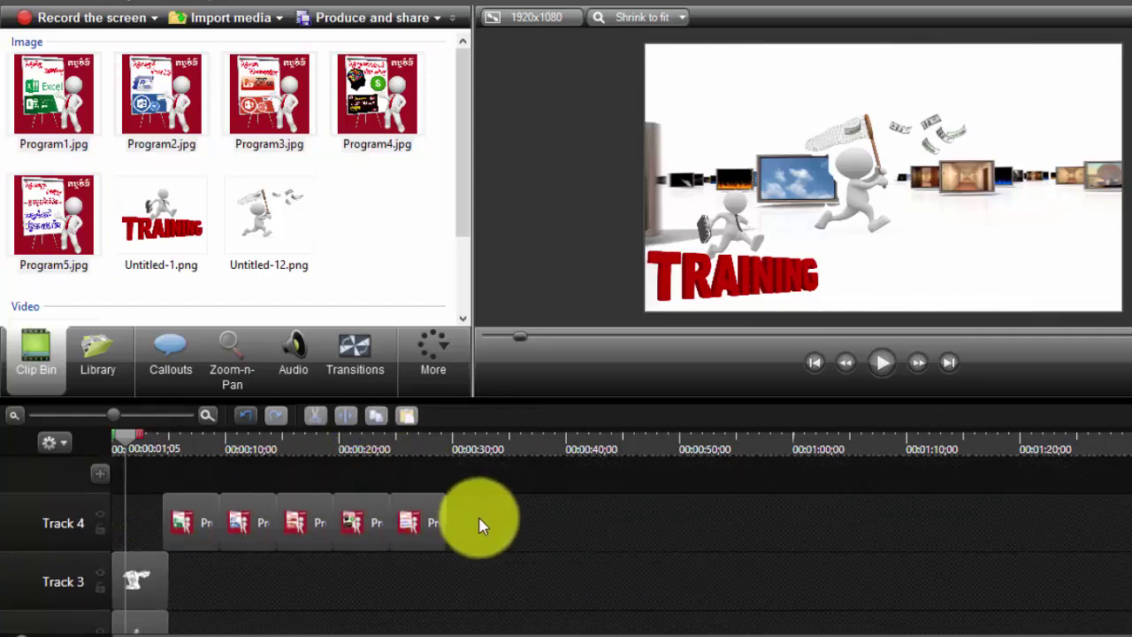
drag(481, 526, 151, 533)
drag(317, 520, 402, 522)
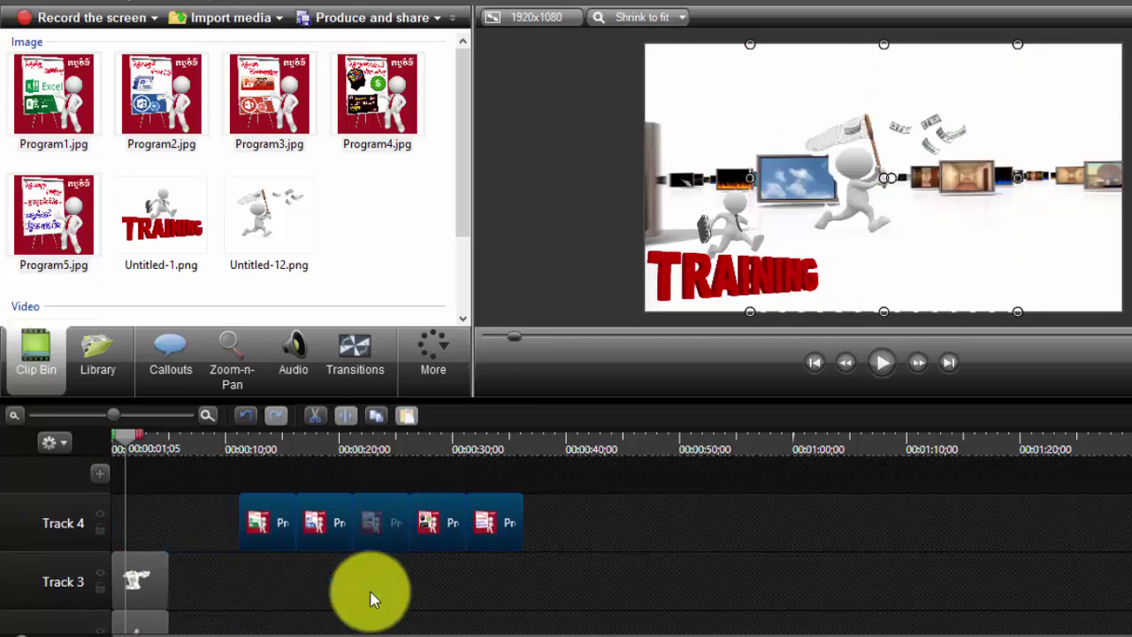
click(349, 593)
scroll(350, 584, down, 2)
scroll(350, 577, up, 2)
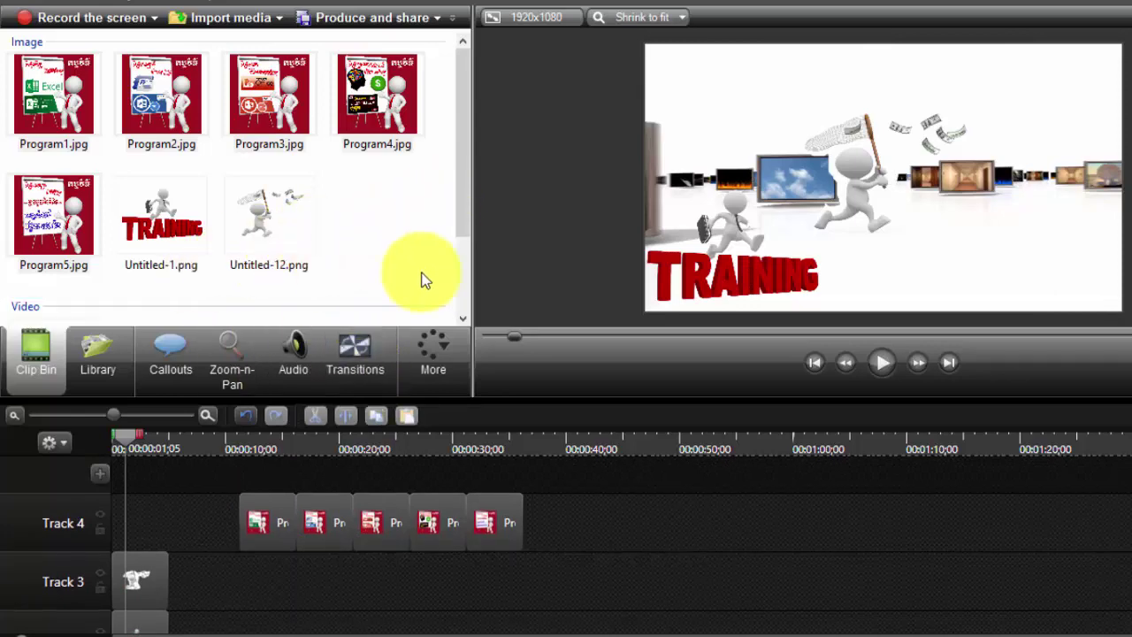
scroll(374, 575, down, 2)
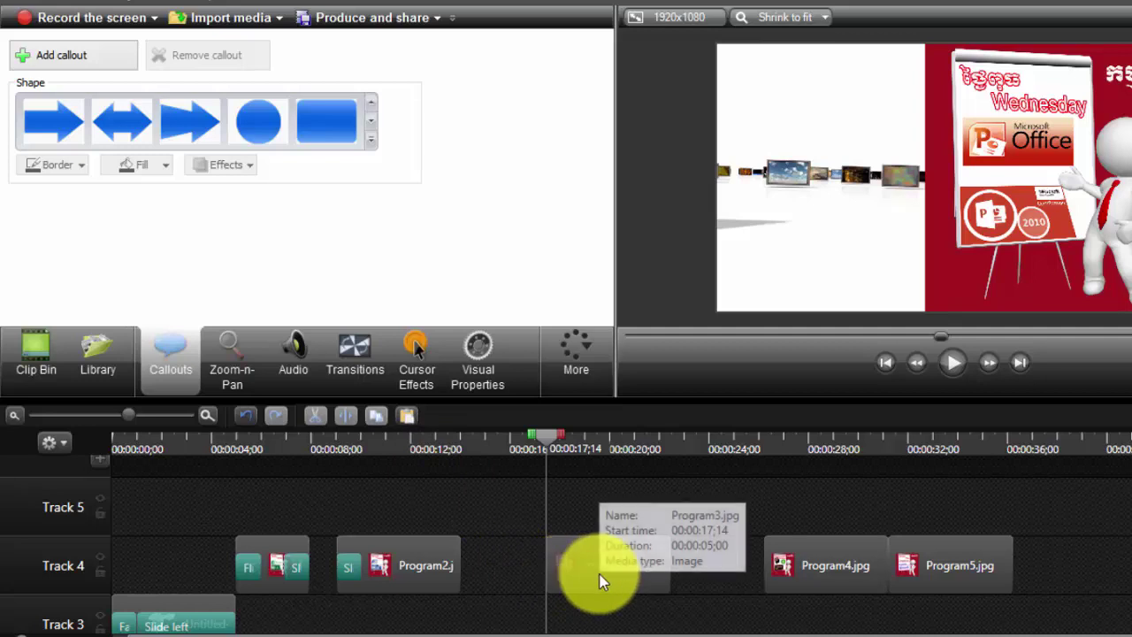
Shift Program3.jpg and Program4.jpg earlier on Track 4, starting Program4.jpg at 00:00:22;29, and move its image to the right side of the canvas
mouse_move(598, 581)
mouse_down()
mouse_move(572, 584)
mouse_move(602, 561)
mouse_move(589, 576)
mouse_up()
drag(834, 569, 755, 544)
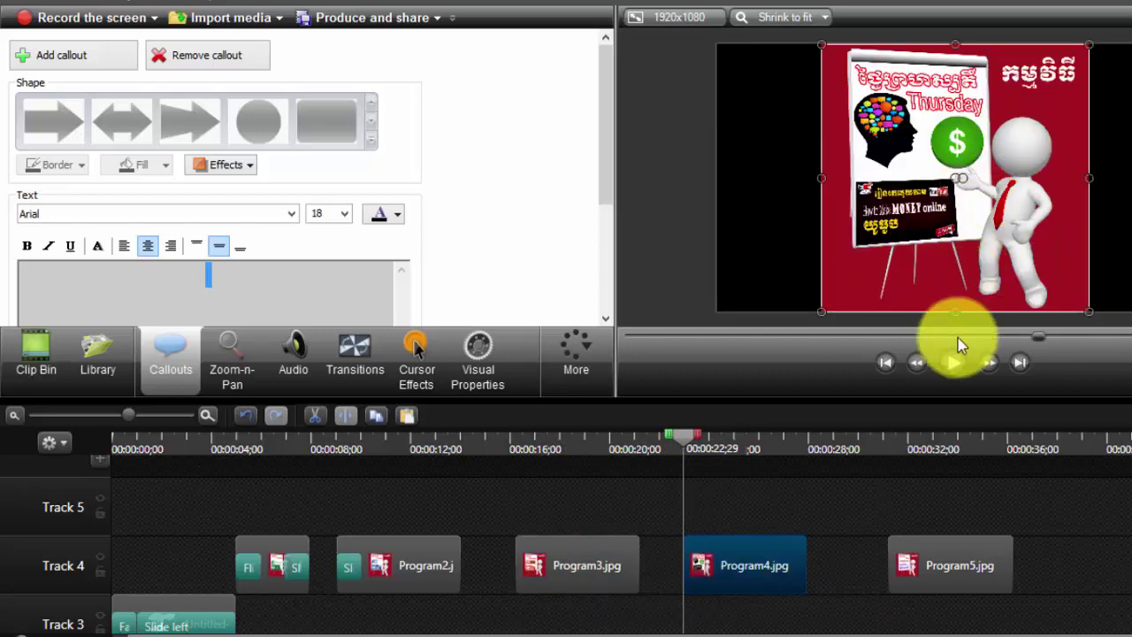
drag(1073, 207, 1131, 213)
Move the Program5.jpg Friday image to the right side of the video canvas
click(893, 566)
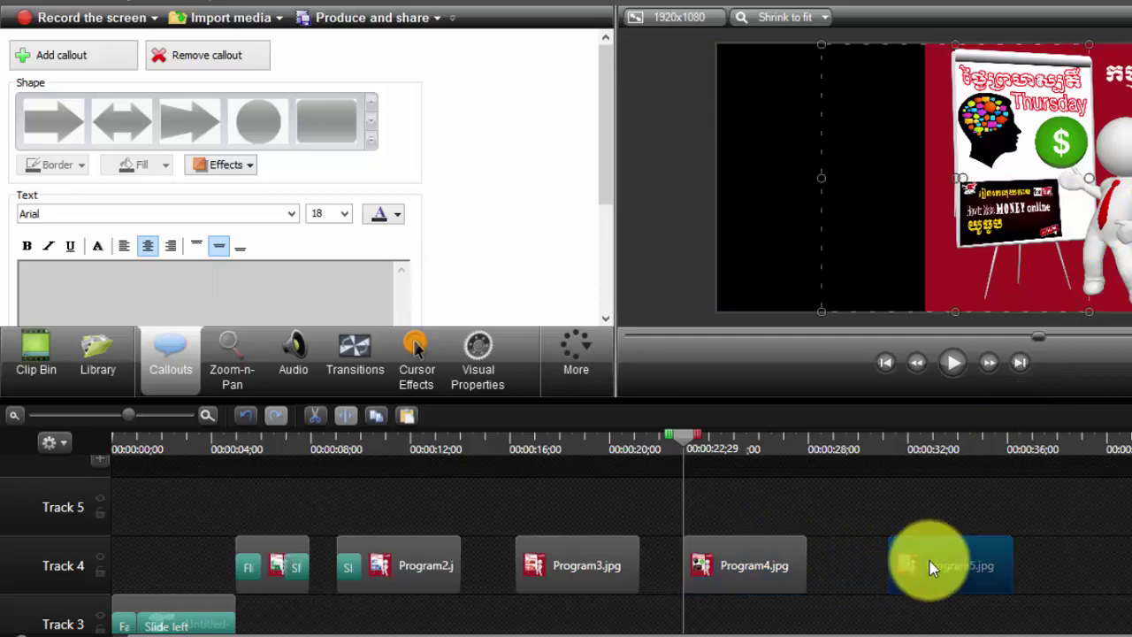
drag(948, 155, 1020, 144)
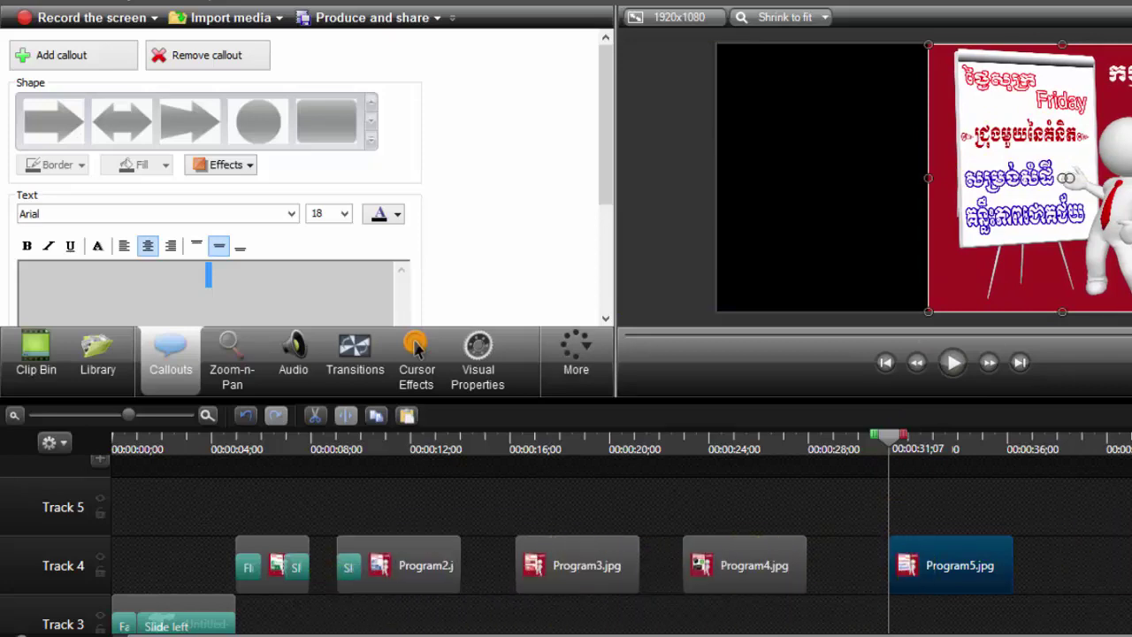
scroll(619, 544, down, 3)
scroll(870, 442, up, 2)
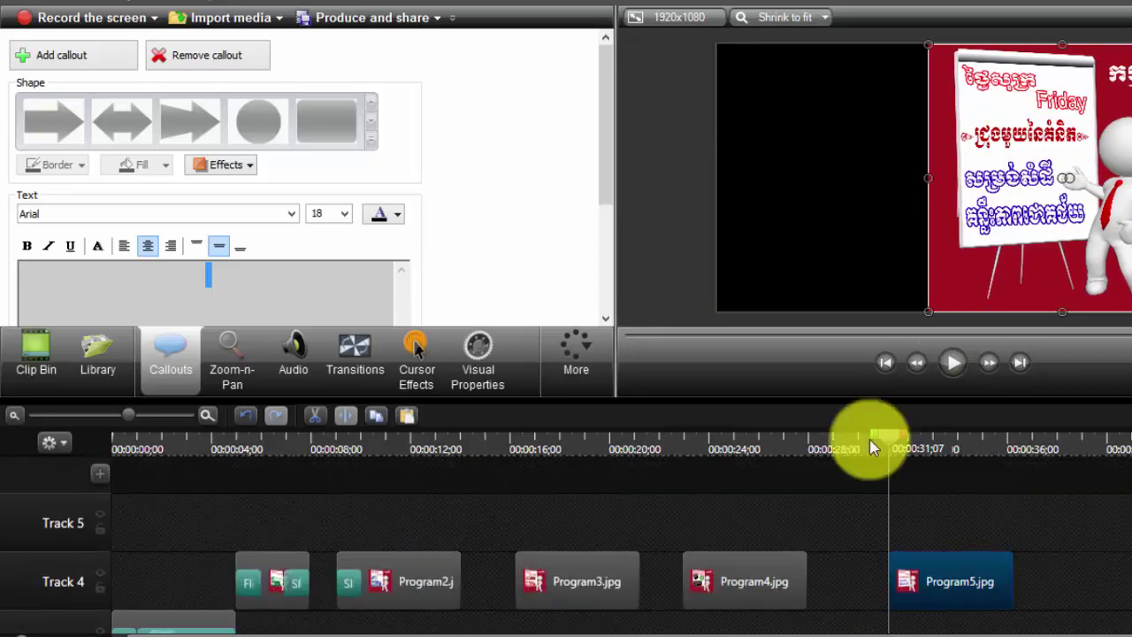
Check the imported media in the clip bin and switch to the Training-man.png Weekend document in Photoshop
click(32, 351)
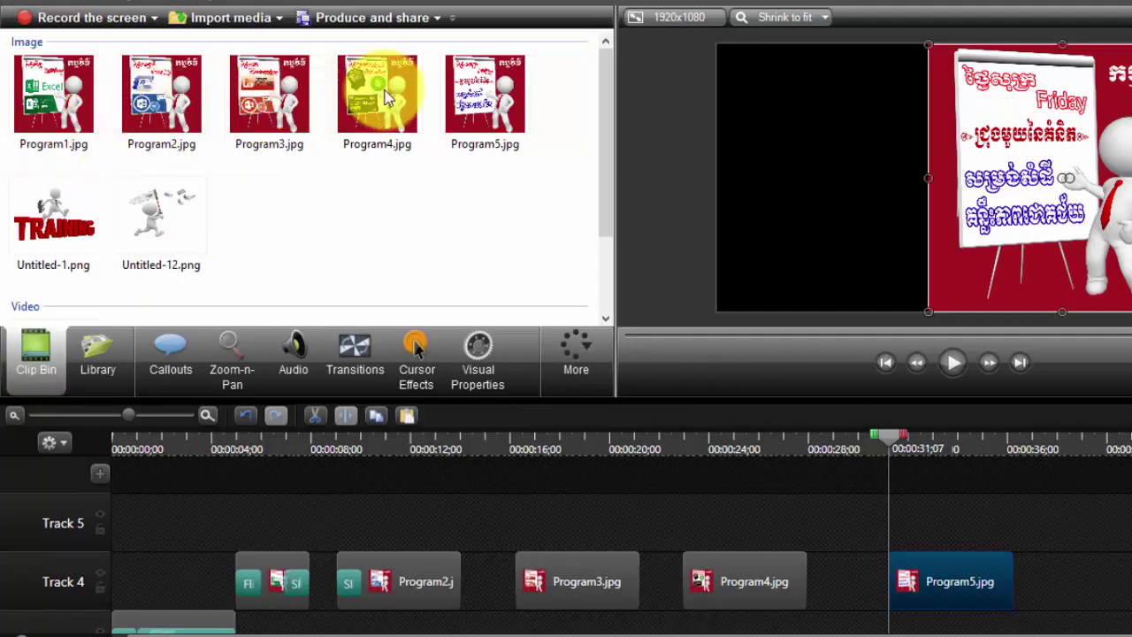
scroll(611, 141, down, 3)
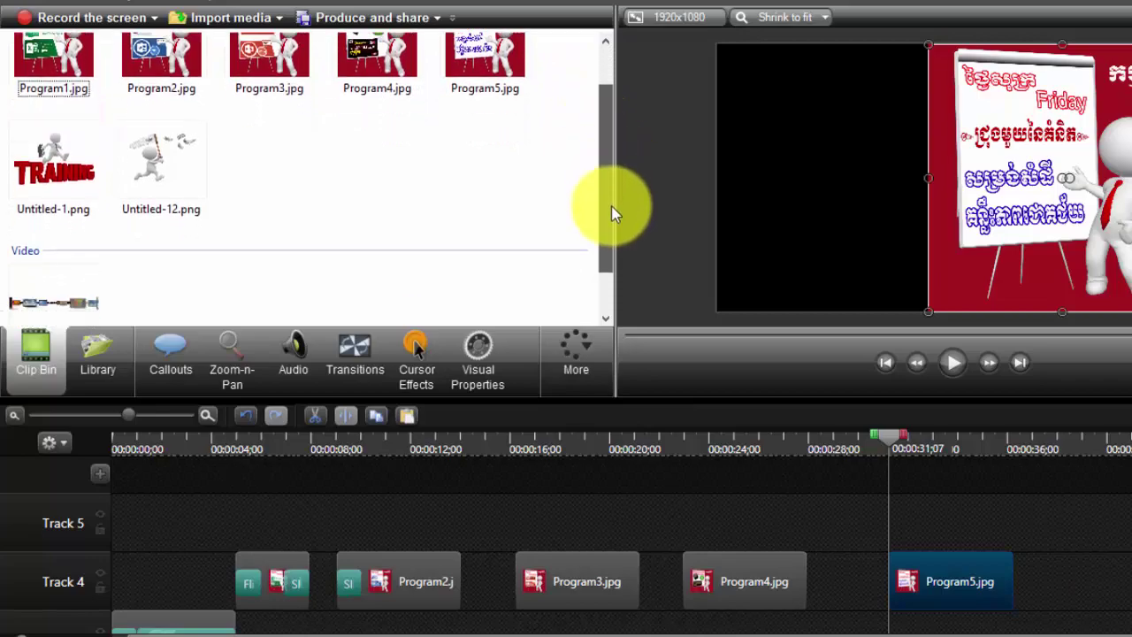
scroll(631, 164, up, 3)
click(492, 635)
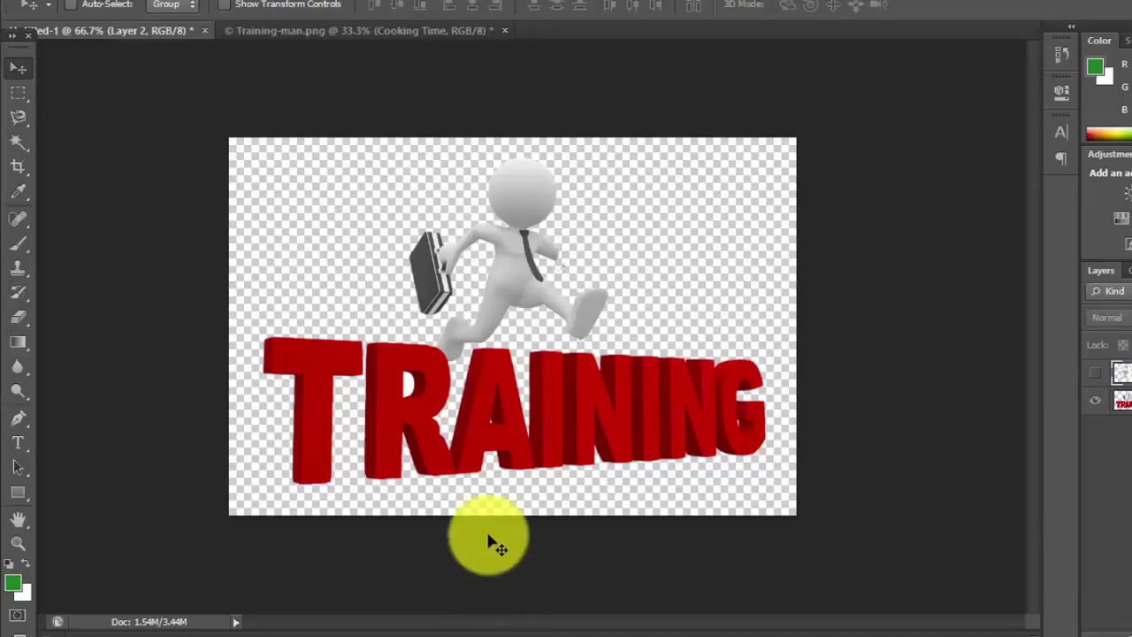
click(384, 33)
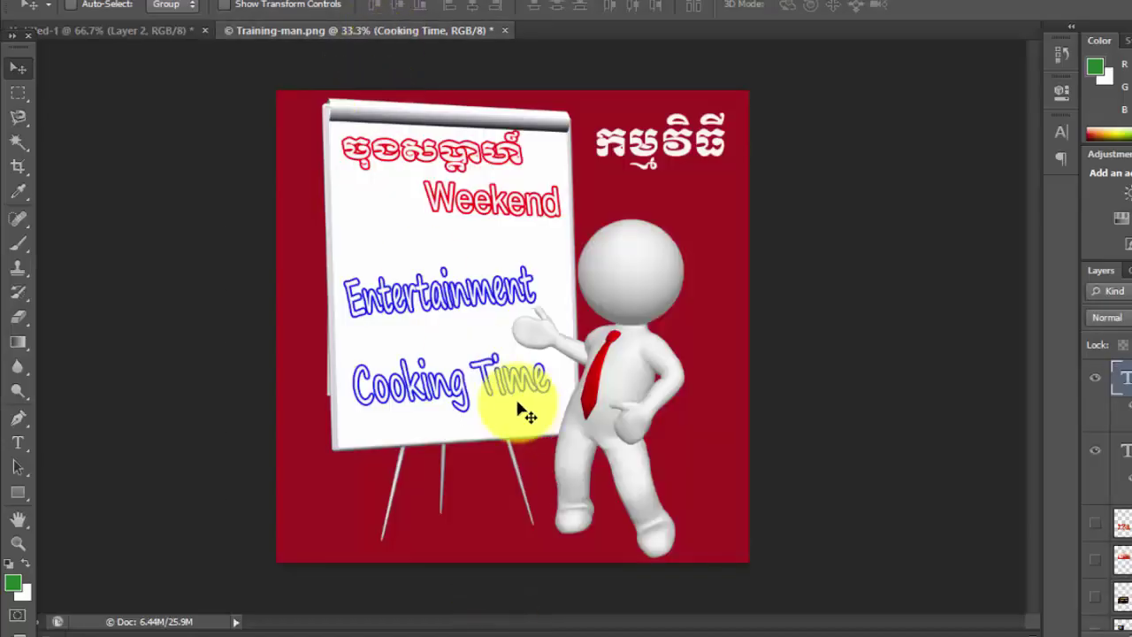
Start saving a copy of the Weekend image under a new name in JPEG format
click(24, 6)
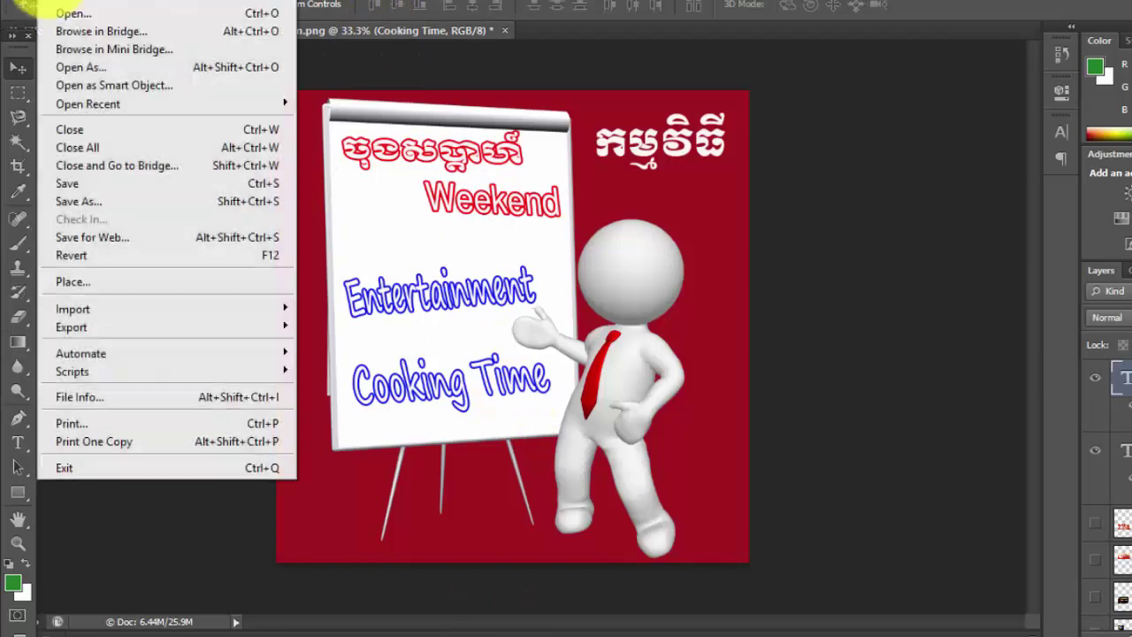
click(87, 200)
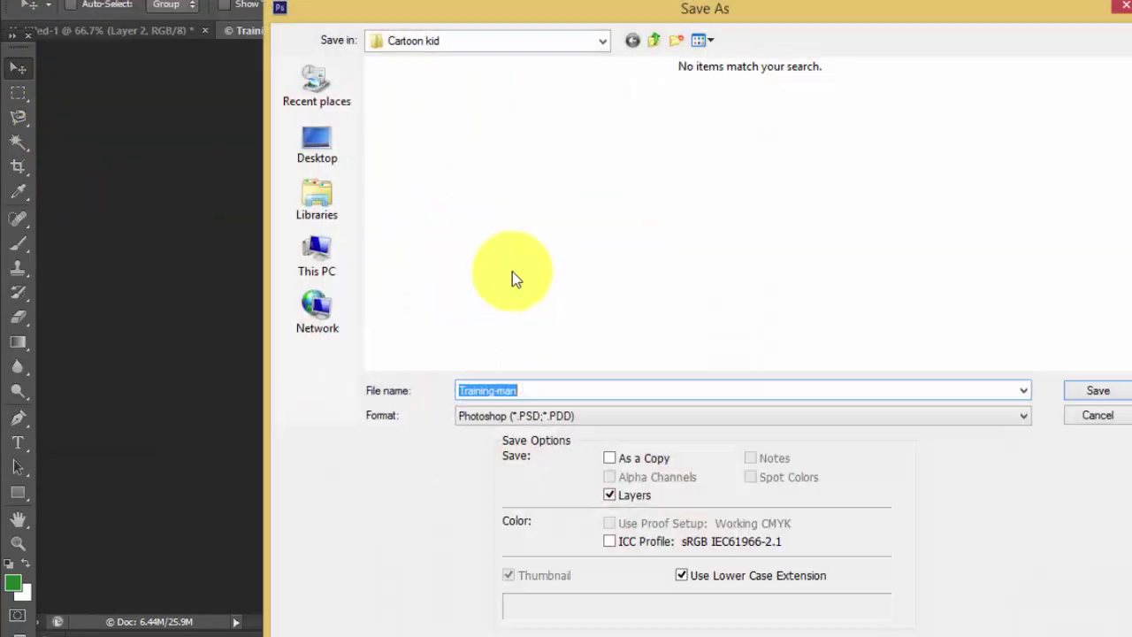
click(550, 420)
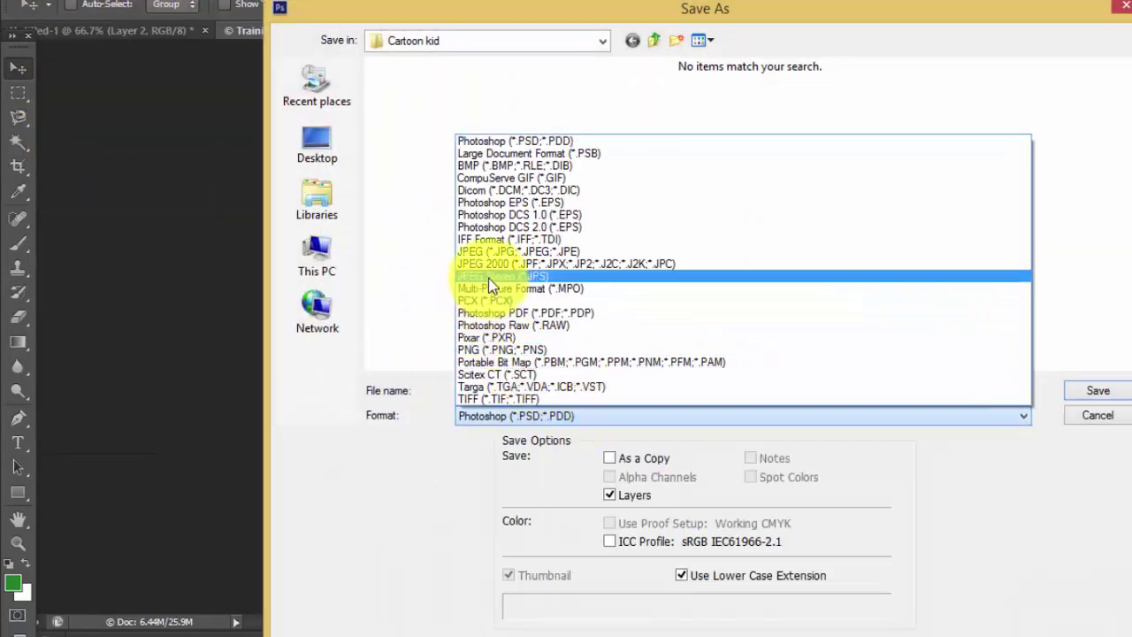
click(487, 256)
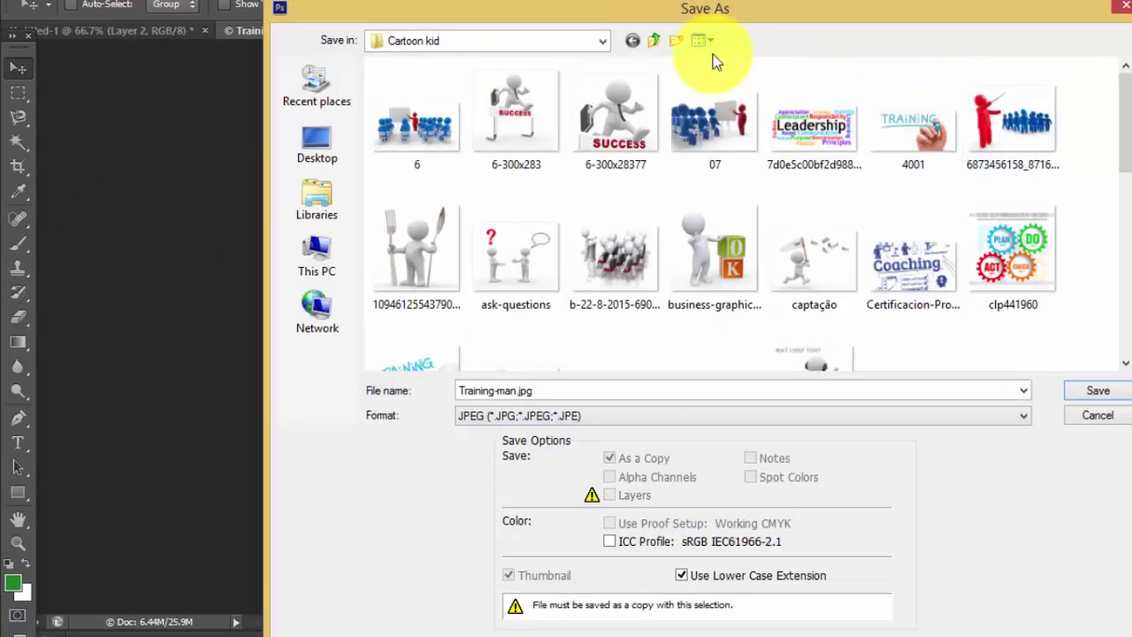
Set the save location to the Program Photo folder inside Z-Great Success Quotes for Students and Kids
click(656, 42)
click(655, 41)
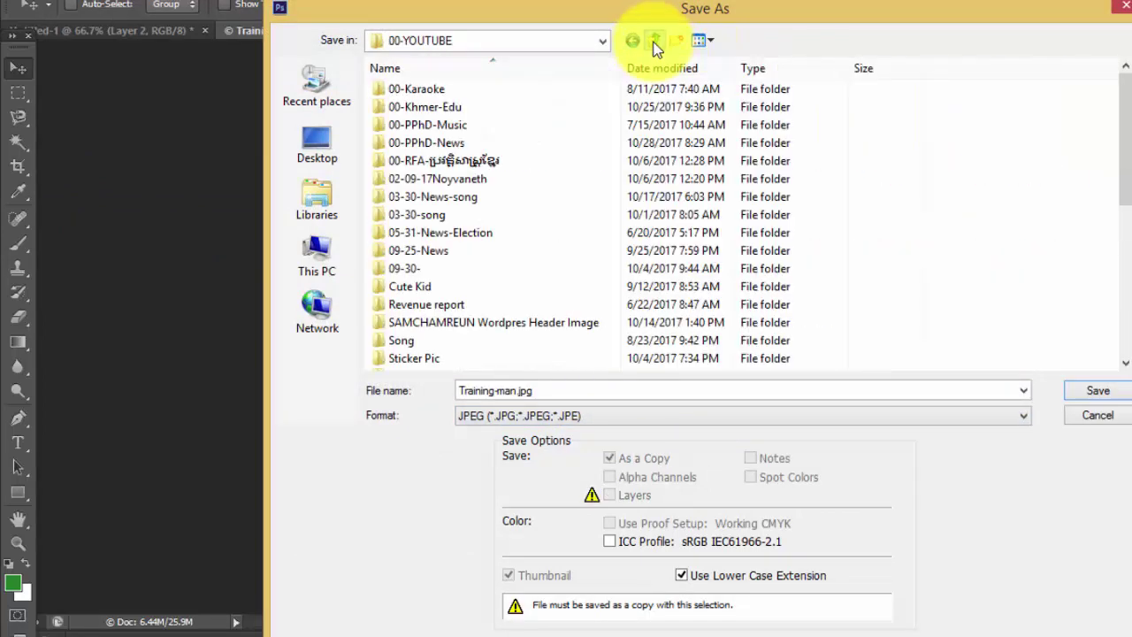
click(471, 287)
scroll(472, 292, down, 4)
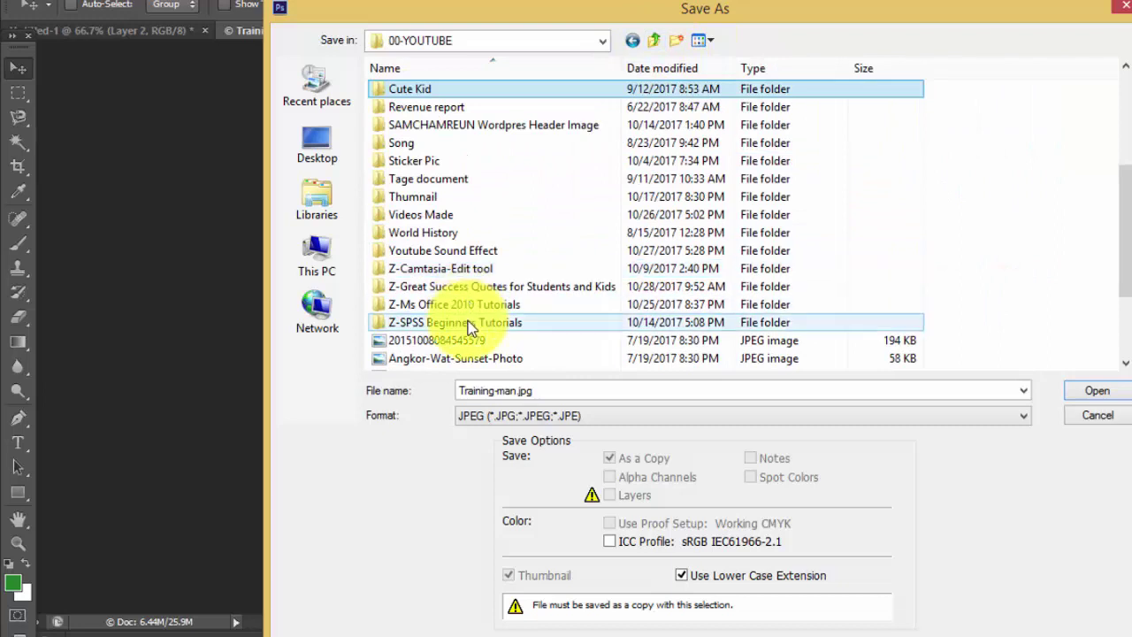
click(471, 291)
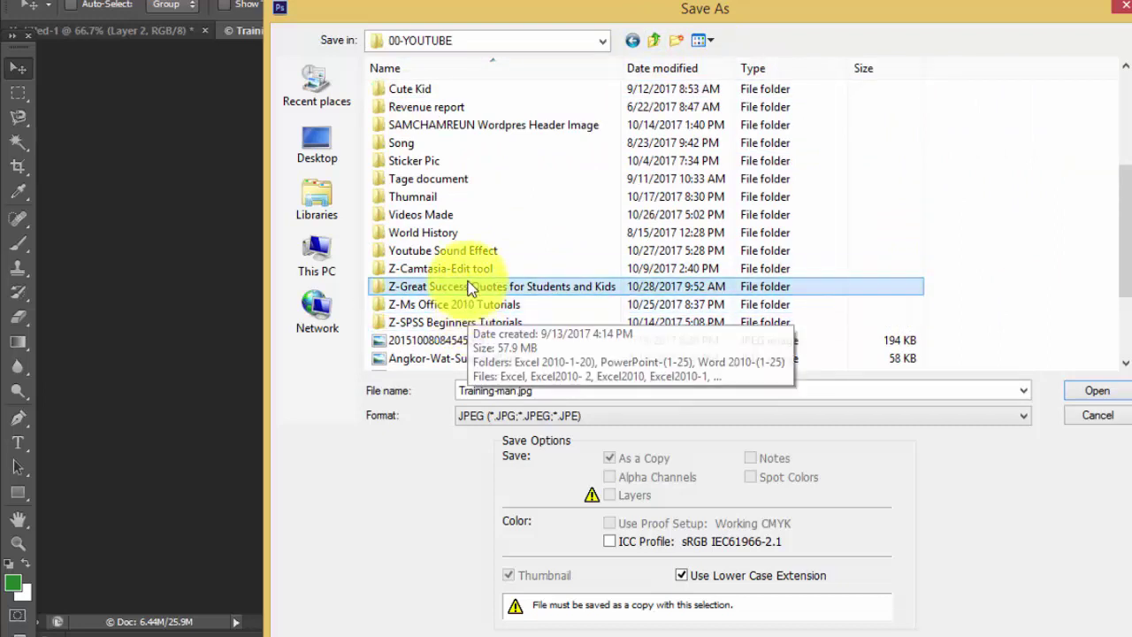
double_click(468, 290)
double_click(1003, 115)
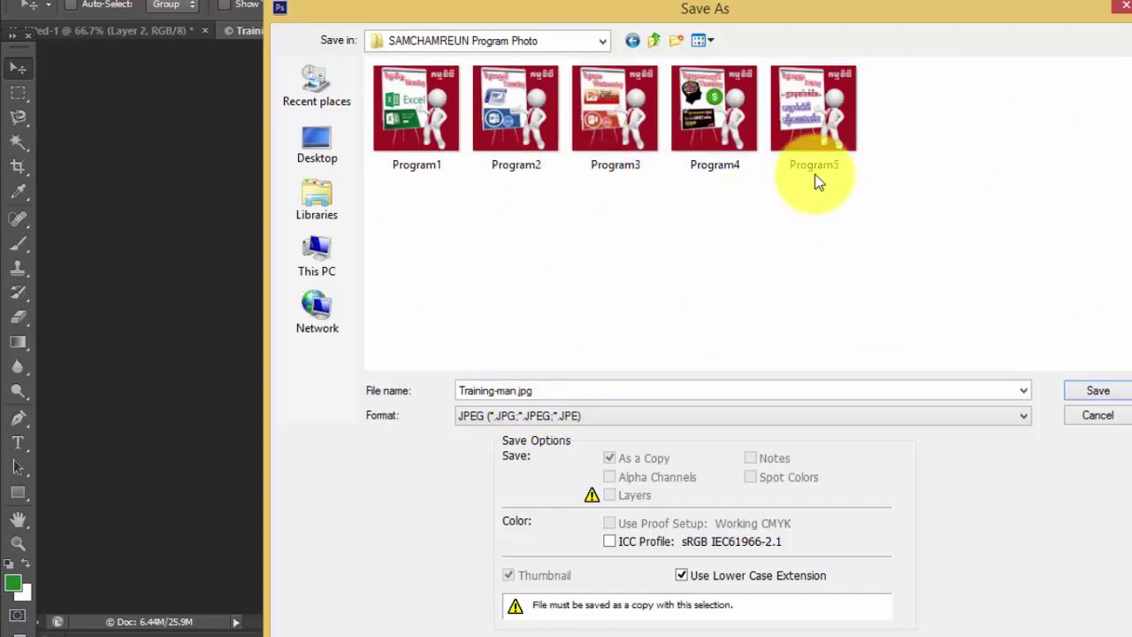
Name the JPEG copy Program6 and save it with Maximum quality 12 and Baseline ("Standard") format
double_click(506, 390)
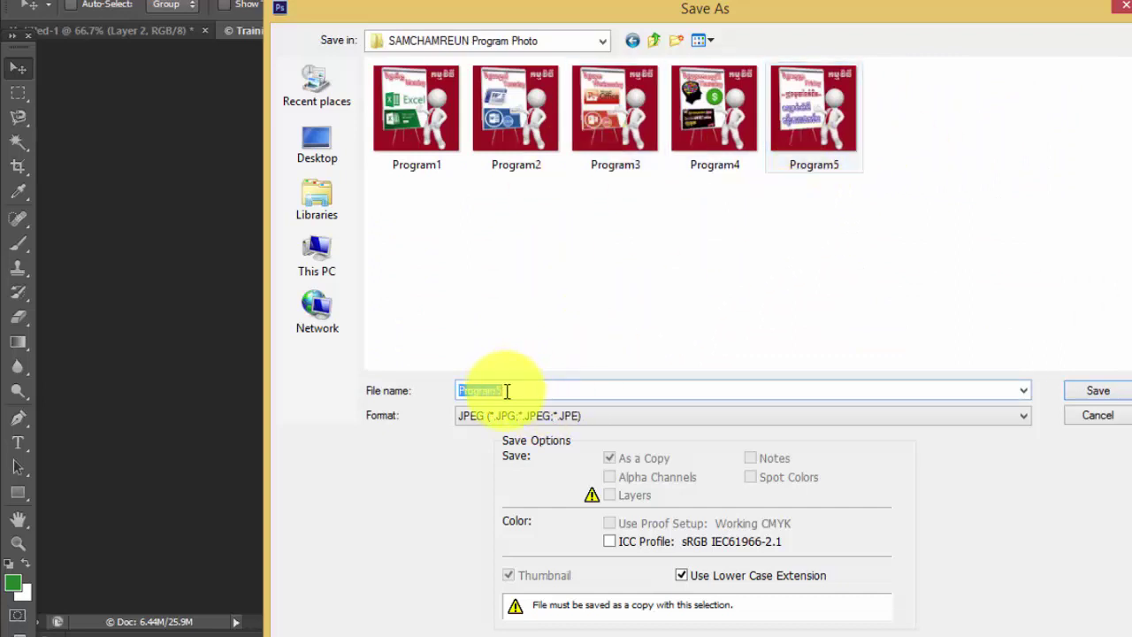
text(Program6)
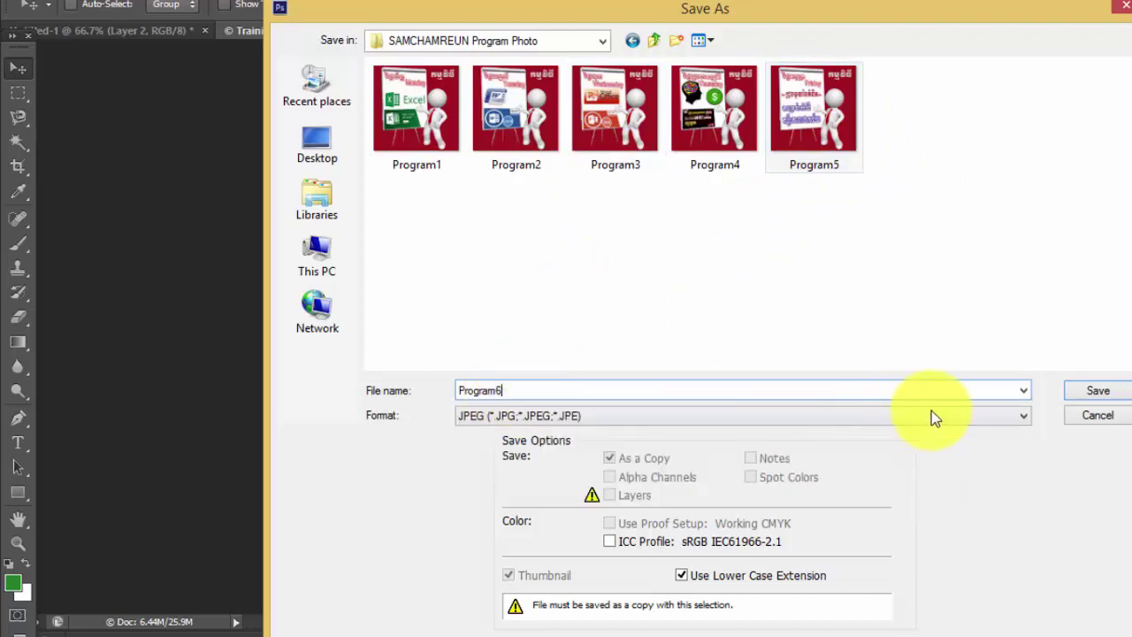
click(1082, 398)
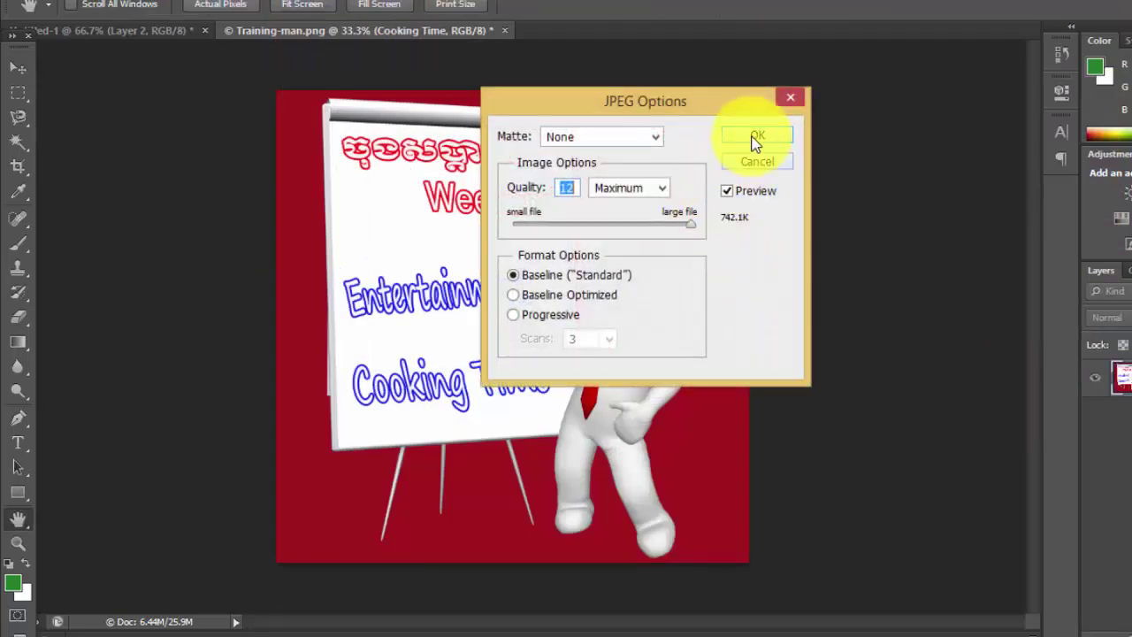
click(756, 137)
Switch back to Camtasia Studio and import Program6 from the Program Photo folder into the clip bin
click(553, 636)
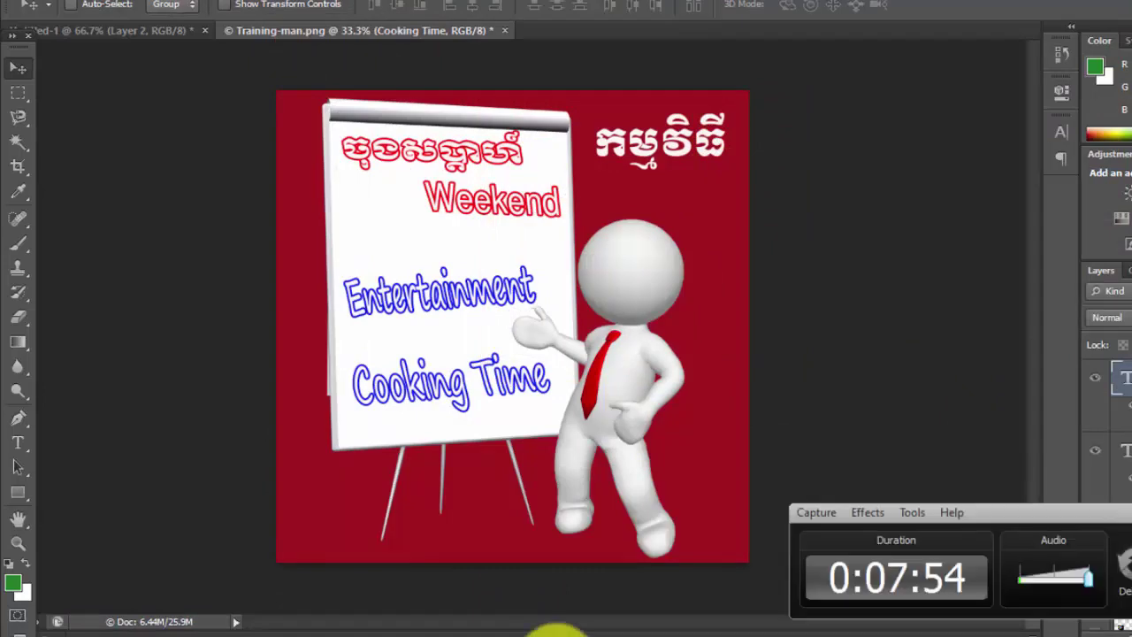
click(550, 636)
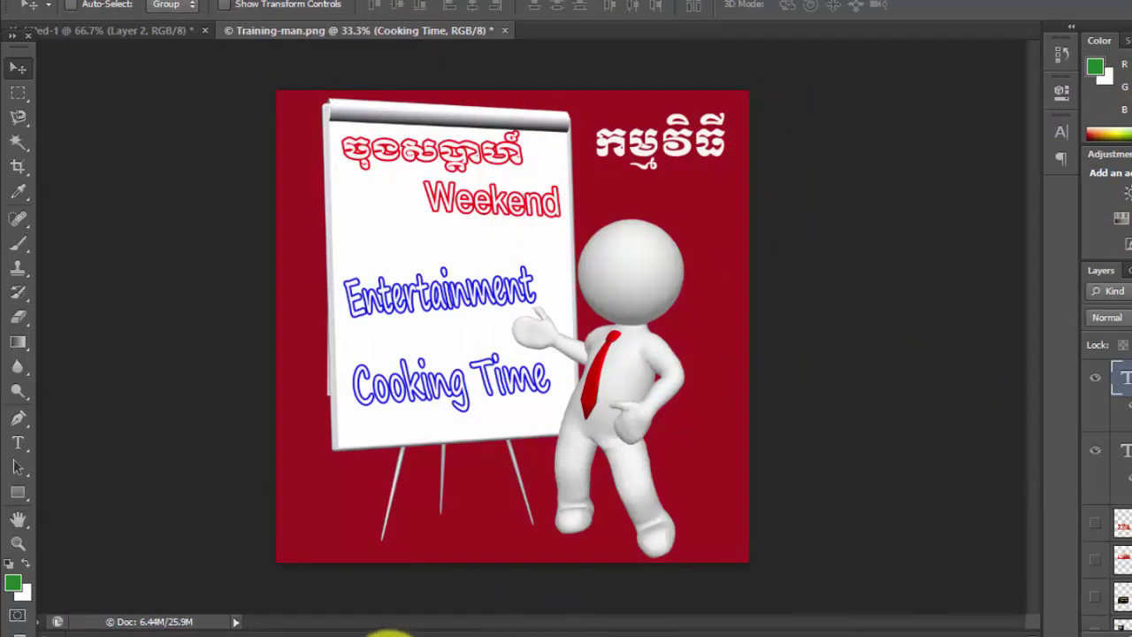
click(389, 633)
click(230, 19)
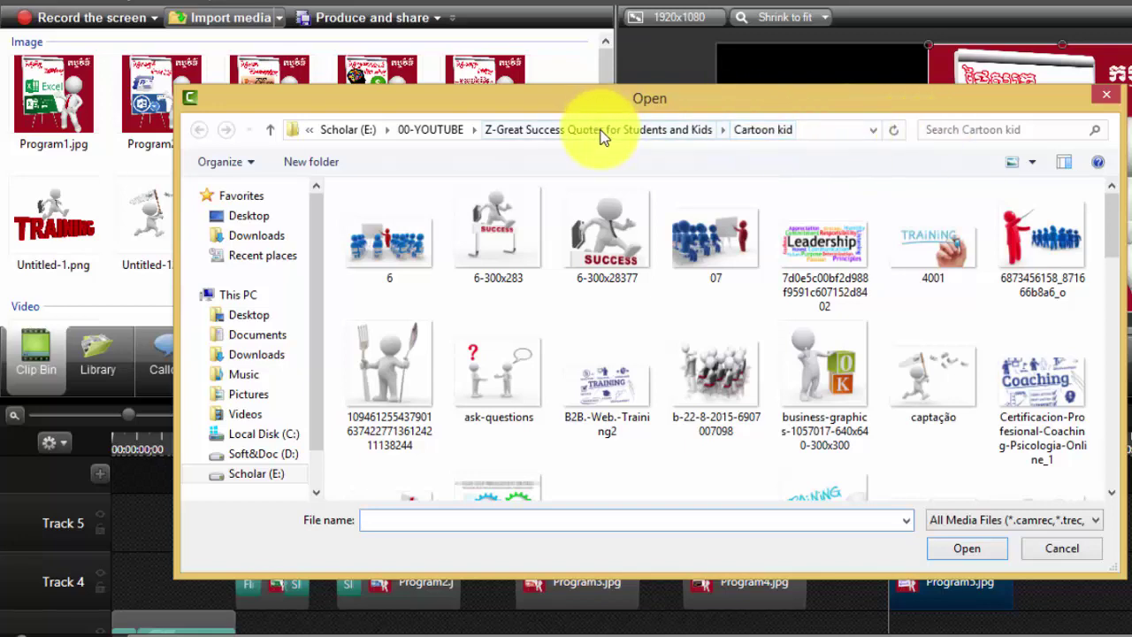
click(602, 133)
double_click(1014, 264)
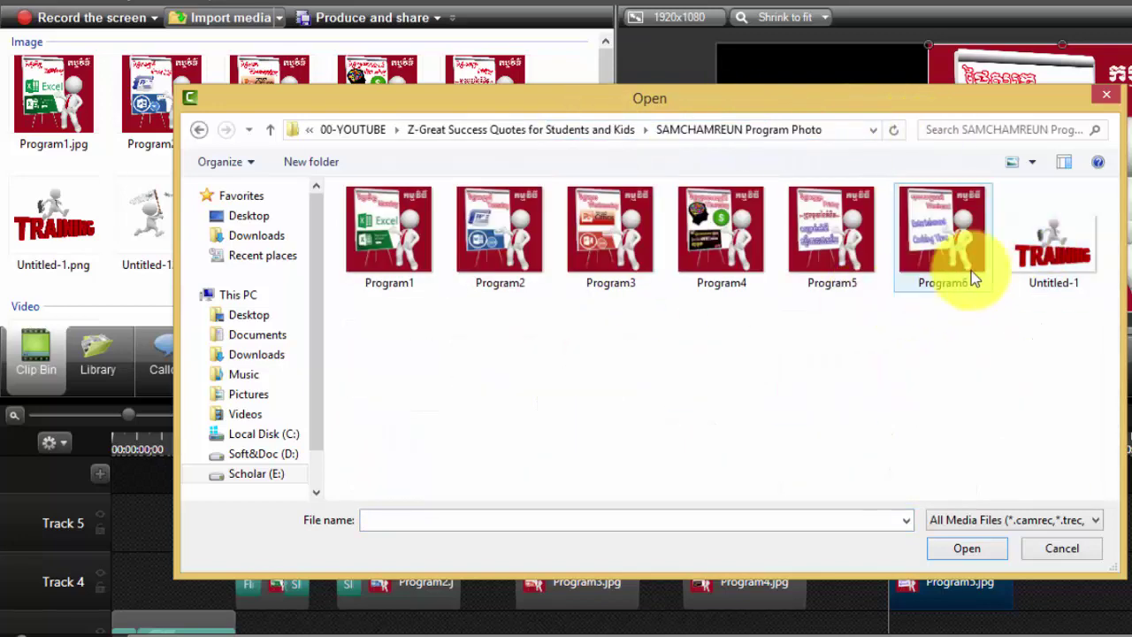
click(925, 263)
double_click(947, 245)
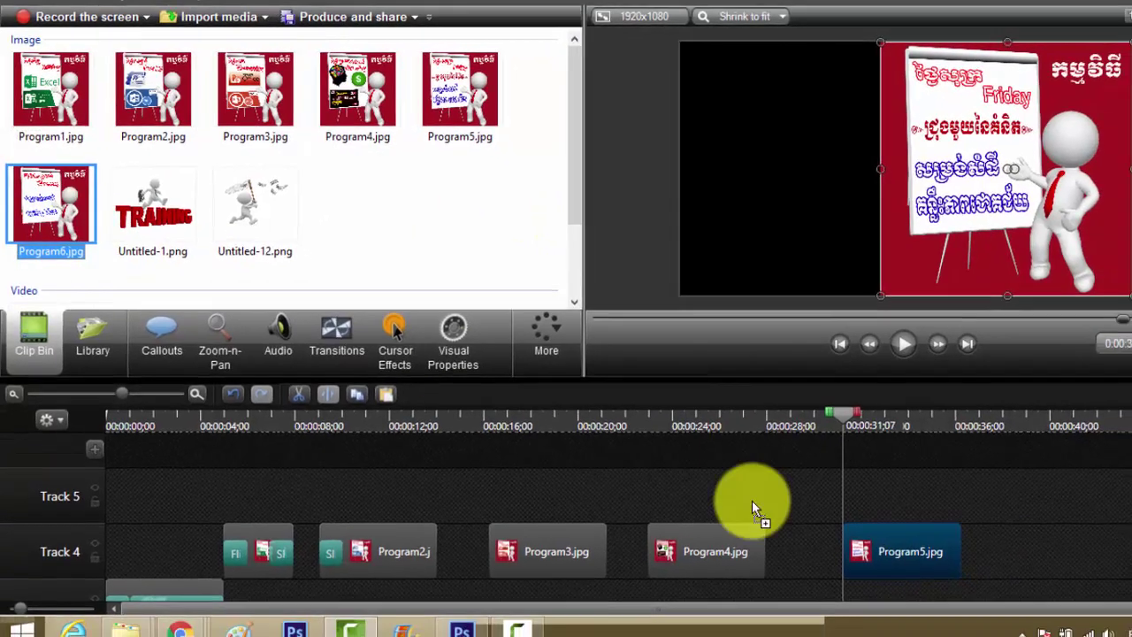
Place Program6.jpg on Track 4 after Program5.jpg and align the picture with the right edge of the canvas
drag(752, 500, 1003, 546)
double_click(987, 541)
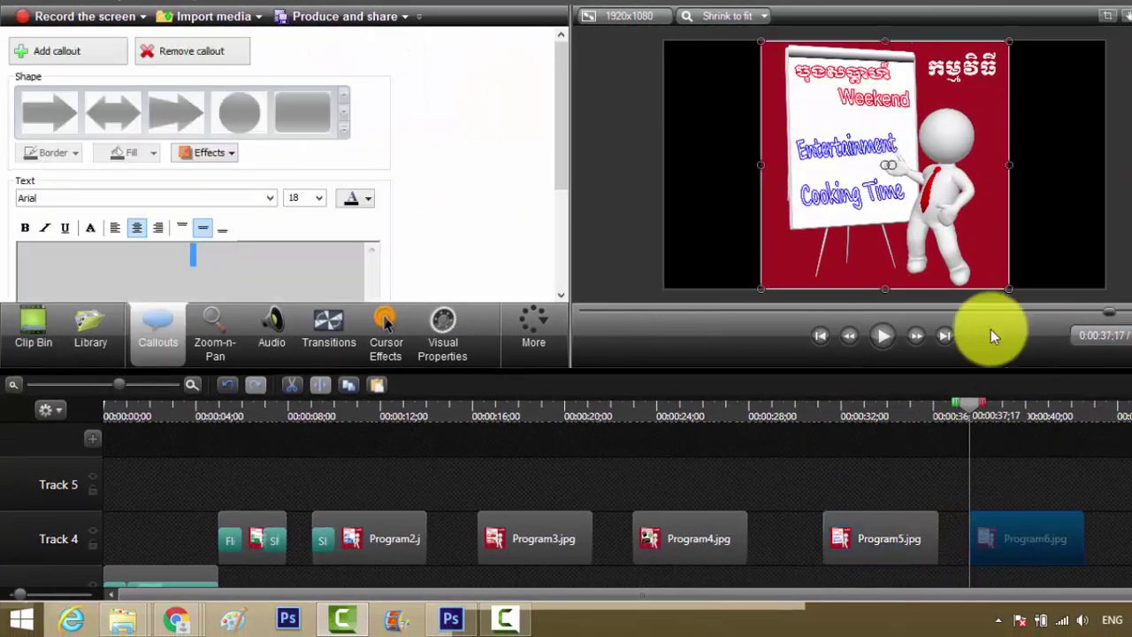
drag(873, 172, 970, 166)
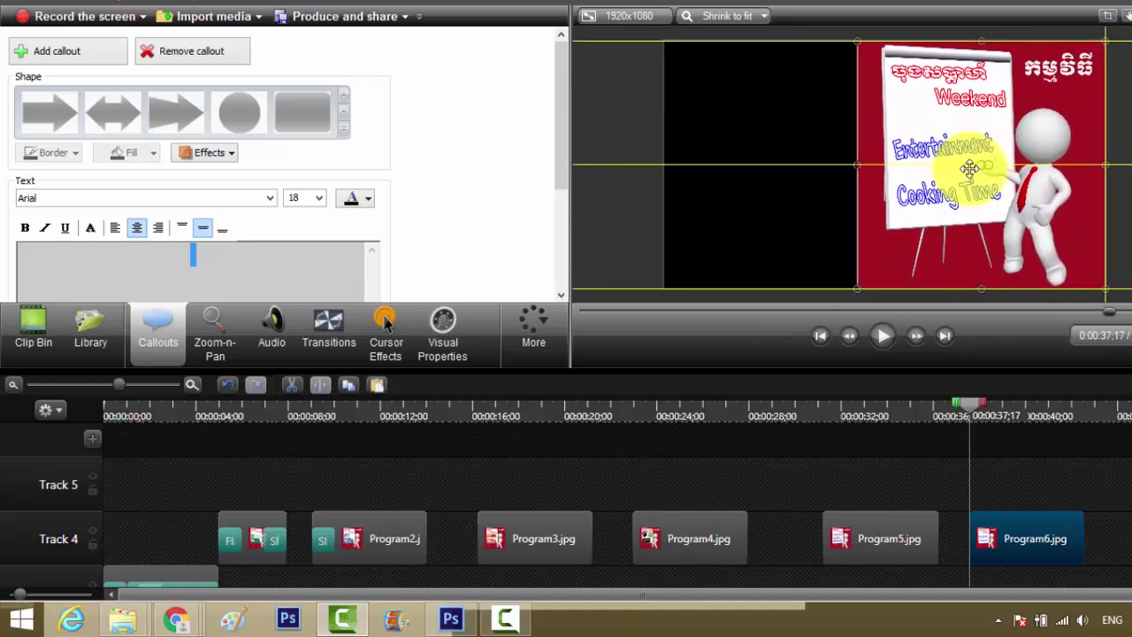
click(575, 477)
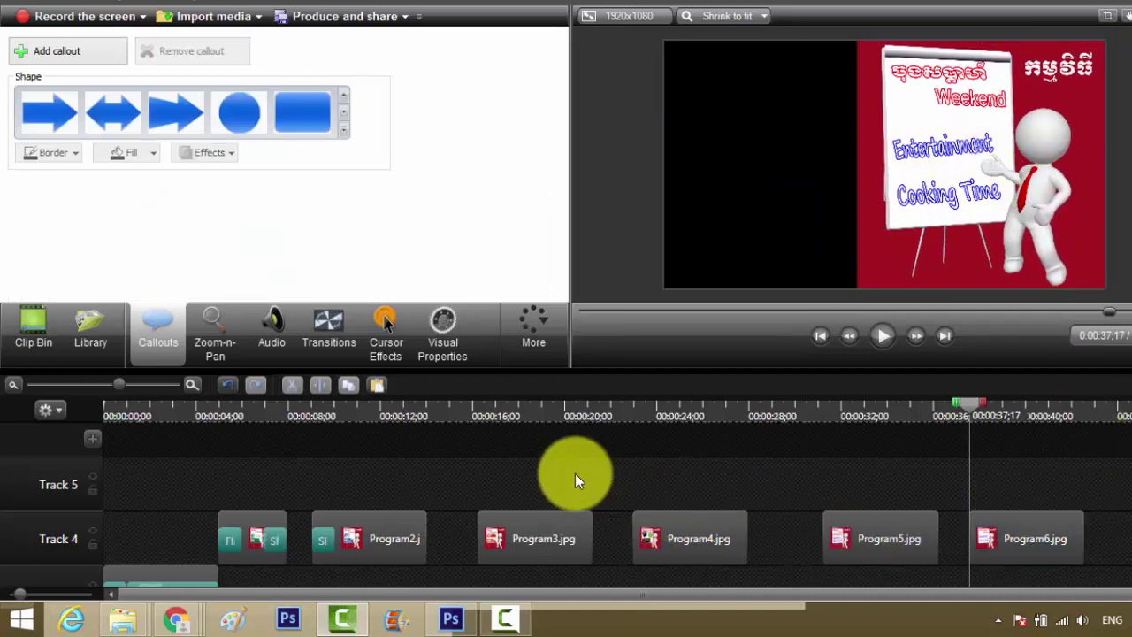
Add a Slide right transition to the start of the Program3, Program4, Program5 and Program6 clips on Track 4
click(320, 322)
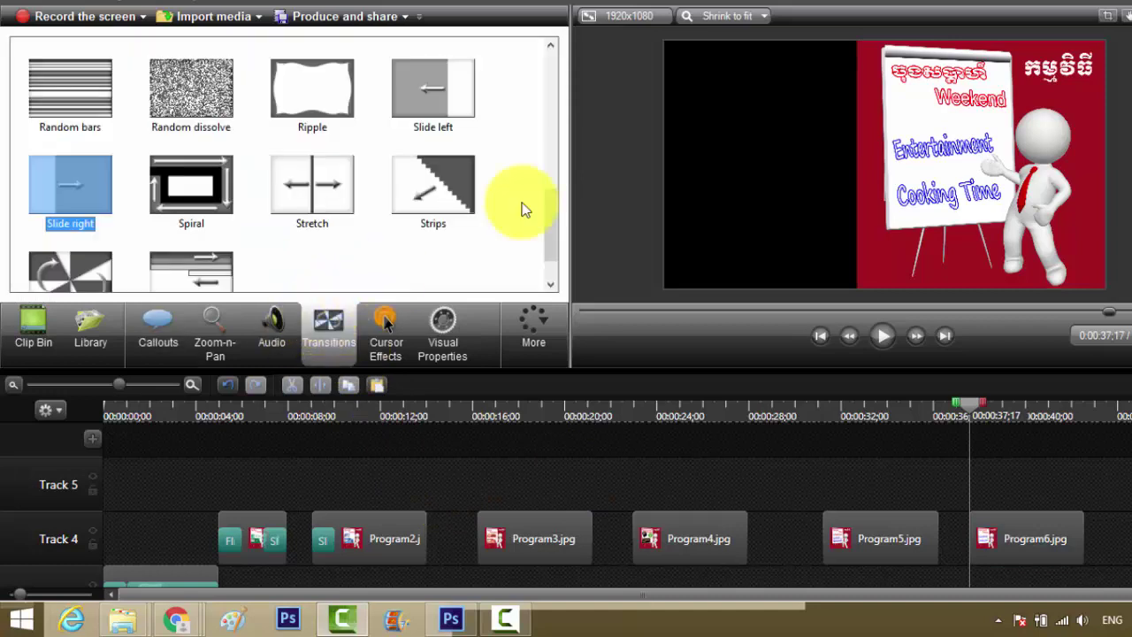
mouse_move(550, 216)
mouse_down()
mouse_move(560, 209)
mouse_move(563, 221)
mouse_up()
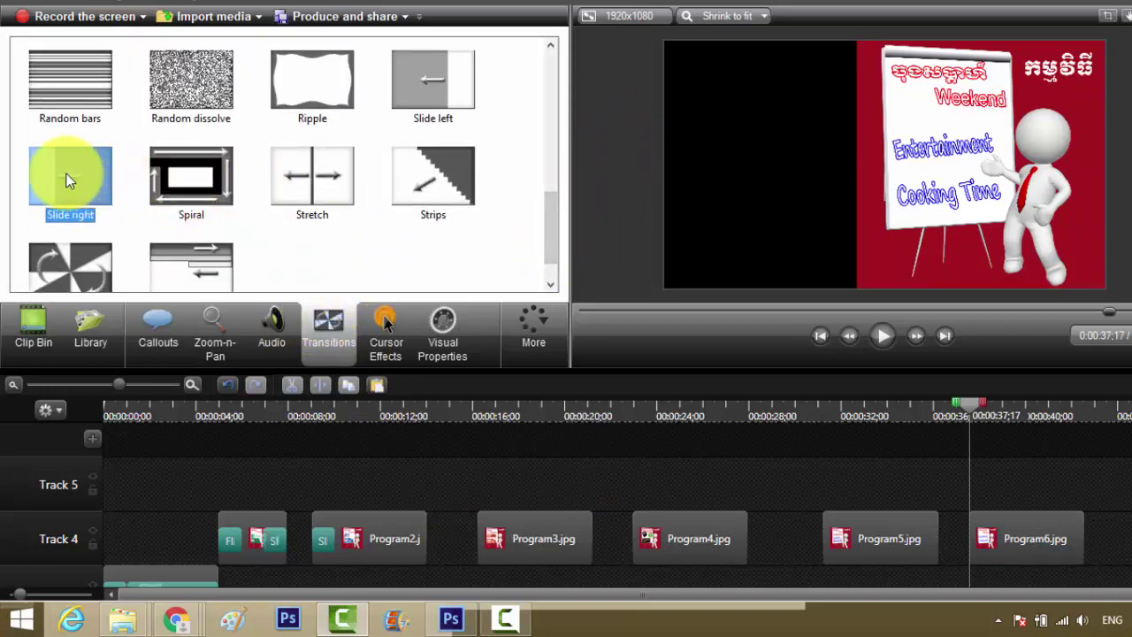
drag(68, 180, 378, 484)
drag(485, 546, 482, 540)
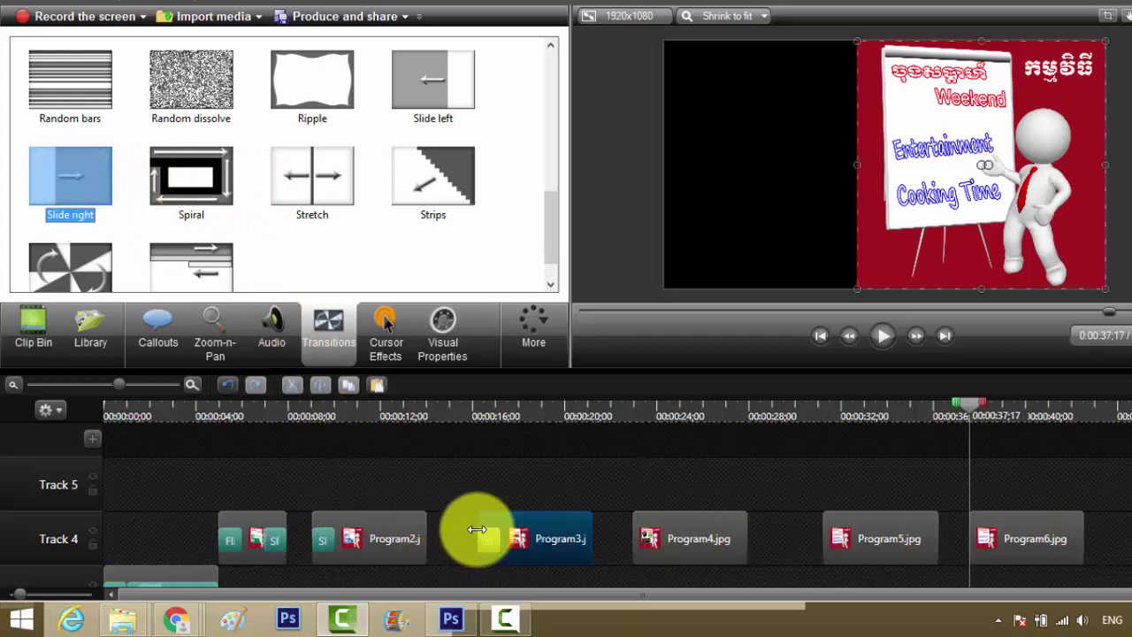
drag(88, 184, 656, 495)
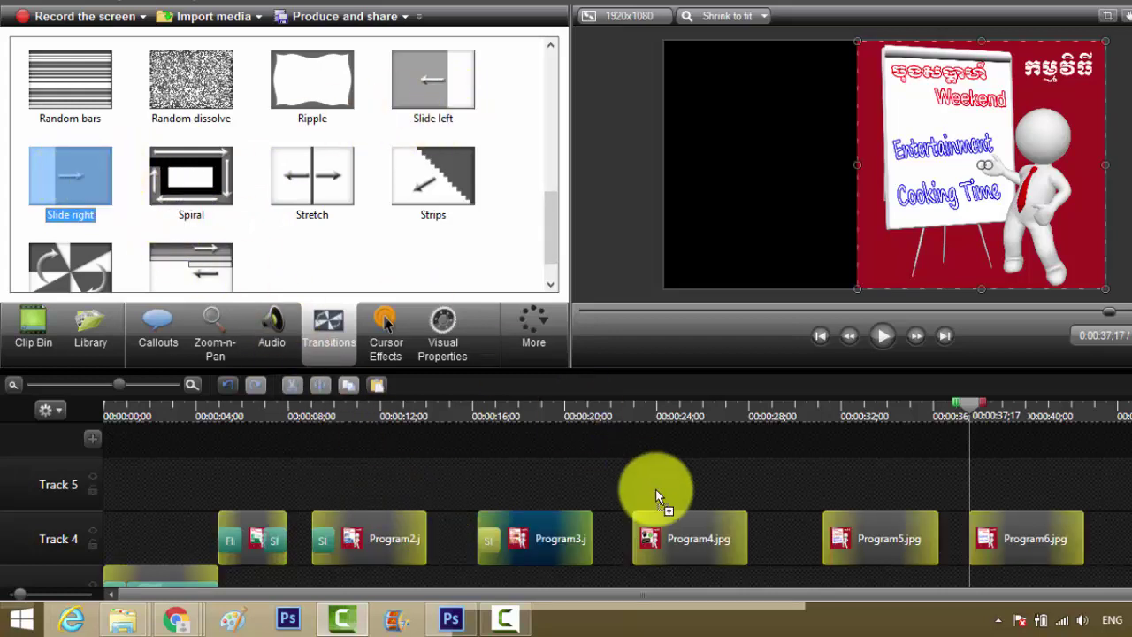
drag(655, 548, 655, 546)
mouse_move(108, 207)
mouse_down()
mouse_move(531, 354)
mouse_move(852, 552)
mouse_up()
drag(86, 177, 989, 530)
Add a Slide left transition to the end of the Program3, Program4, Program5 and Program6 clips
drag(417, 115, 510, 264)
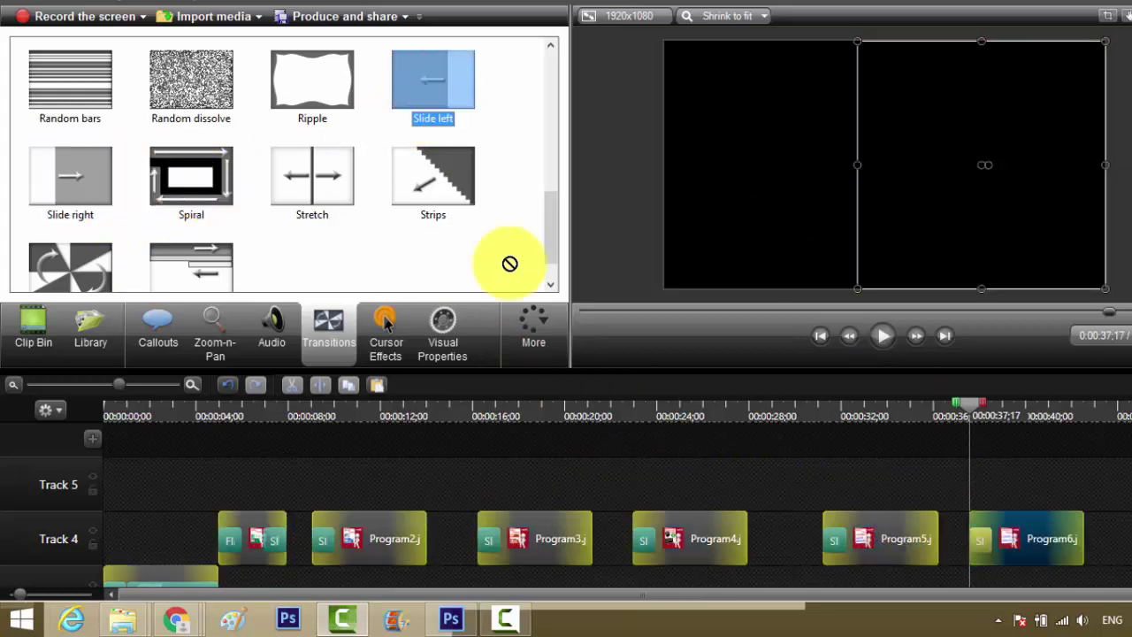
drag(573, 535, 573, 535)
mouse_move(480, 114)
mouse_down()
mouse_move(645, 422)
mouse_move(743, 537)
mouse_up()
mouse_move(430, 76)
mouse_down()
mouse_move(834, 416)
mouse_move(930, 539)
mouse_move(421, 77)
mouse_move(1010, 530)
mouse_move(1085, 529)
mouse_up()
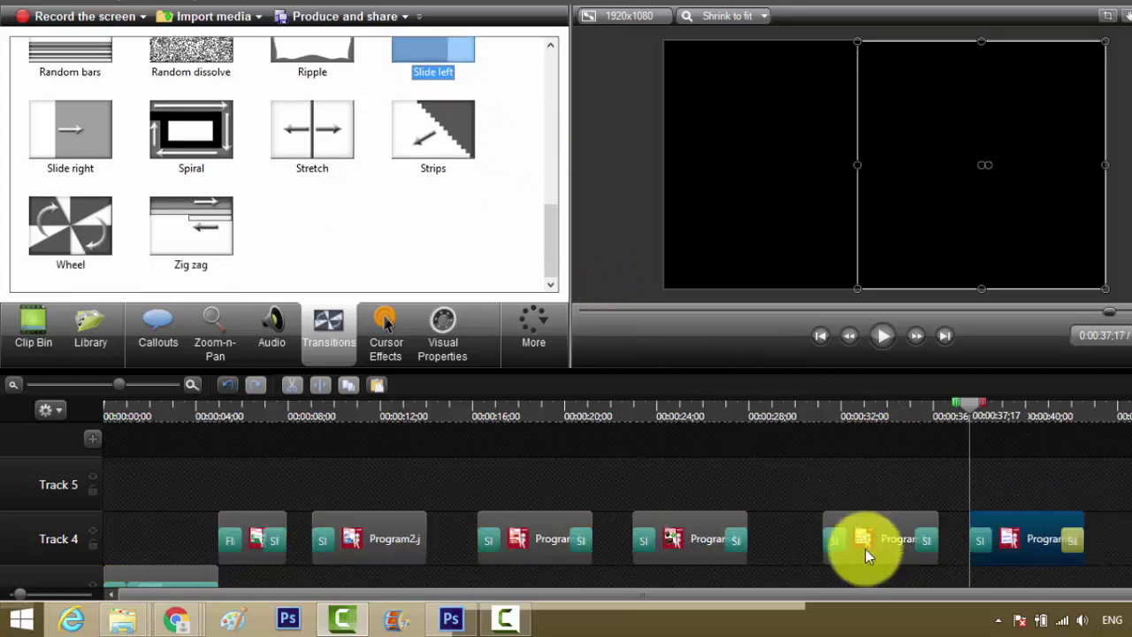
Move the Program2 clip directly against Program1 on Track 4, shorten it and add a Slide left transition at its end
click(766, 530)
scroll(767, 530, down, 3)
scroll(768, 530, up, 2)
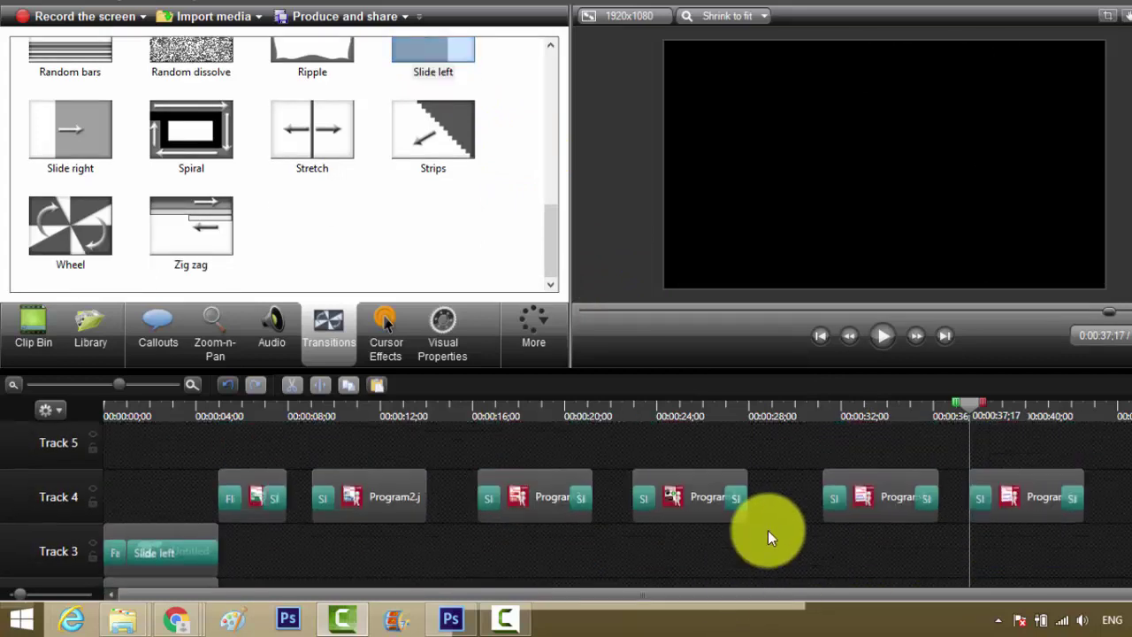
scroll(758, 538, down, 2)
scroll(747, 545, up, 2)
scroll(747, 544, down, 1)
scroll(747, 545, up, 2)
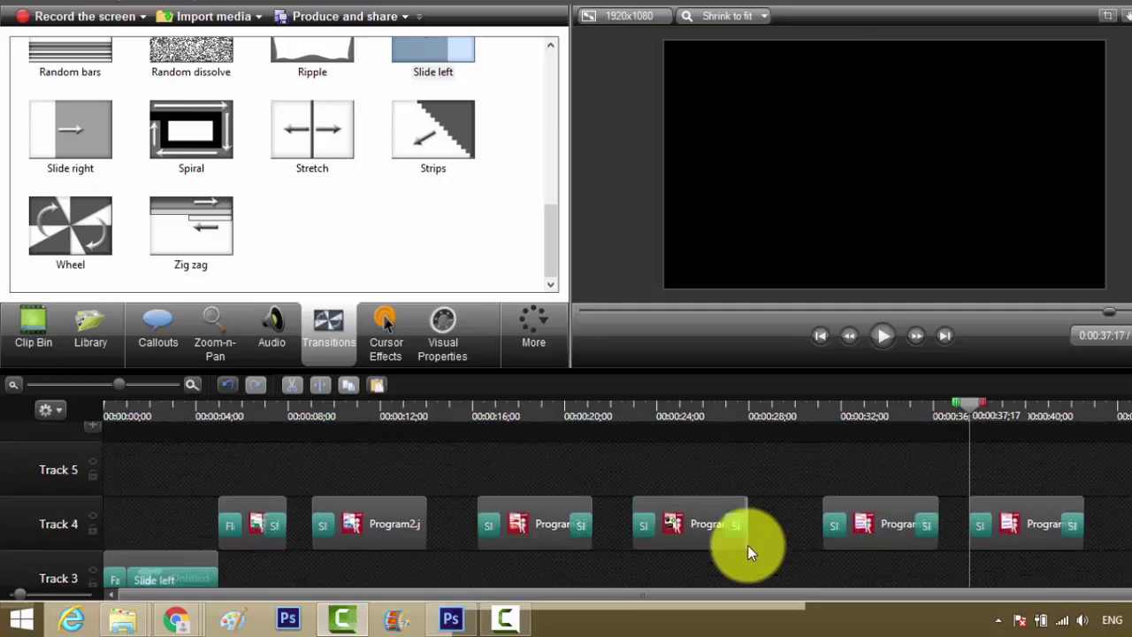
drag(409, 531, 357, 537)
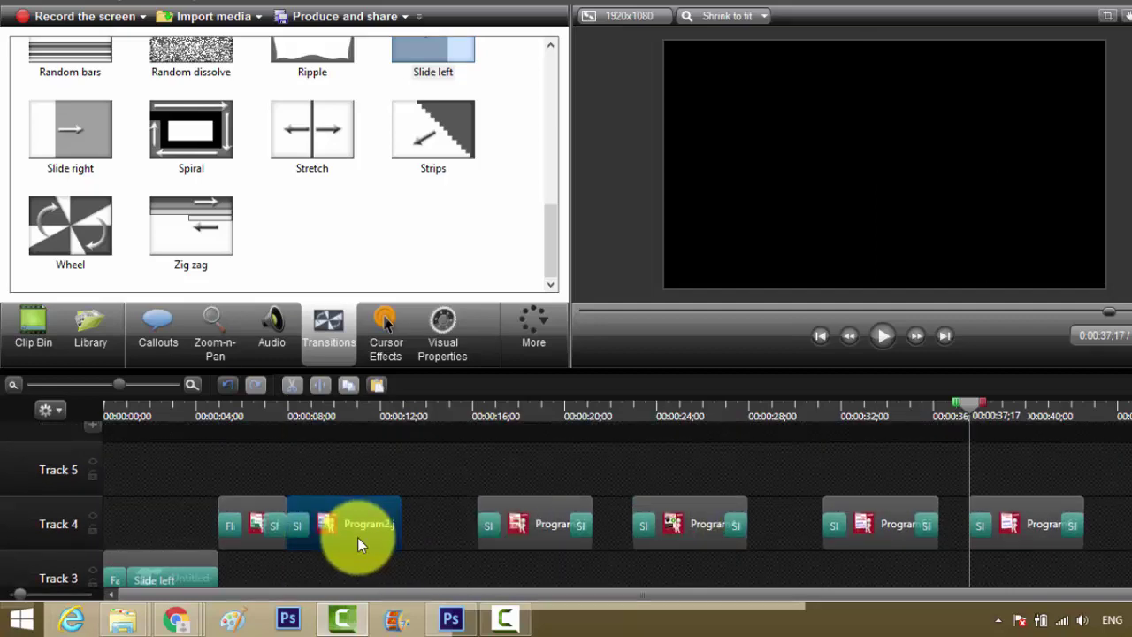
drag(424, 71, 340, 507)
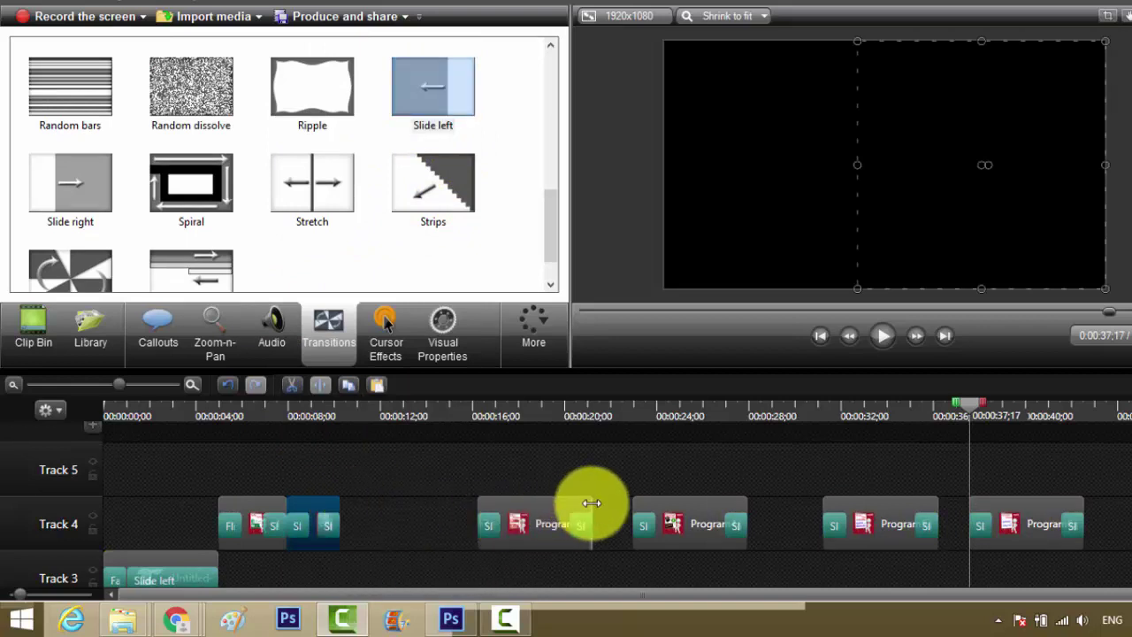
Shorten the Program3 and Program4 clips and place them back to back directly after Program2 on Track 4
drag(591, 503, 355, 510)
drag(652, 504, 408, 514)
drag(507, 501, 454, 502)
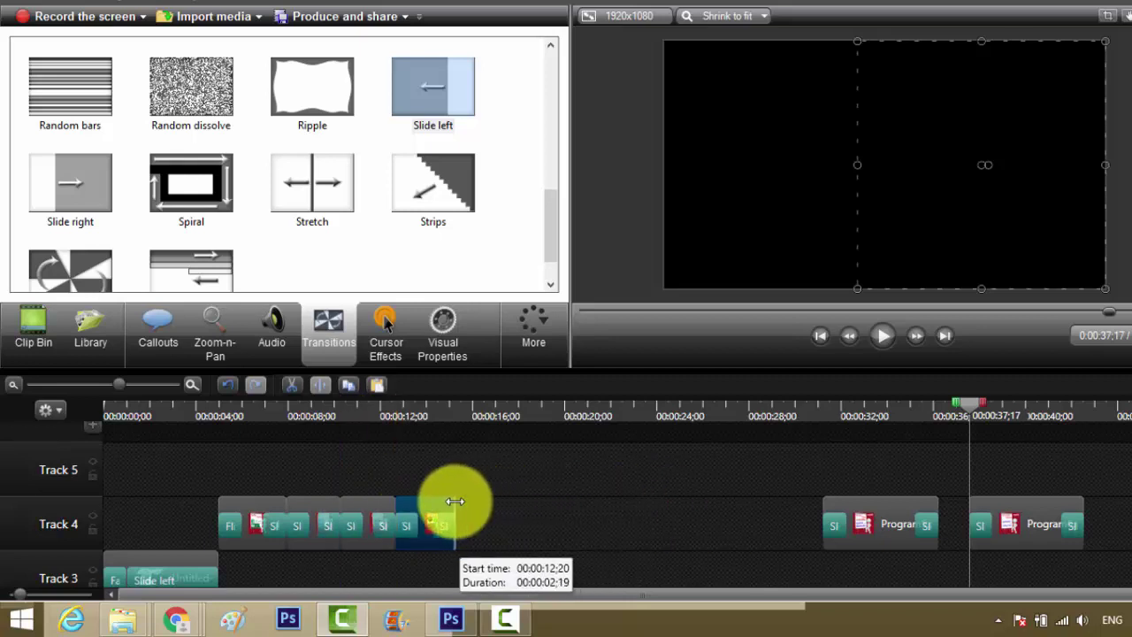
Place Program5 and Program6 back to back after Program4, shortening both, with Program6 about 2;10 long
drag(895, 513, 481, 514)
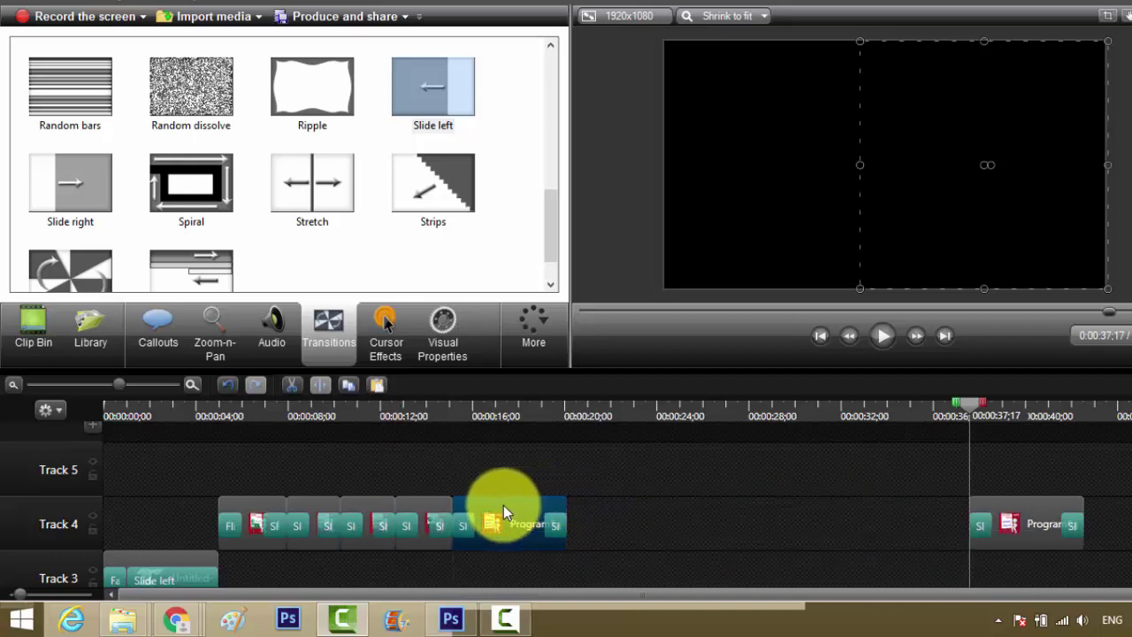
drag(565, 504, 503, 501)
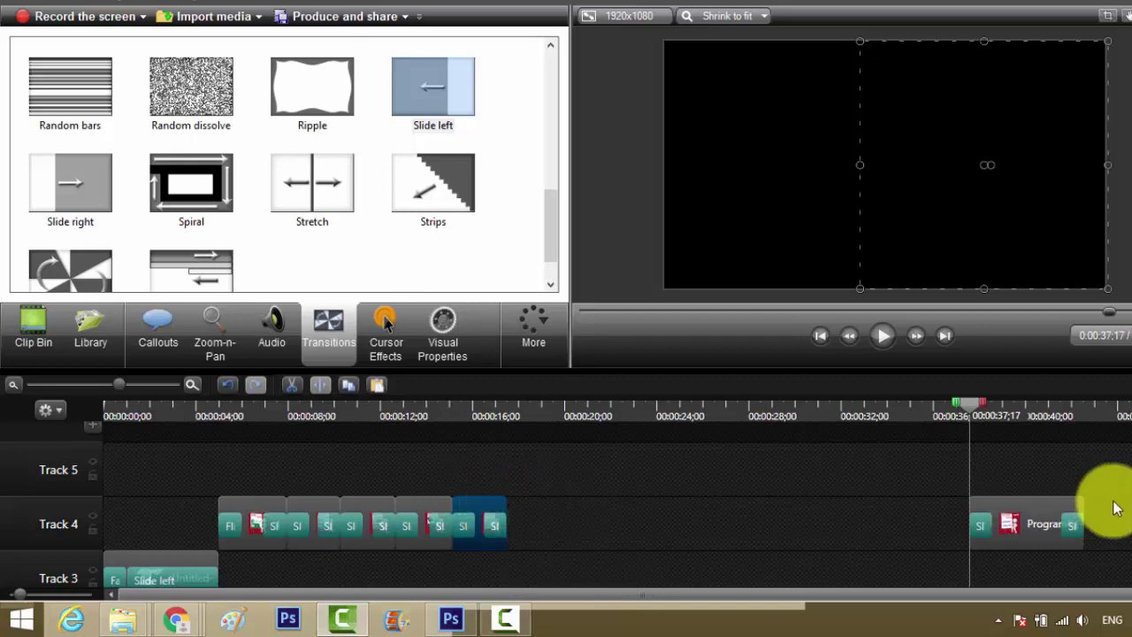
drag(1033, 512, 523, 522)
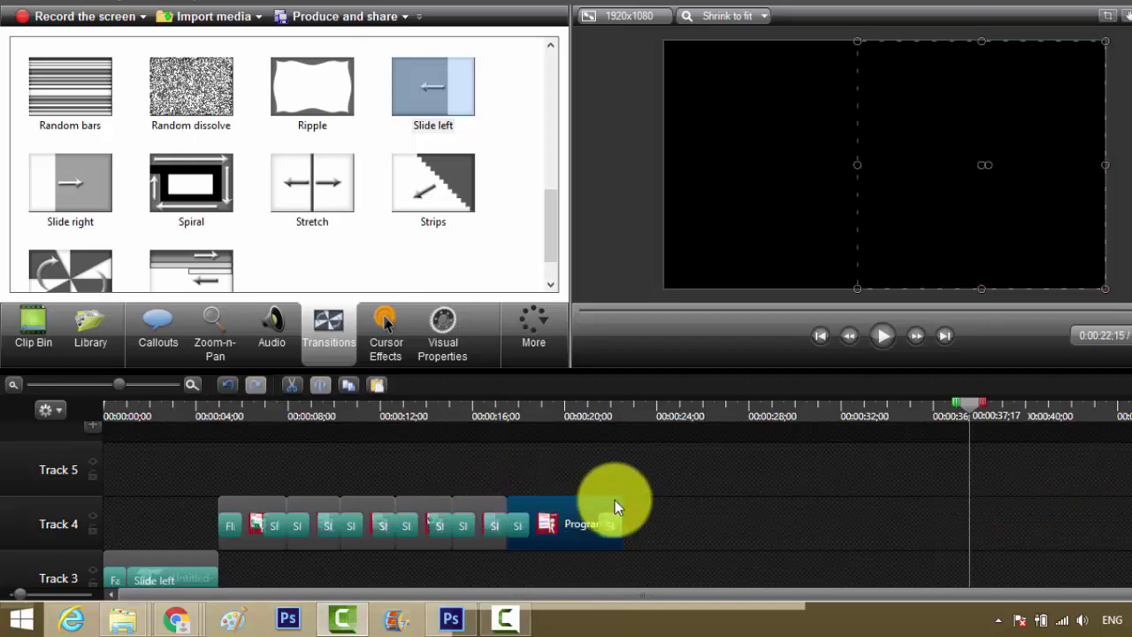
drag(620, 504, 558, 504)
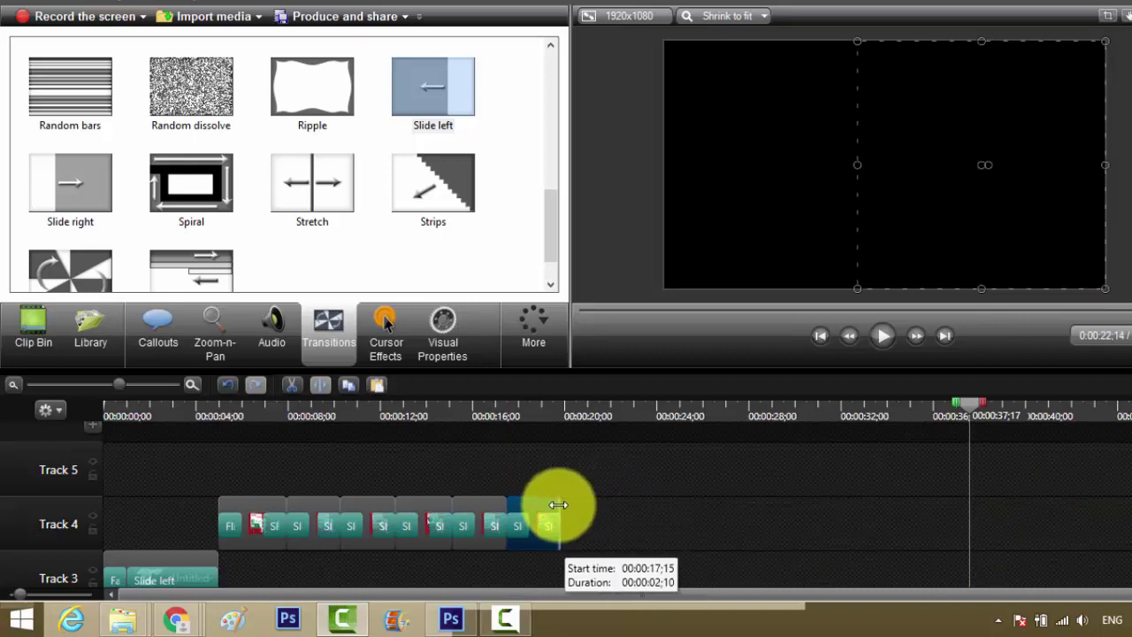
click(591, 517)
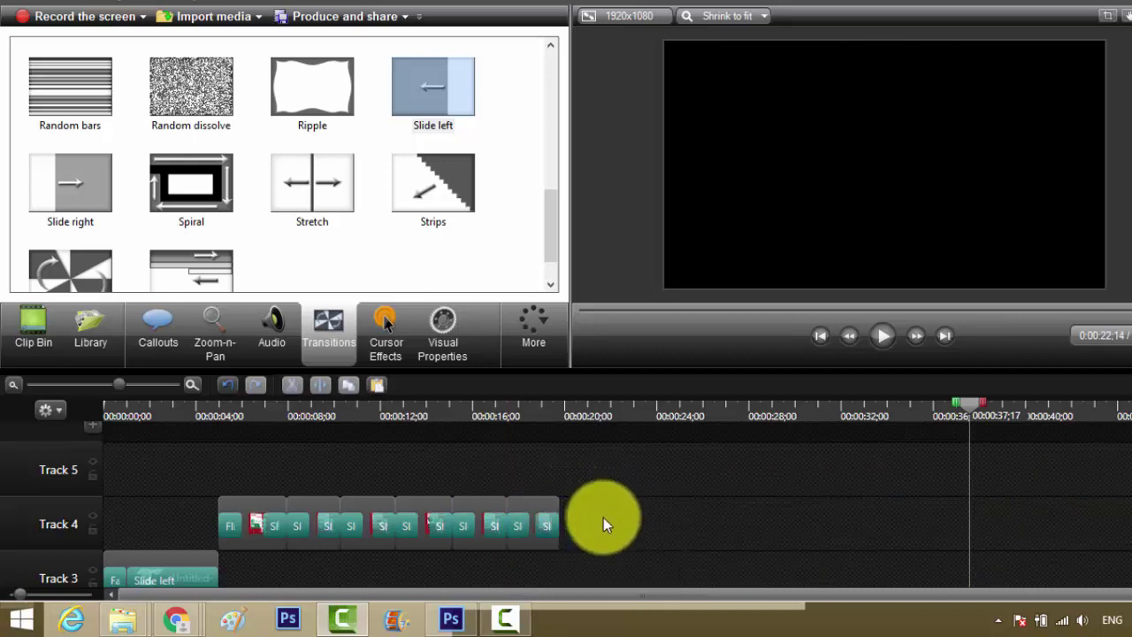
Play the timeline from the beginning to review the Program clips and their transitions, and stop playback
scroll(603, 517, down, 1)
scroll(603, 518, up, 1)
drag(970, 413, 79, 427)
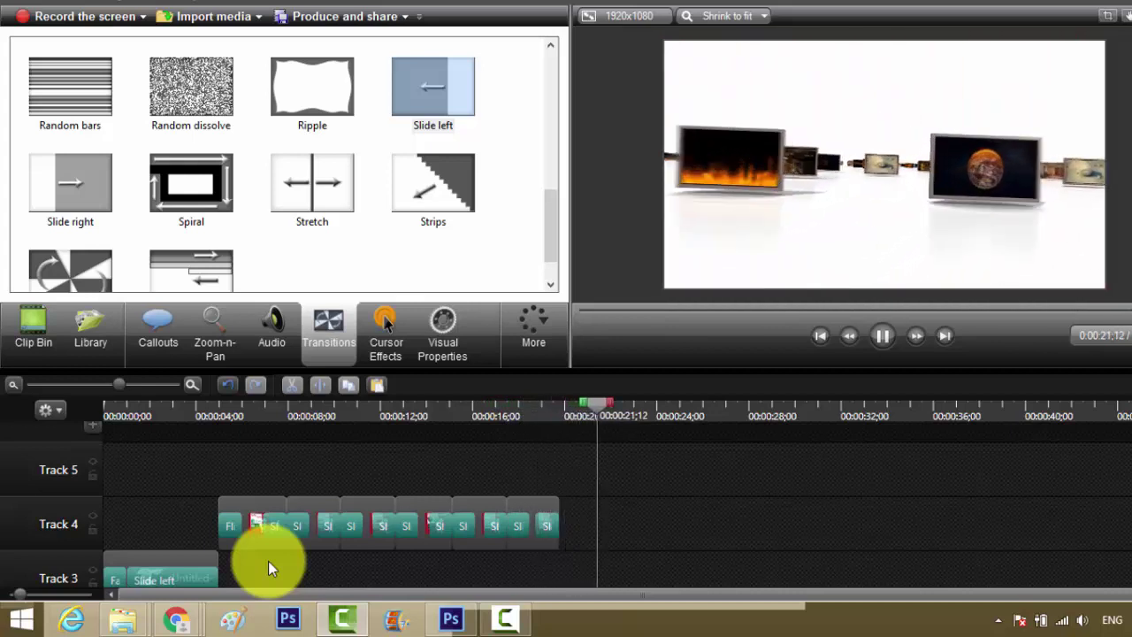
key(space)
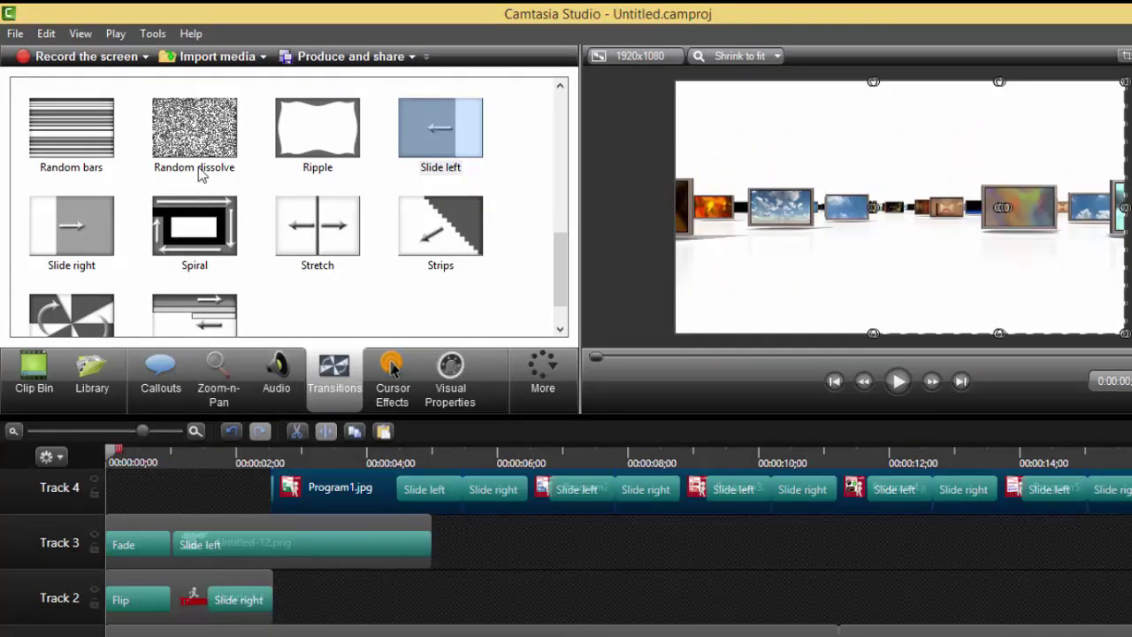
Start importing media and browse to the Youtube Sound Effect folder inside 00-YOUTUBE
click(213, 58)
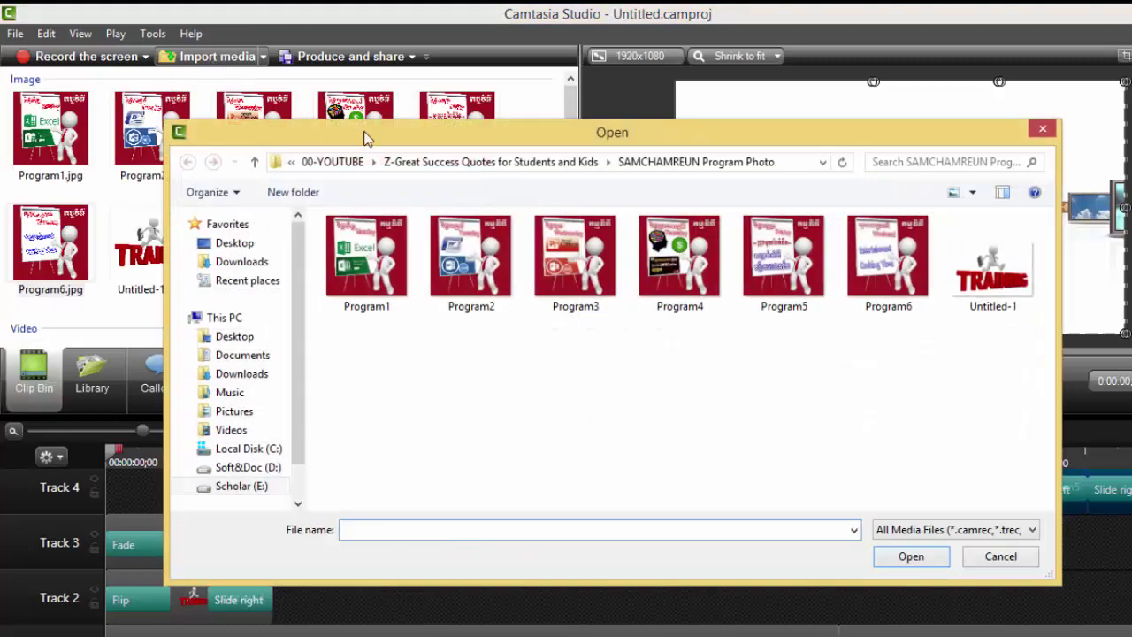
click(433, 150)
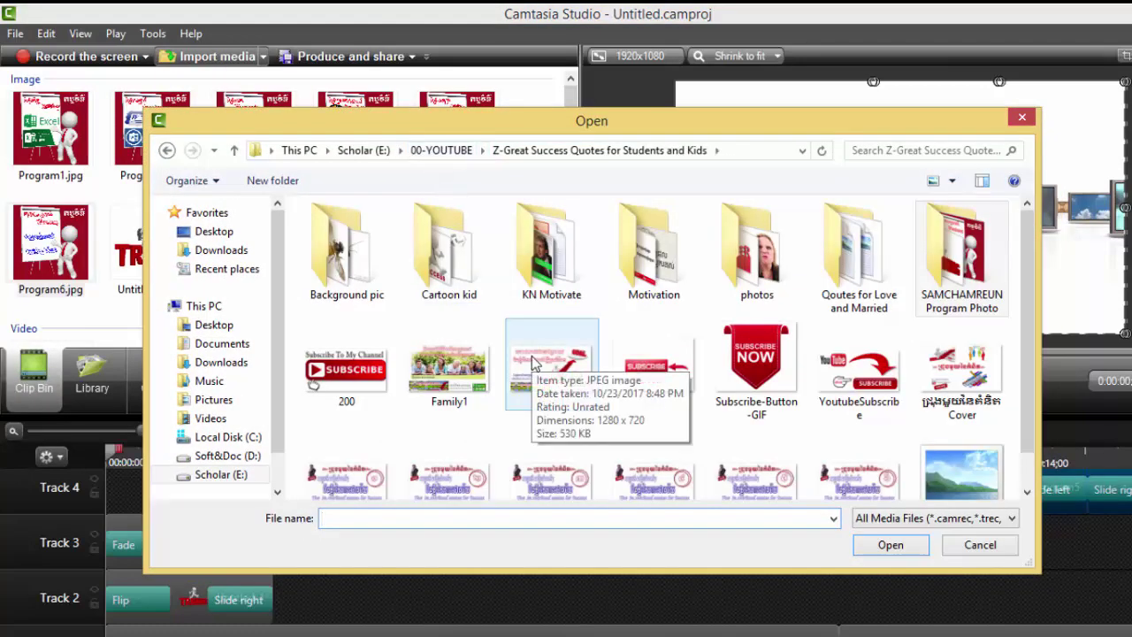
click(439, 268)
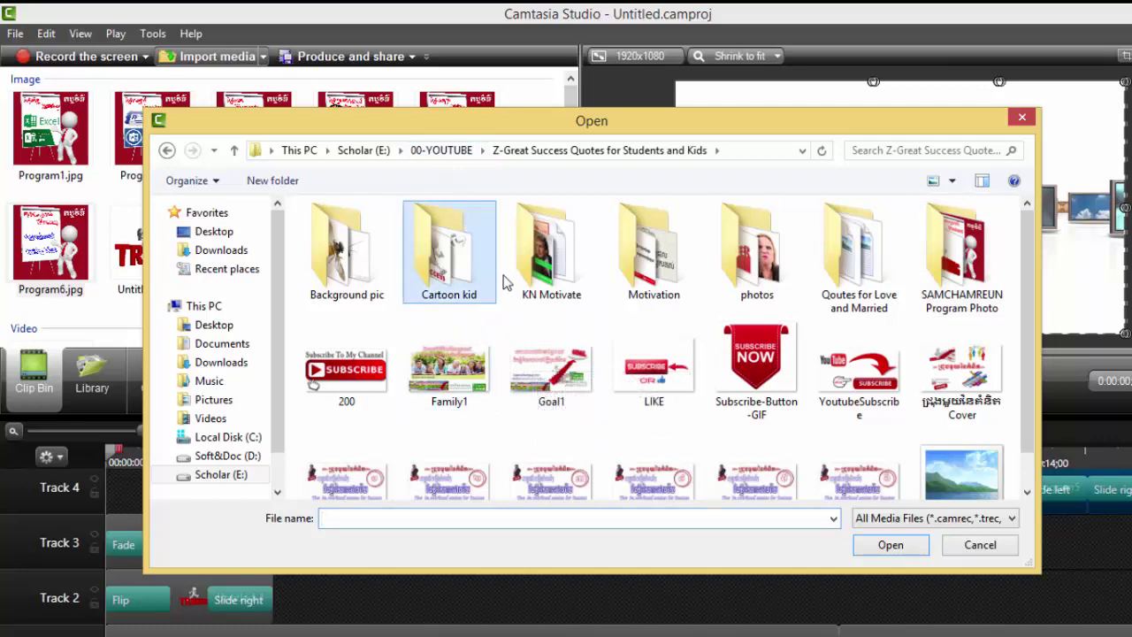
click(440, 151)
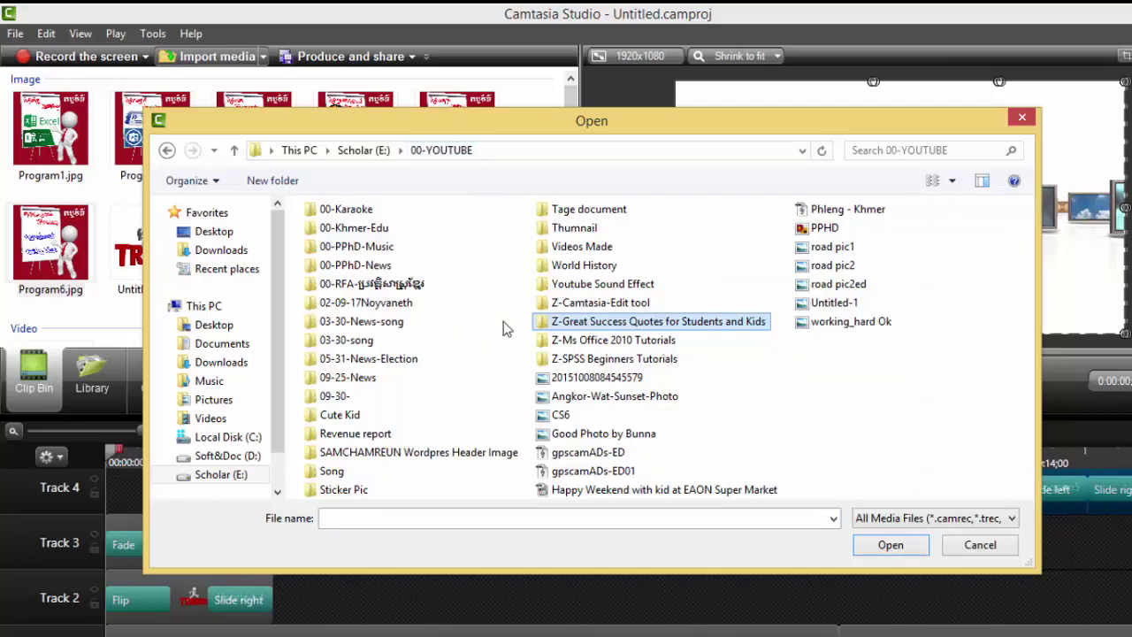
double_click(598, 284)
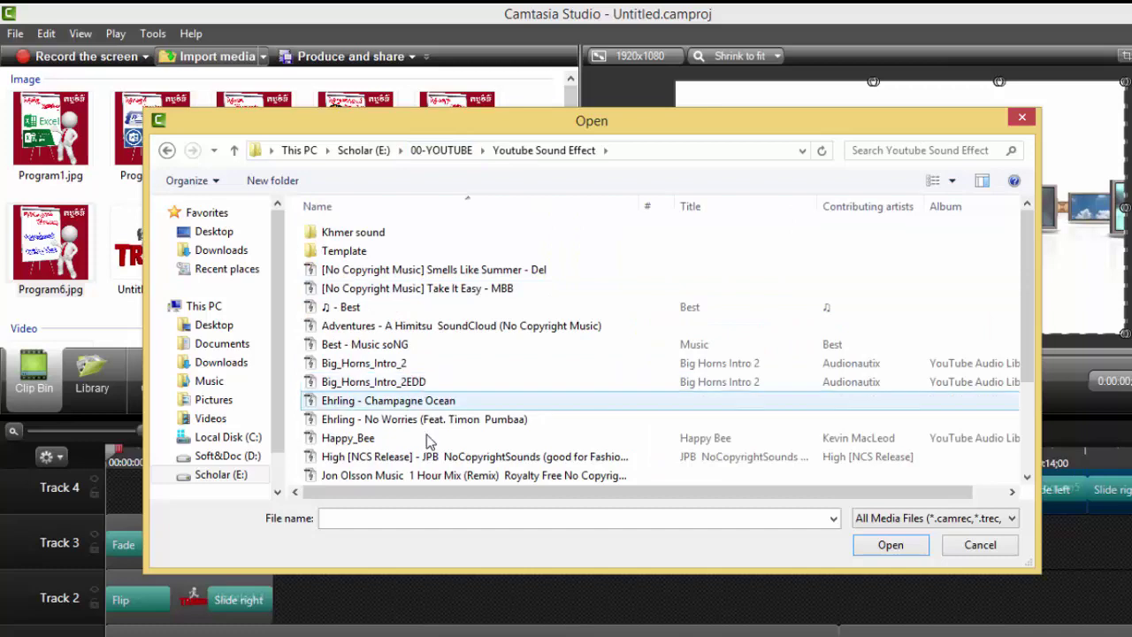
scroll(428, 443, down, 1)
scroll(428, 439, down, 1)
scroll(428, 439, up, 2)
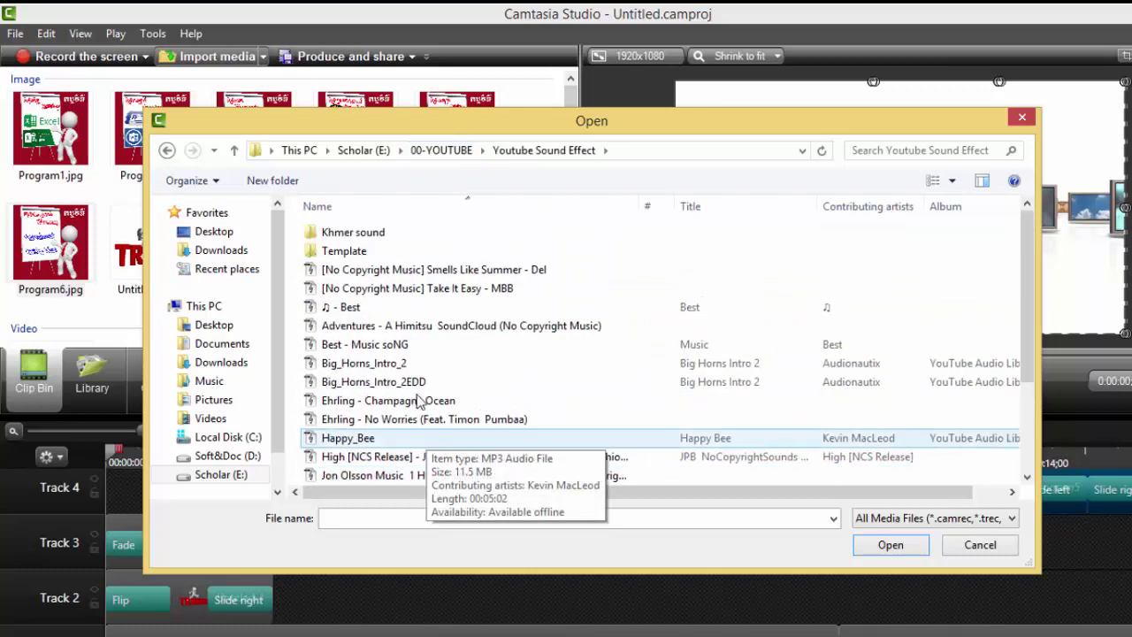
Import Retaliate - Life.mp3 from the Windows 10 Intro By MAX PATCHS folder inside Template
double_click(358, 260)
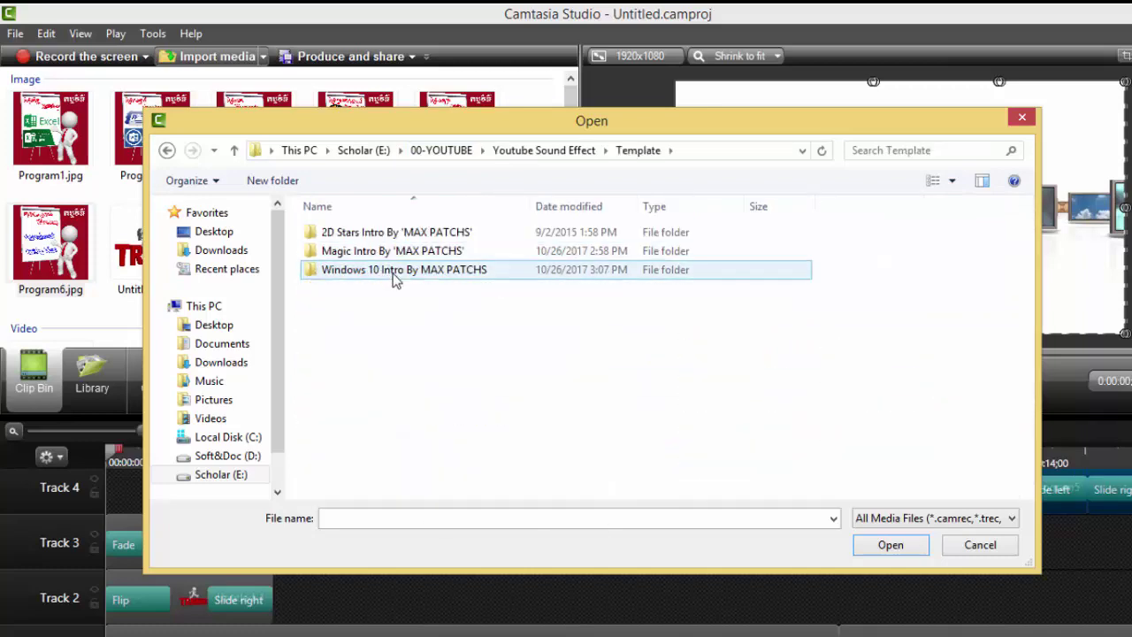
click(395, 276)
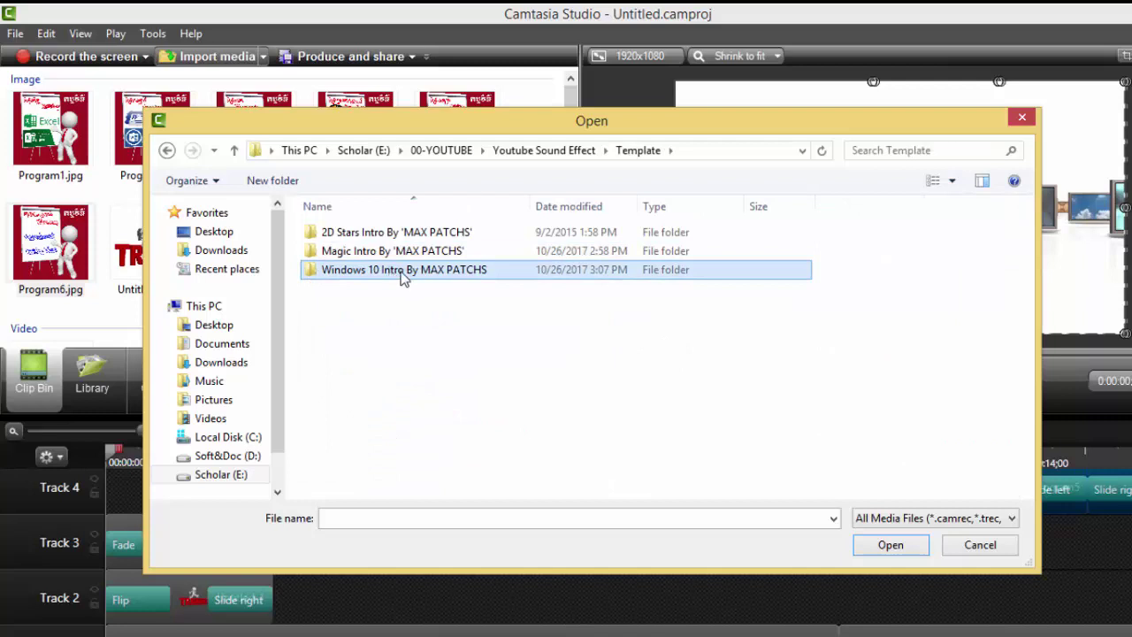
double_click(402, 276)
click(559, 400)
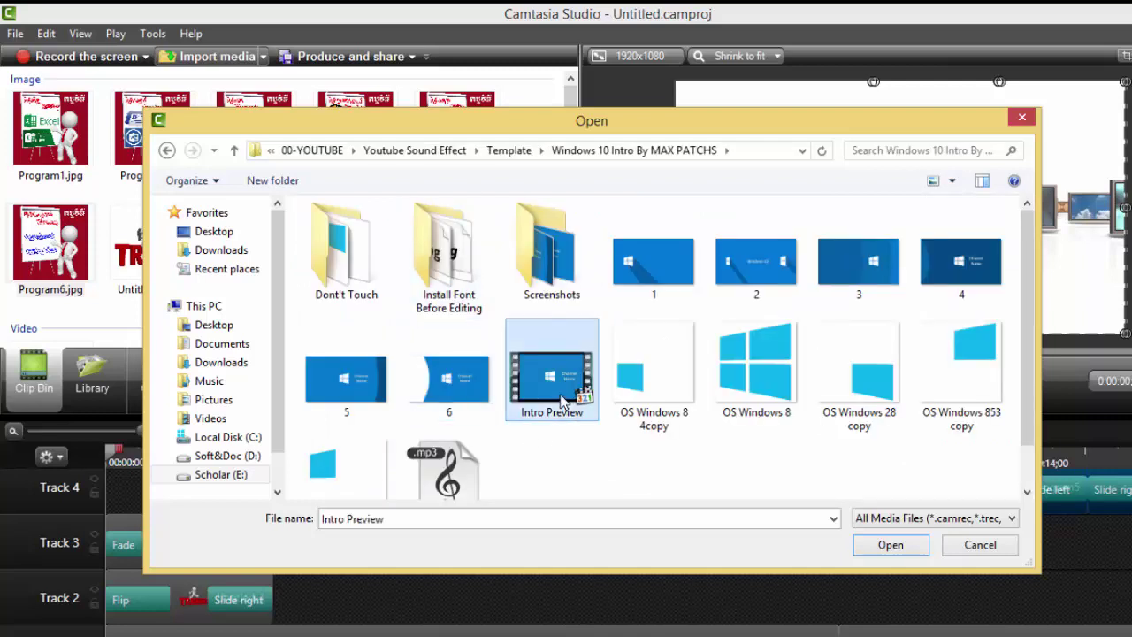
double_click(447, 274)
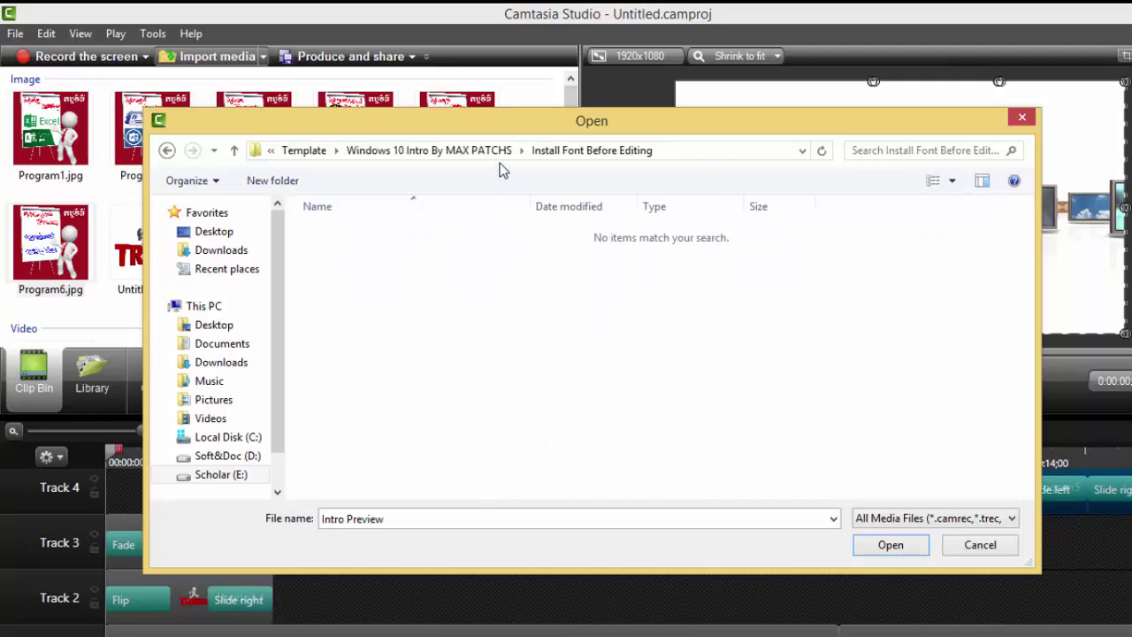
click(429, 151)
scroll(460, 415, down, 2)
click(466, 458)
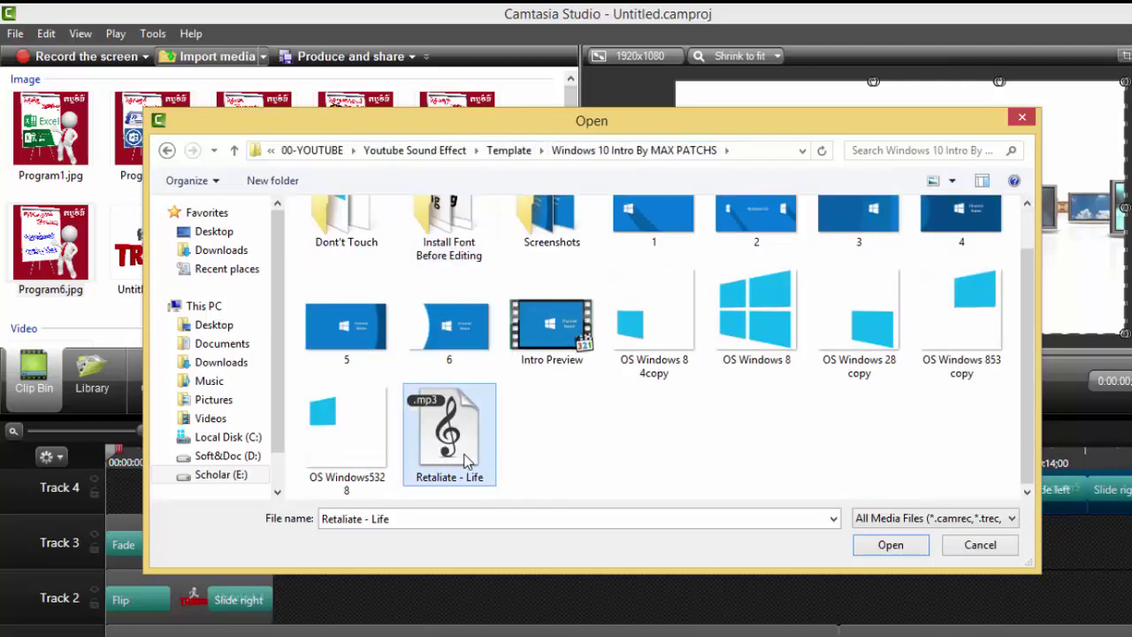
click(891, 546)
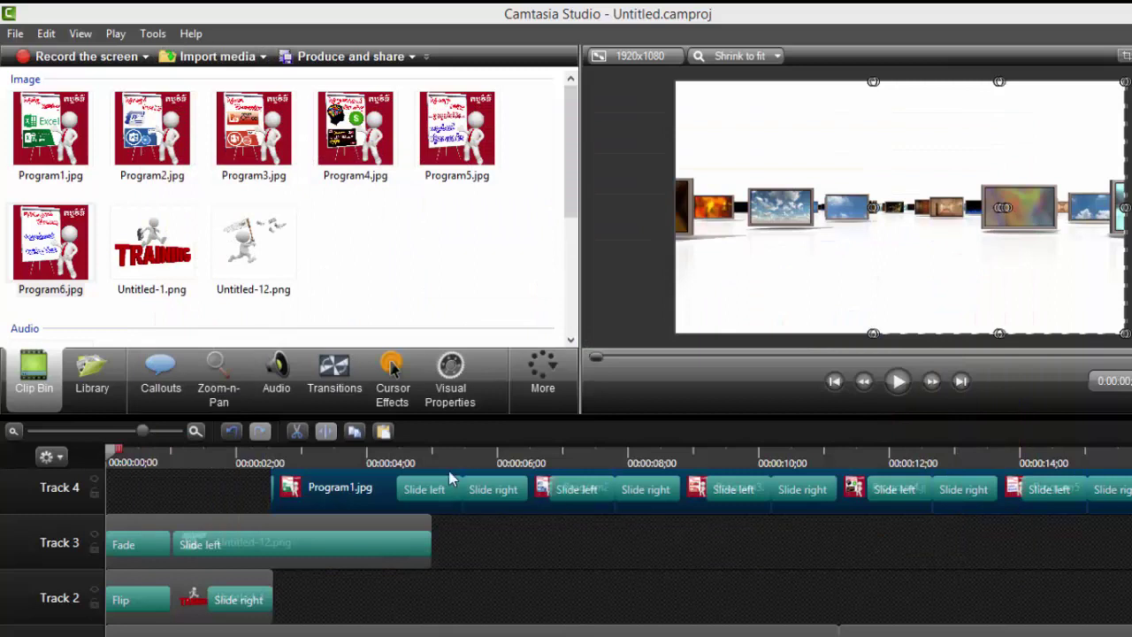
Place Retaliate - Life.mp3 on Track 5 and align it with the start of the timeline
drag(563, 211, 566, 334)
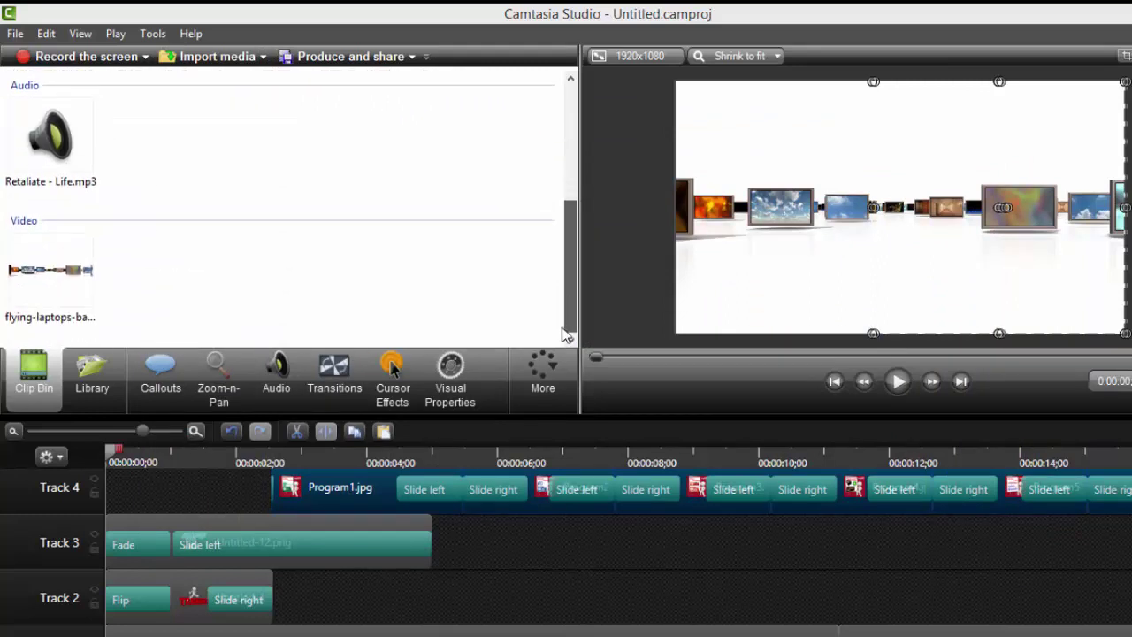
click(56, 151)
drag(46, 150, 73, 175)
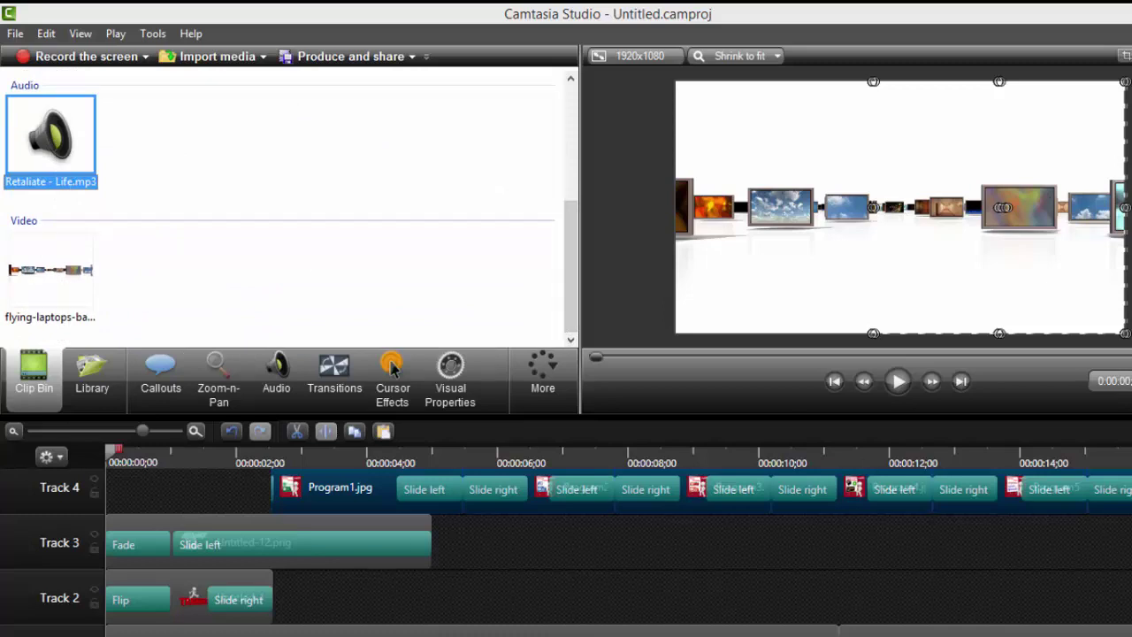
scroll(619, 553, down, 1)
scroll(393, 370, up, 3)
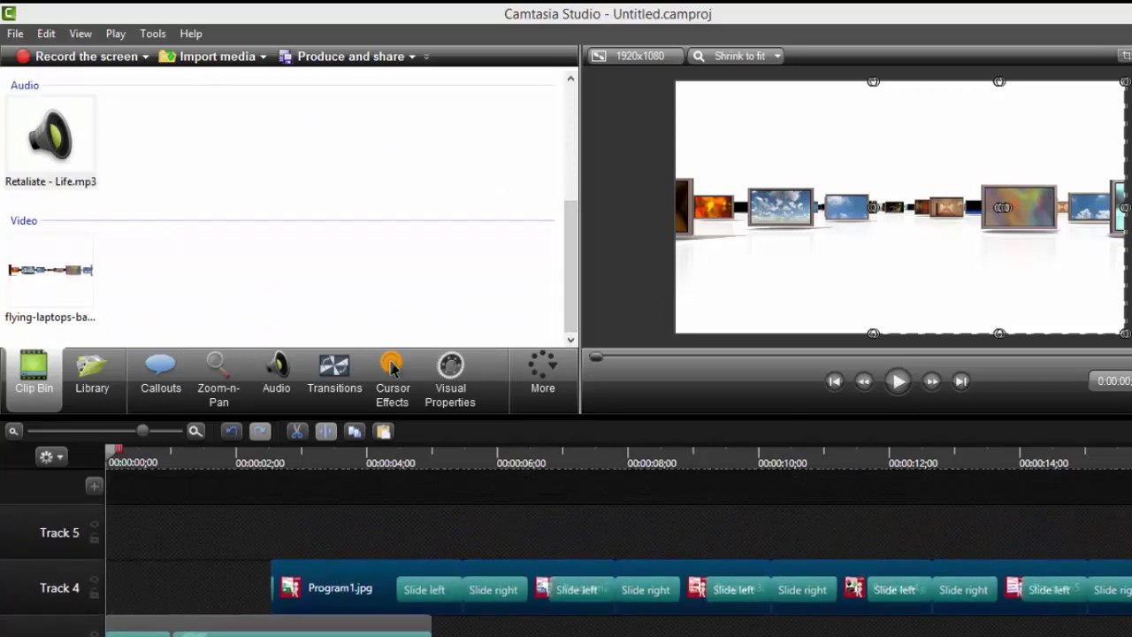
drag(67, 151, 52, 152)
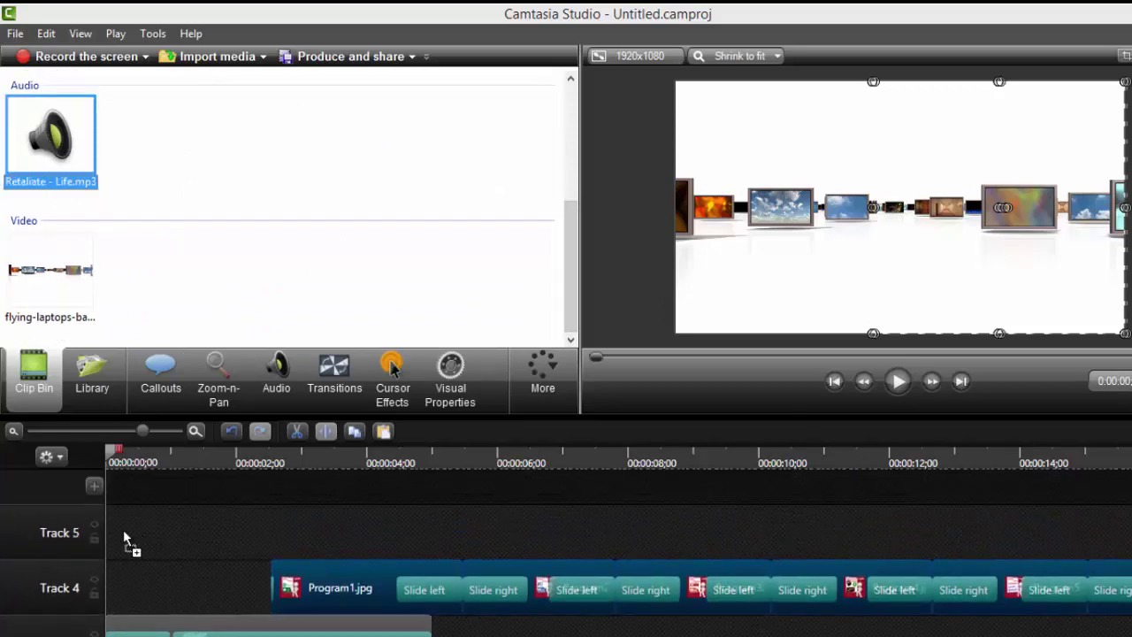
drag(124, 534, 123, 531)
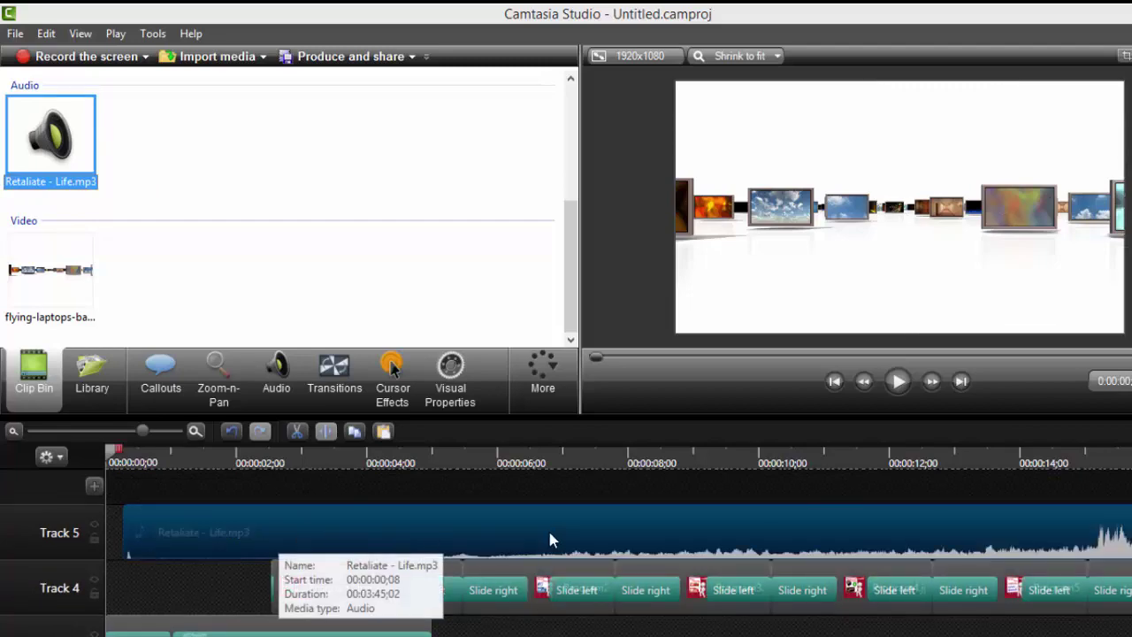
drag(549, 539, 453, 540)
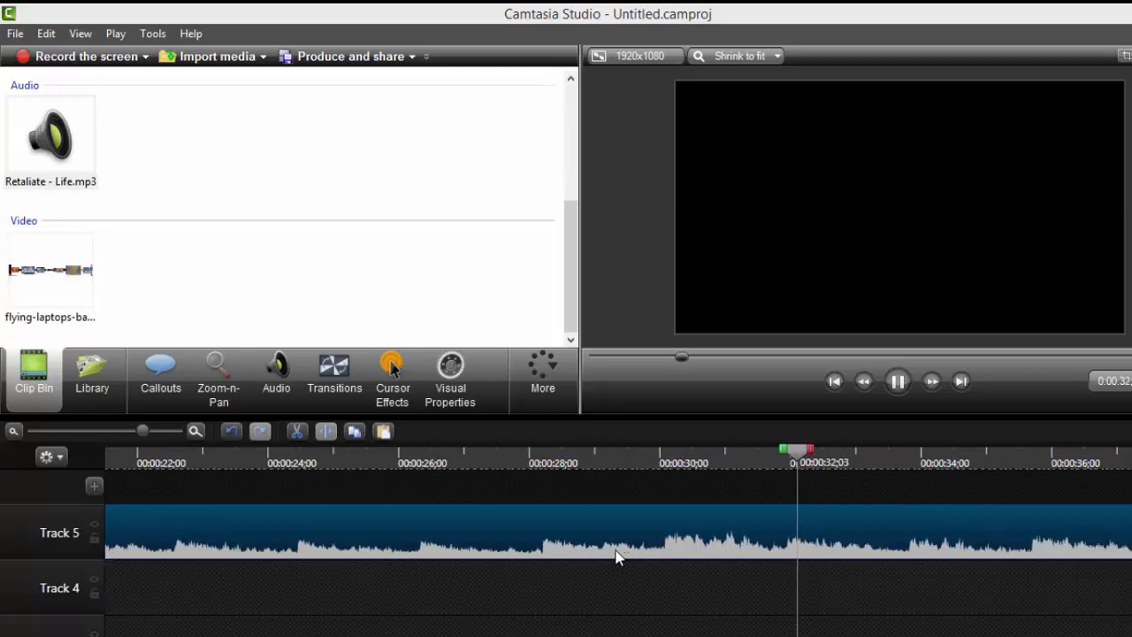
Play and step through the Track 5 music around the 30-second mark to look for a cut point
scroll(616, 557, right, 5)
scroll(616, 557, left, 9)
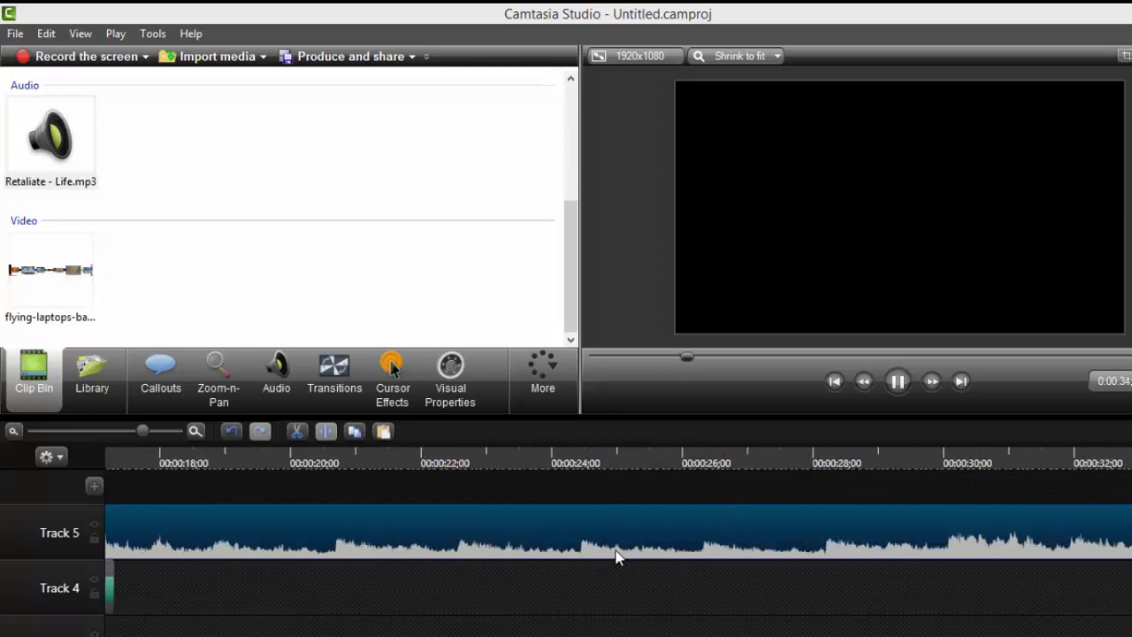
key(space)
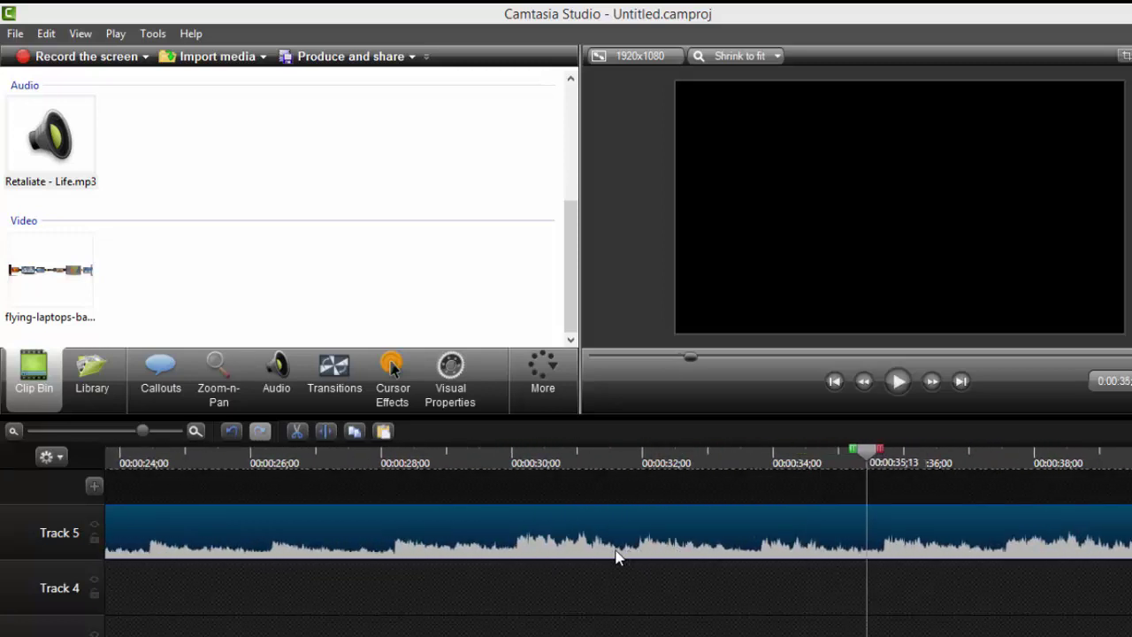
key(ctrl+Left)
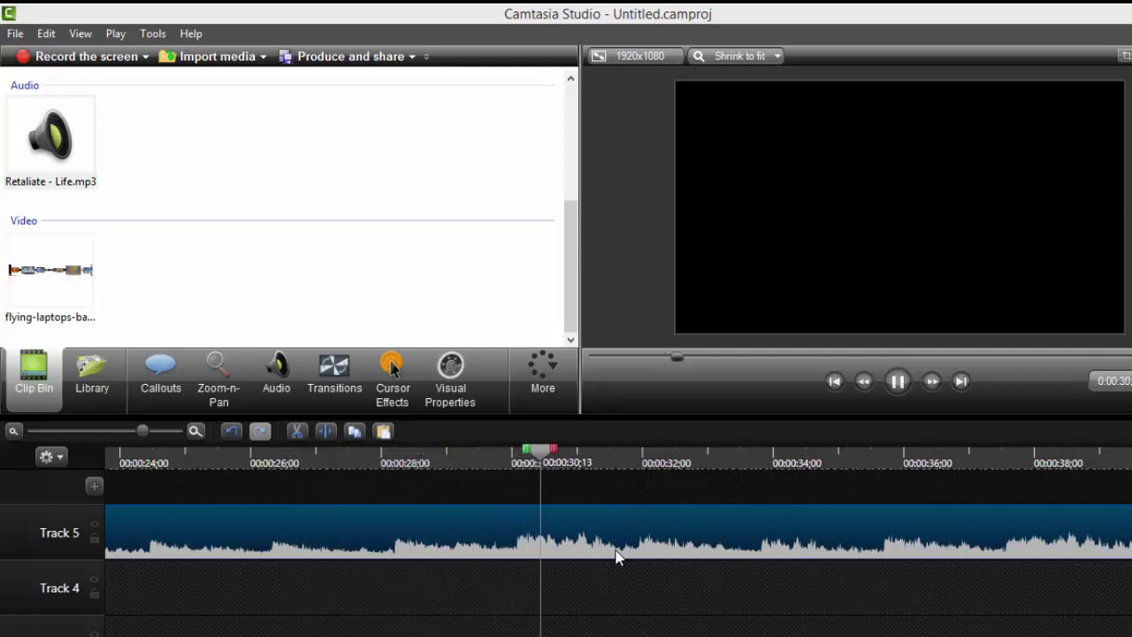
key(space)
key(ctrl+Left)
key(ctrl+Left)
key(ctrl+Left)
key(ctrl+Left)
key(ctrl+Left)
key(ctrl+Left)
key(ctrl+Left)
key(ctrl+Left)
key(ctrl+Right)
key(ctrl+Right)
key(ctrl+Right)
key(ctrl+Right)
key(ctrl+Right)
key(ctrl+Right)
key(ctrl+Right)
key(ctrl+Right)
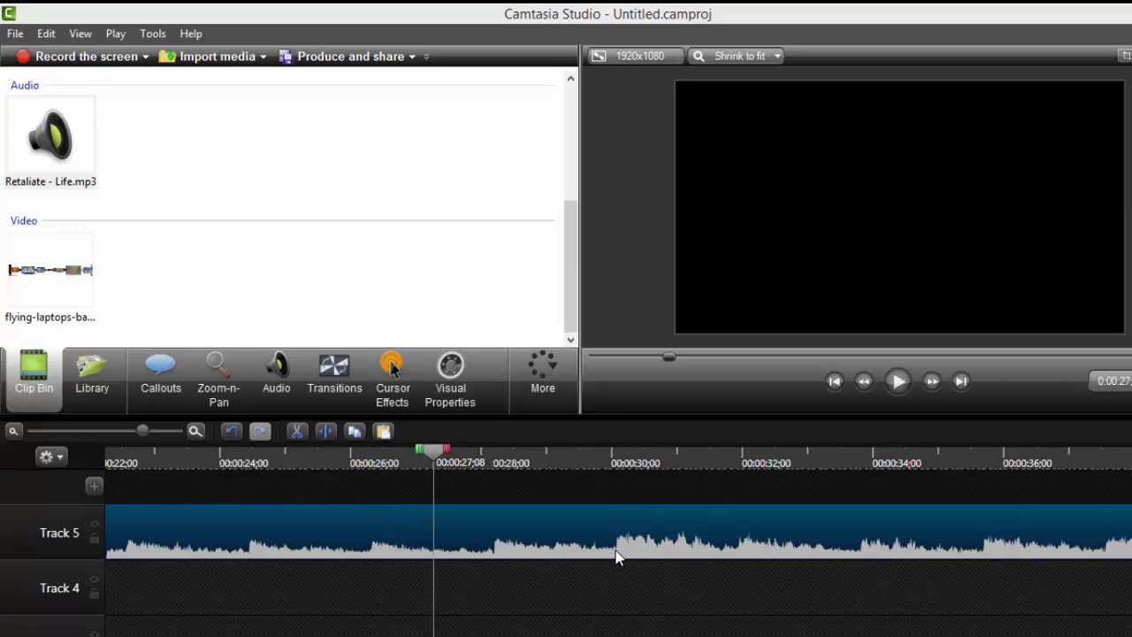
Split the Track 5 music at 26;08, delete the part before the cut and move the remainder to the timeline start
key(ctrl+Left)
key(ctrl+Left)
key(ctrl+Left)
key(ctrl+Left)
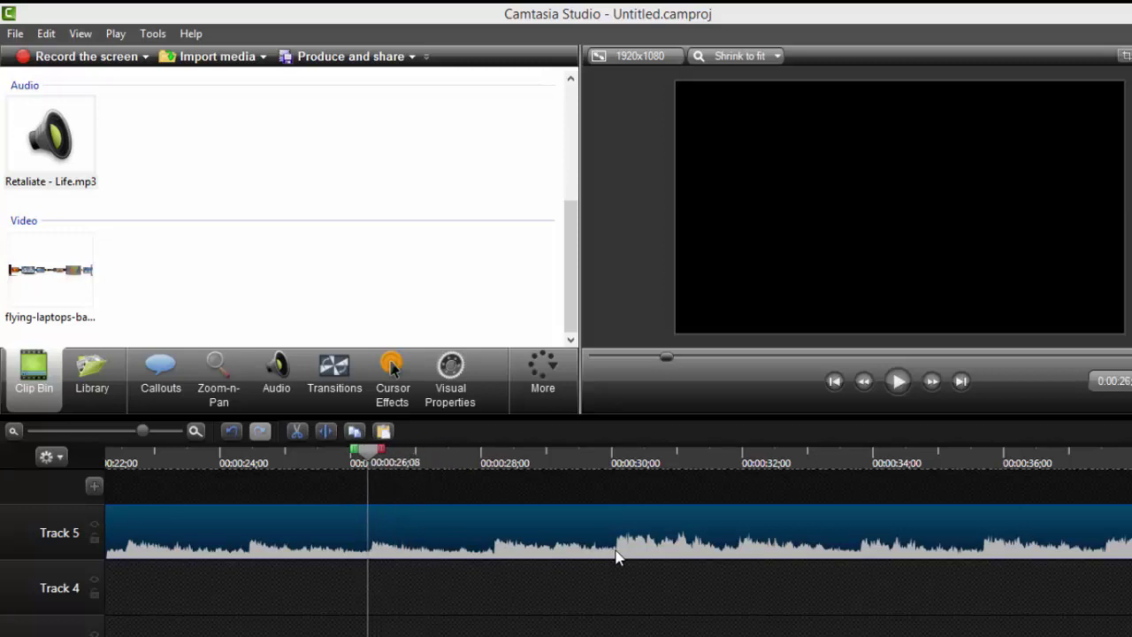
key(s)
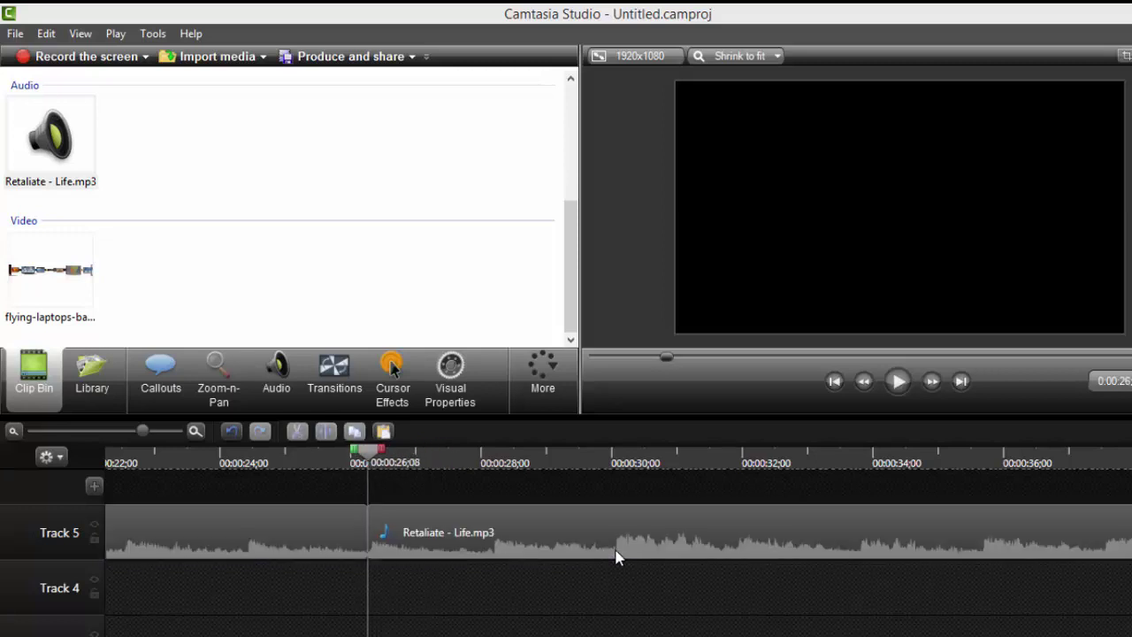
key(Delete)
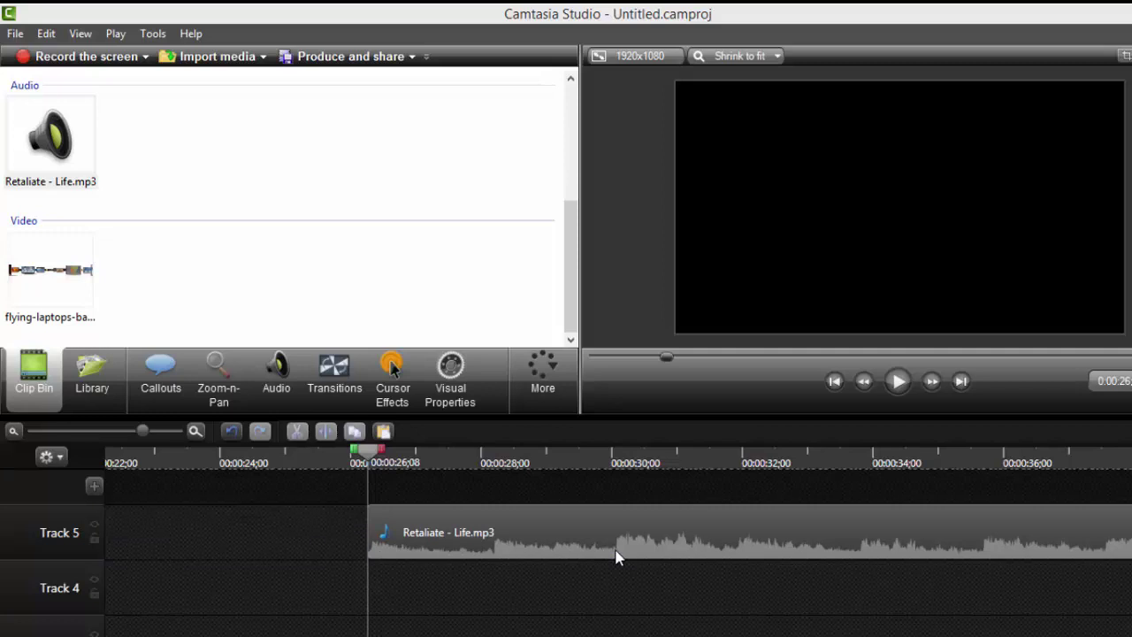
mouse_move(615, 550)
mouse_down()
mouse_move(298, 550)
mouse_move(315, 550)
mouse_up()
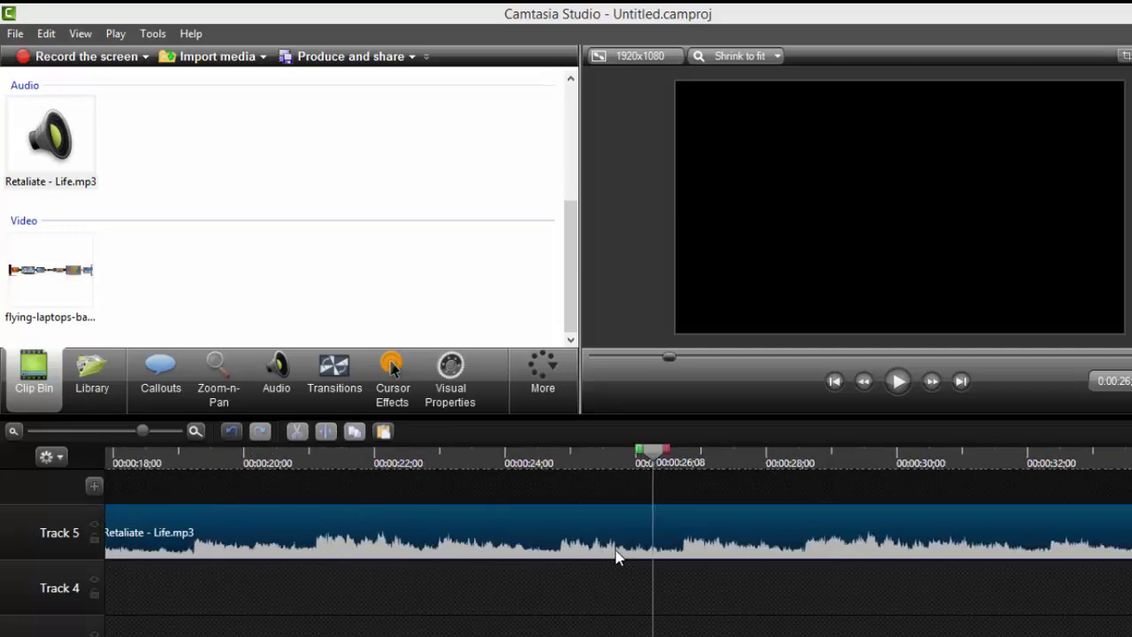
Review the rest of the Track 5 music, split it at 2:09;19 and delete the section before the cut
scroll(617, 556, down, 4)
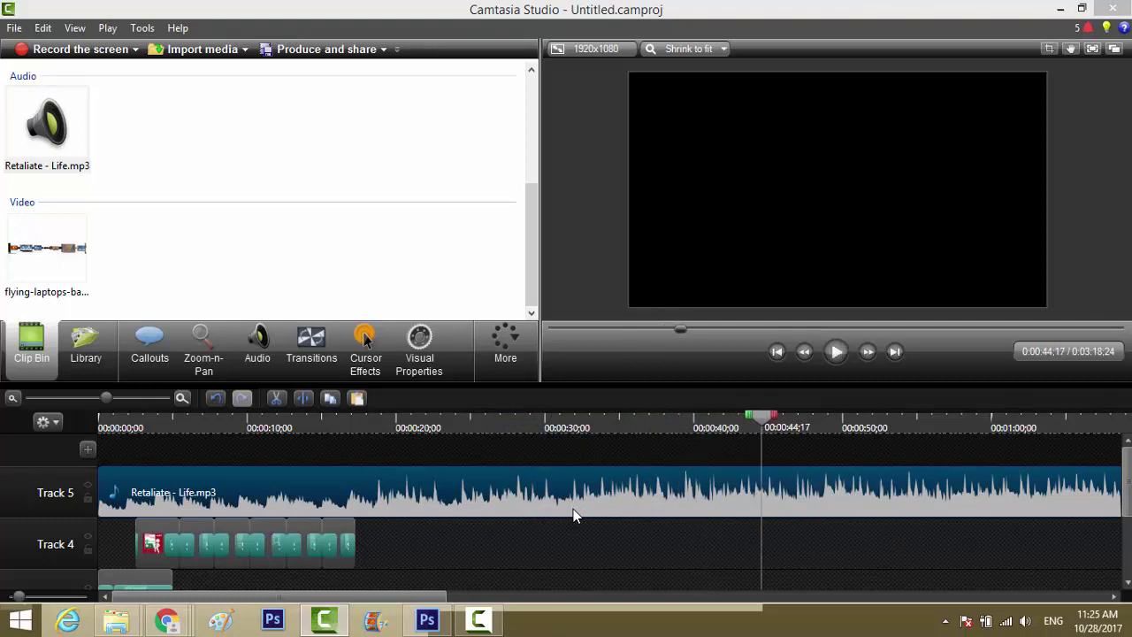
key(space)
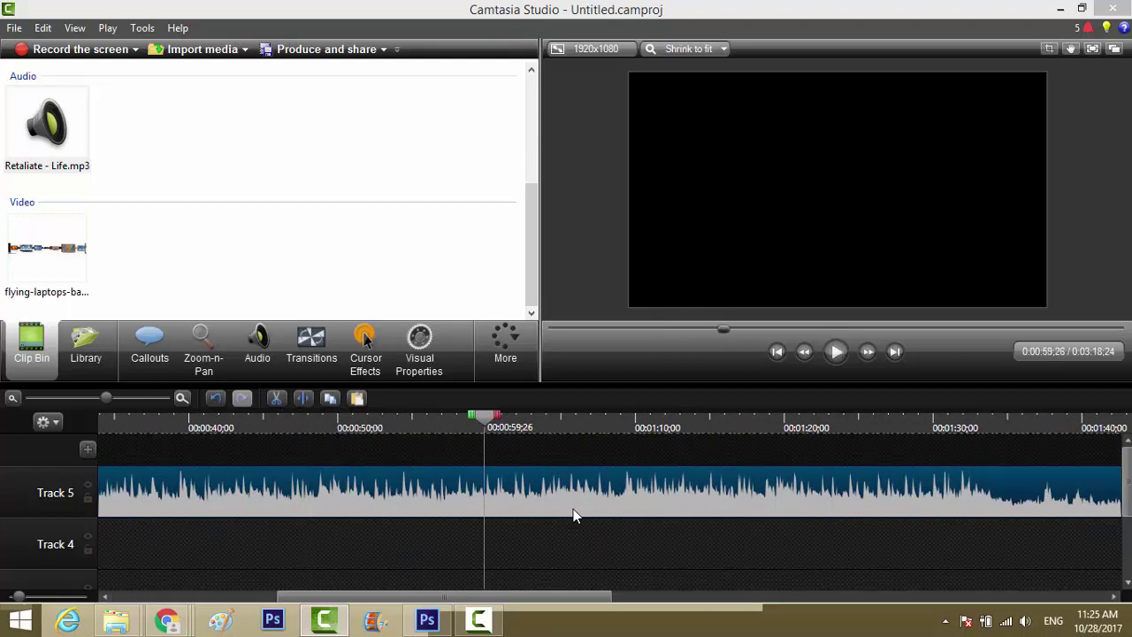
key(space)
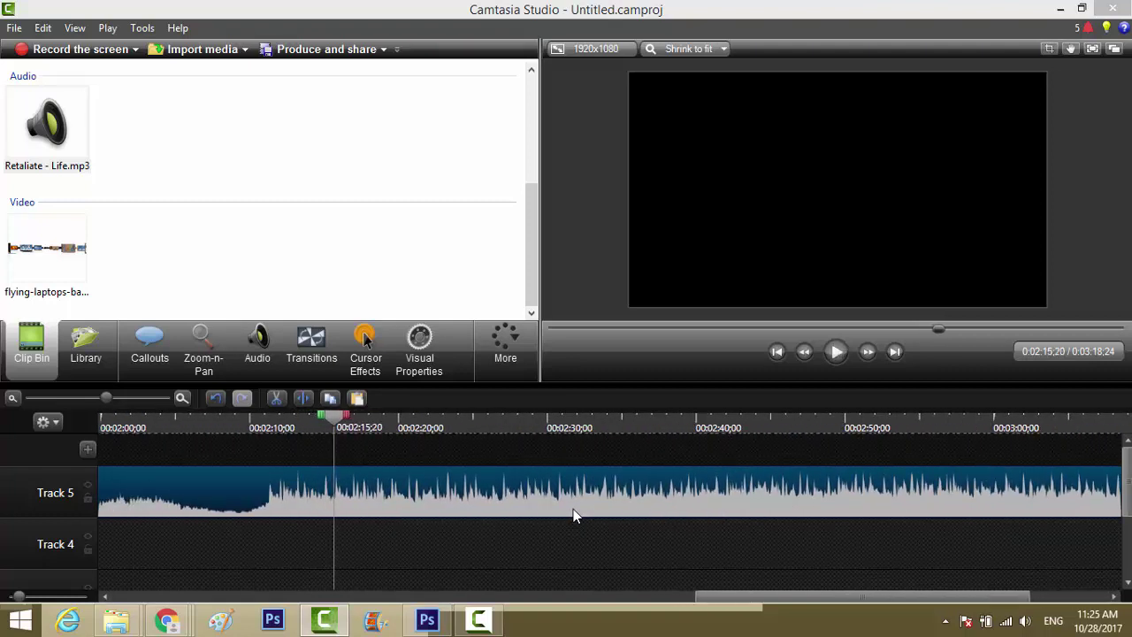
key(Left)
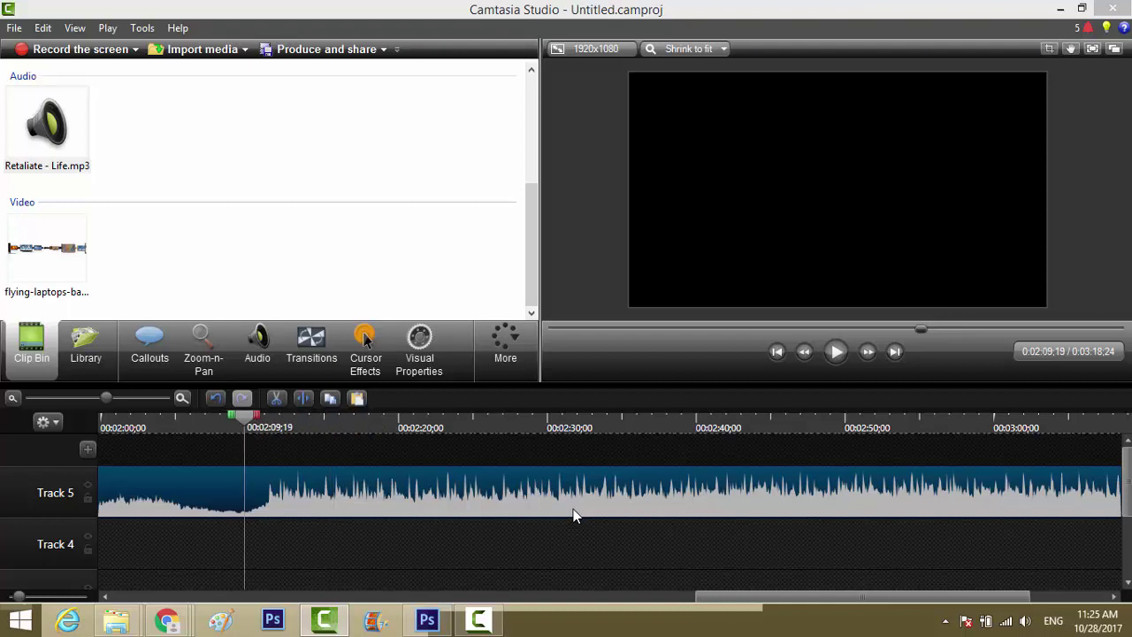
key(s)
key(Delete)
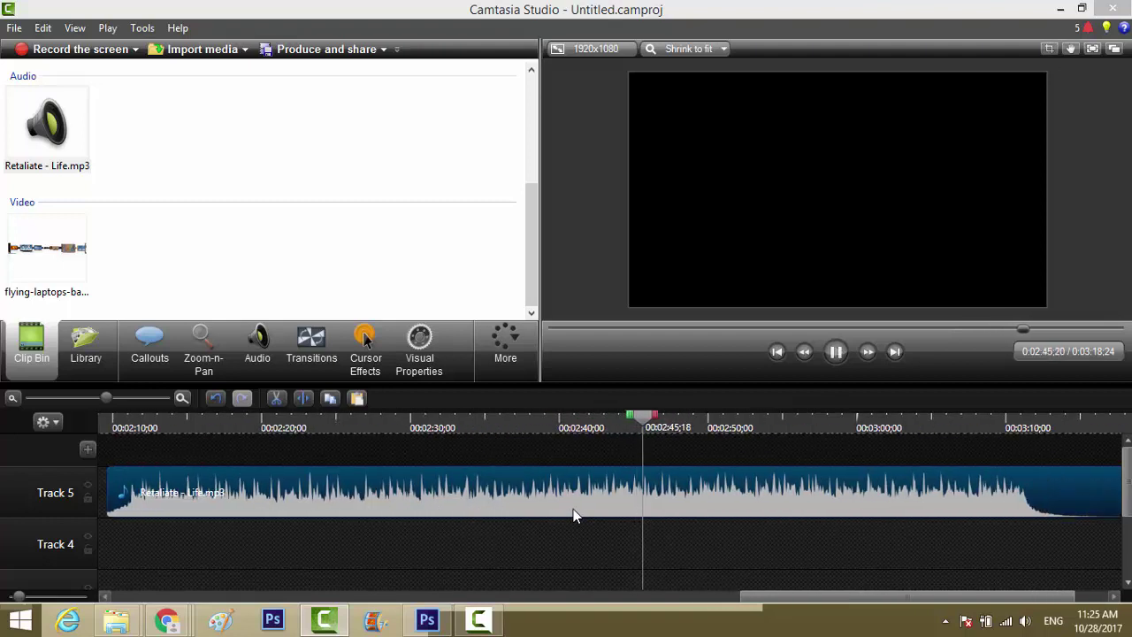
drag(646, 415, 122, 415)
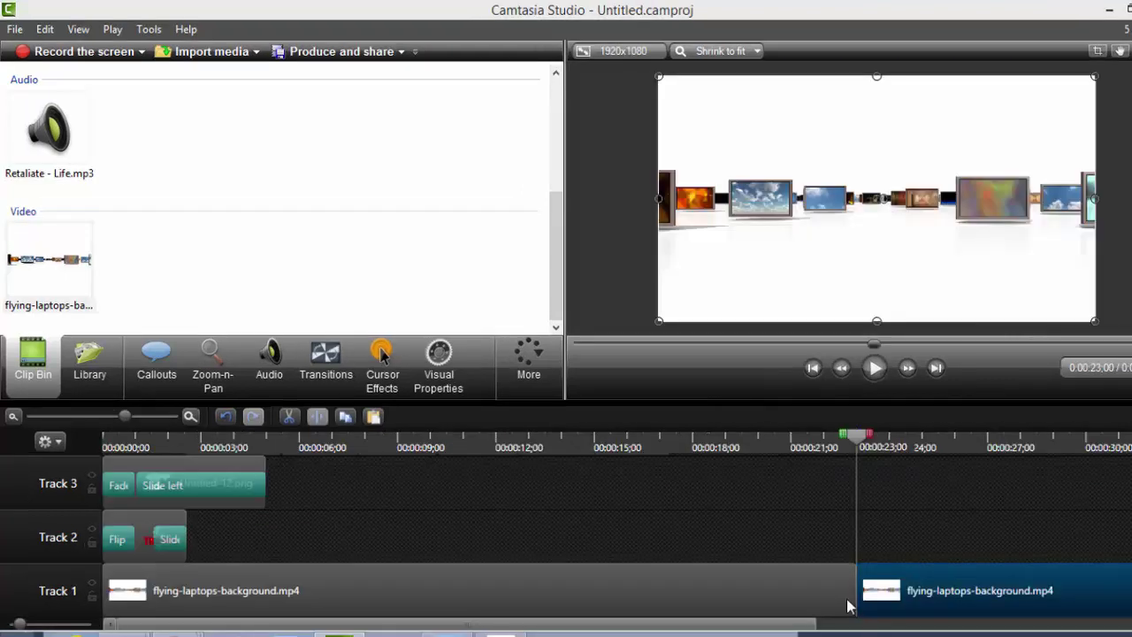
Return the playhead to the timeline start and extend the Untitled-1.png clip on Track 2 to about 4;14
scroll(843, 574, up, 5)
scroll(843, 574, down, 3)
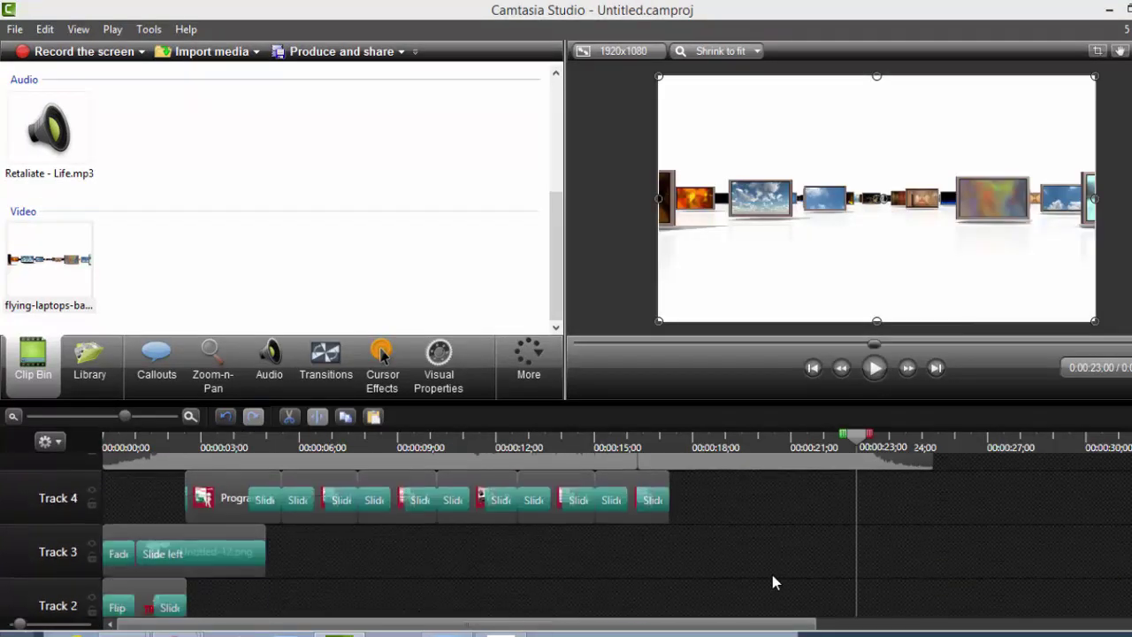
scroll(574, 557, down, 1)
drag(860, 443, 5, 460)
scroll(397, 553, up, 2)
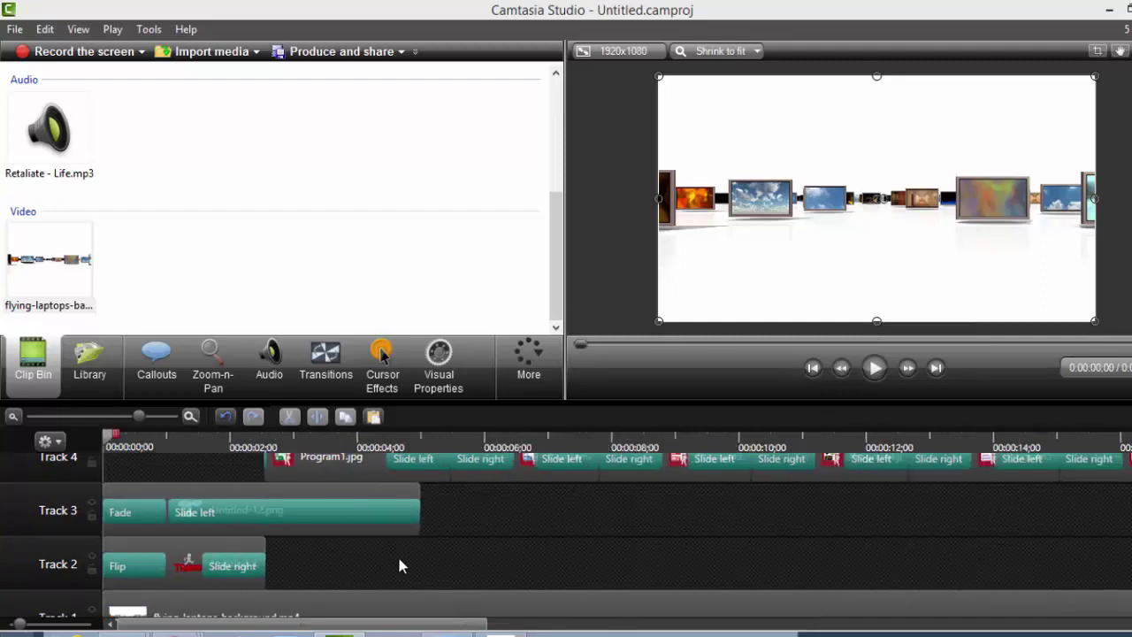
scroll(416, 546, up, 2)
scroll(420, 549, down, 1)
scroll(420, 548, up, 1)
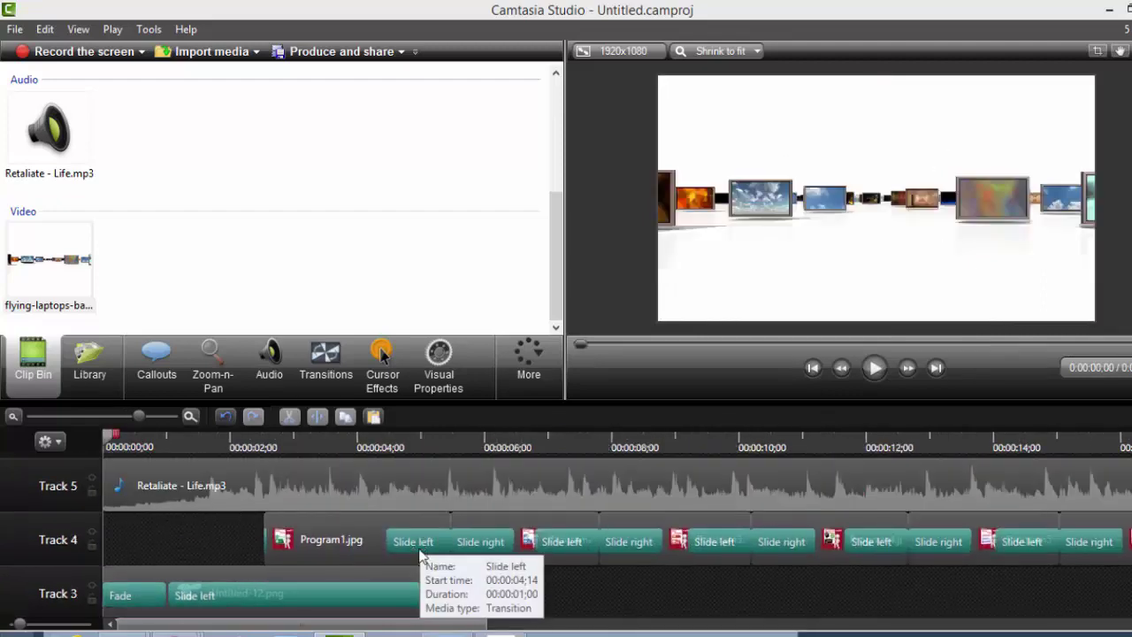
scroll(419, 548, down, 1)
scroll(377, 547, down, 1)
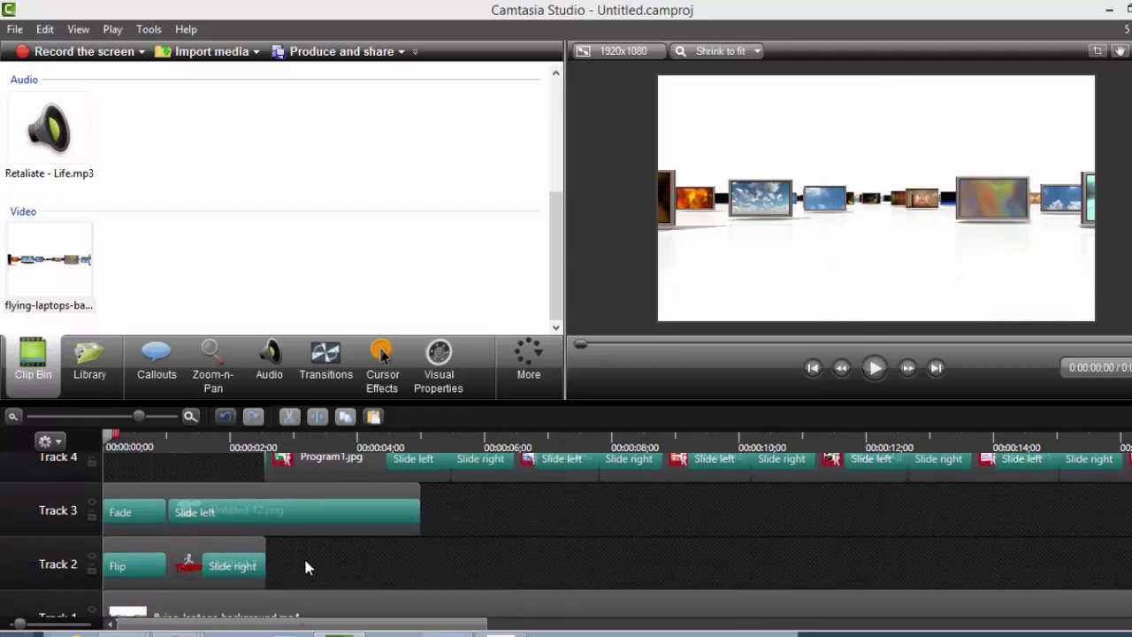
drag(264, 546, 385, 547)
Select all Program clips on Track 4 and move them together to start where the Track 2 clip ends, about 4;14
scroll(531, 552, up, 1)
drag(194, 506, 1065, 487)
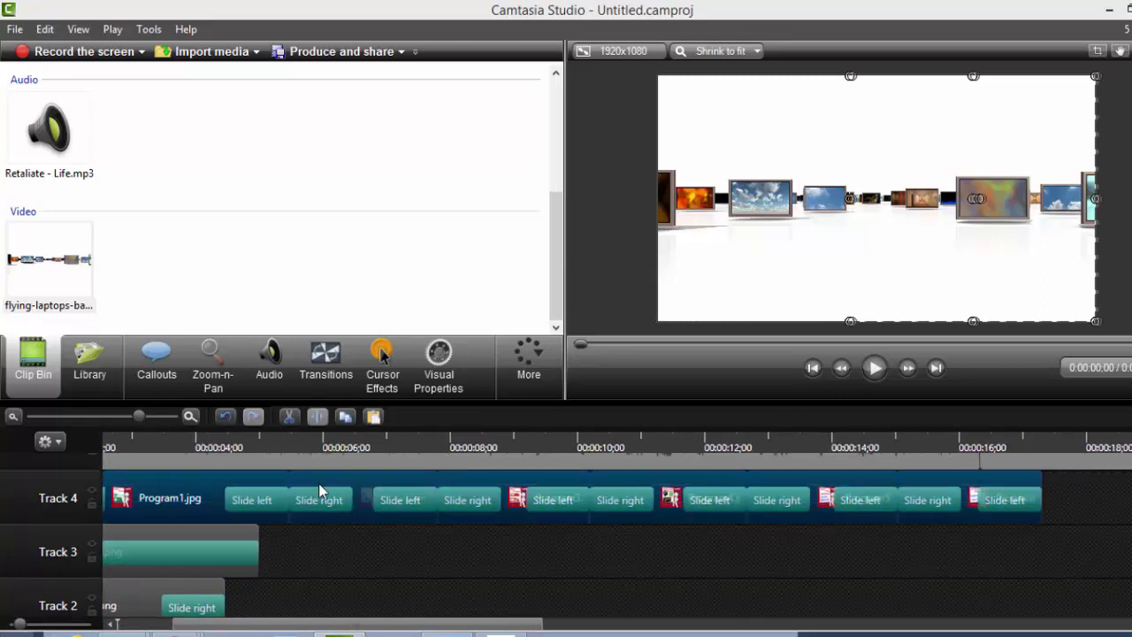
drag(320, 483, 506, 483)
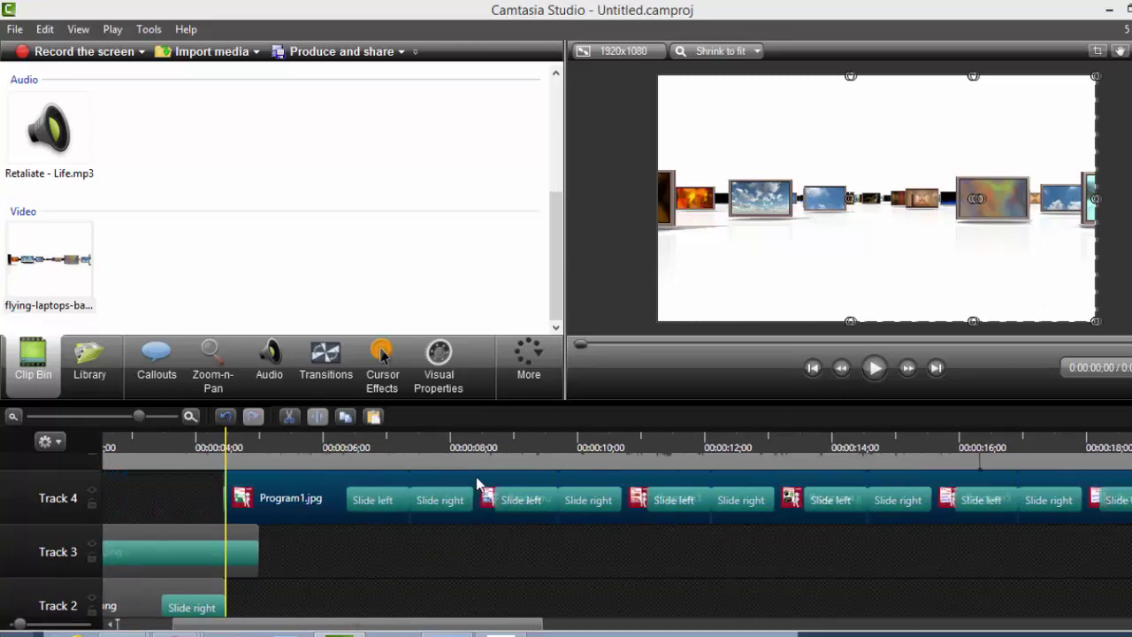
click(353, 548)
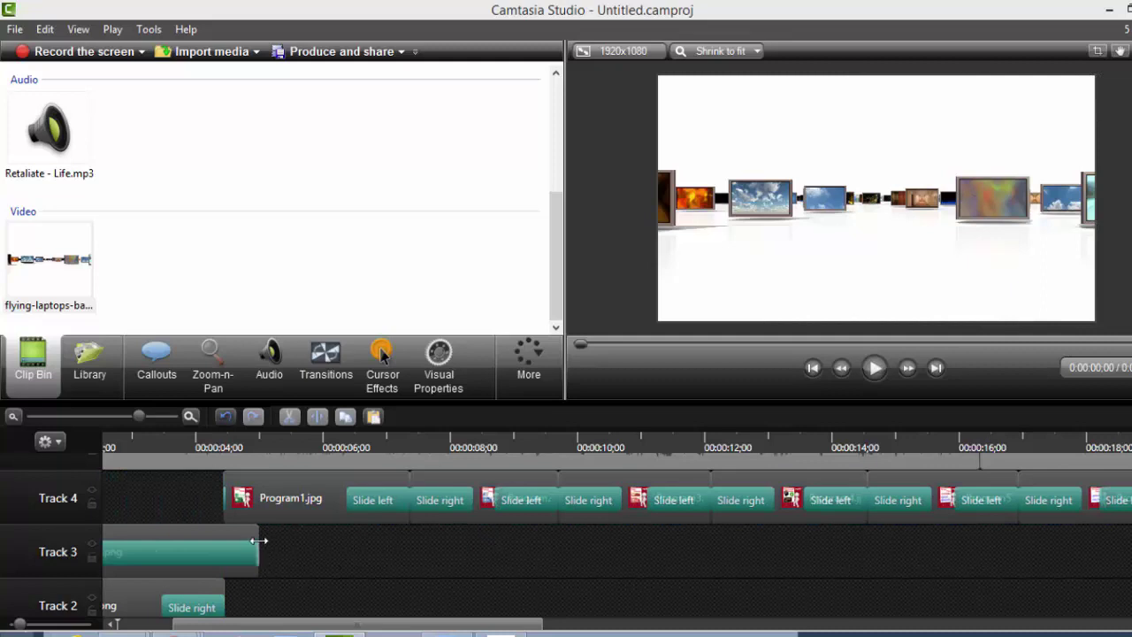
Try to shorten the Untitled-12.png clip on Track 3 so it ends with the Track 2 clip
click(256, 535)
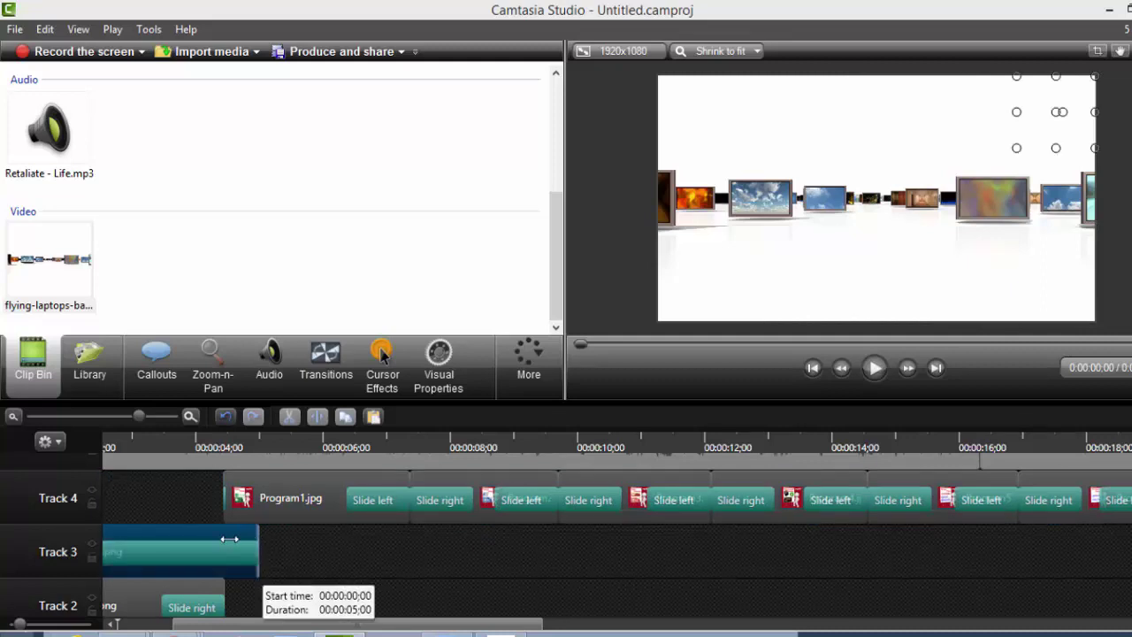
click(395, 540)
scroll(396, 539, up, 3)
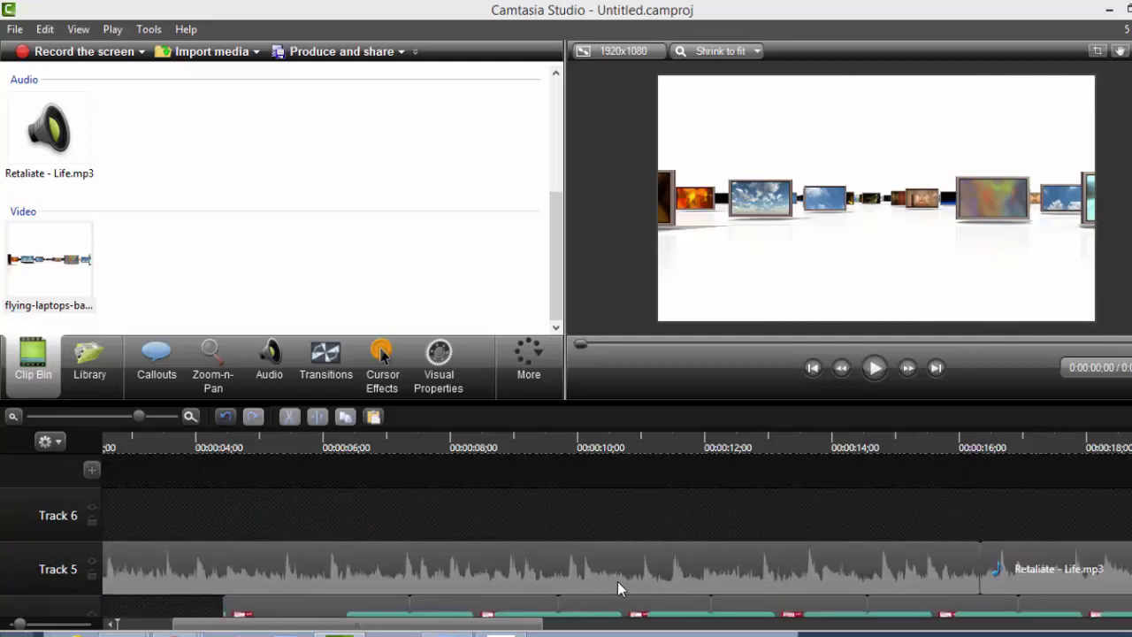
Move the Program6.jpg clip on Track 4 to end at about 24;00 and extend its start back to about 21;00
scroll(618, 587, down, 3)
click(322, 516)
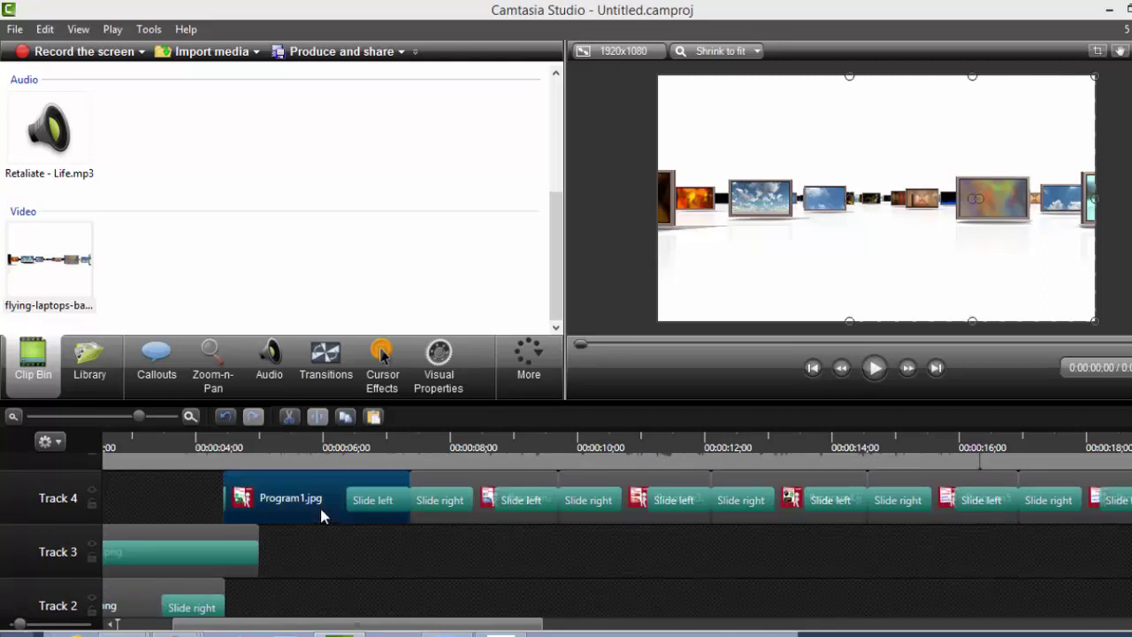
drag(488, 623, 629, 597)
drag(469, 493, 774, 495)
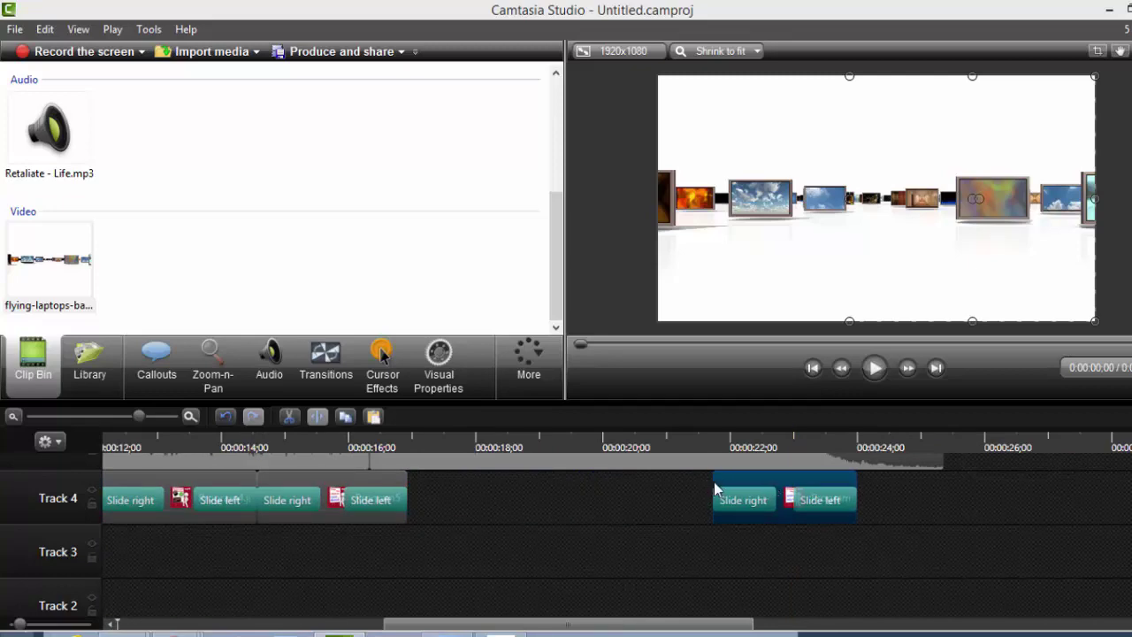
drag(712, 482, 664, 487)
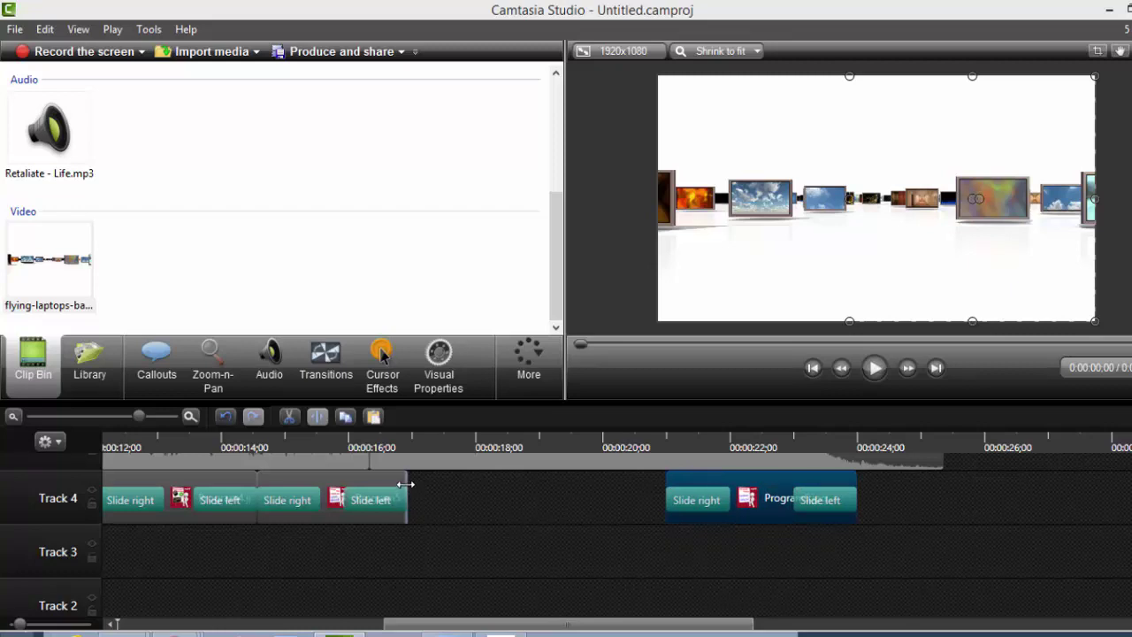
Lengthen the Program5.jpg and Program4.jpg clips to about 3 seconds each and place them end to end directly before Program6.jpg
mouse_move(405, 484)
mouse_down()
mouse_move(450, 486)
mouse_move(398, 485)
mouse_up()
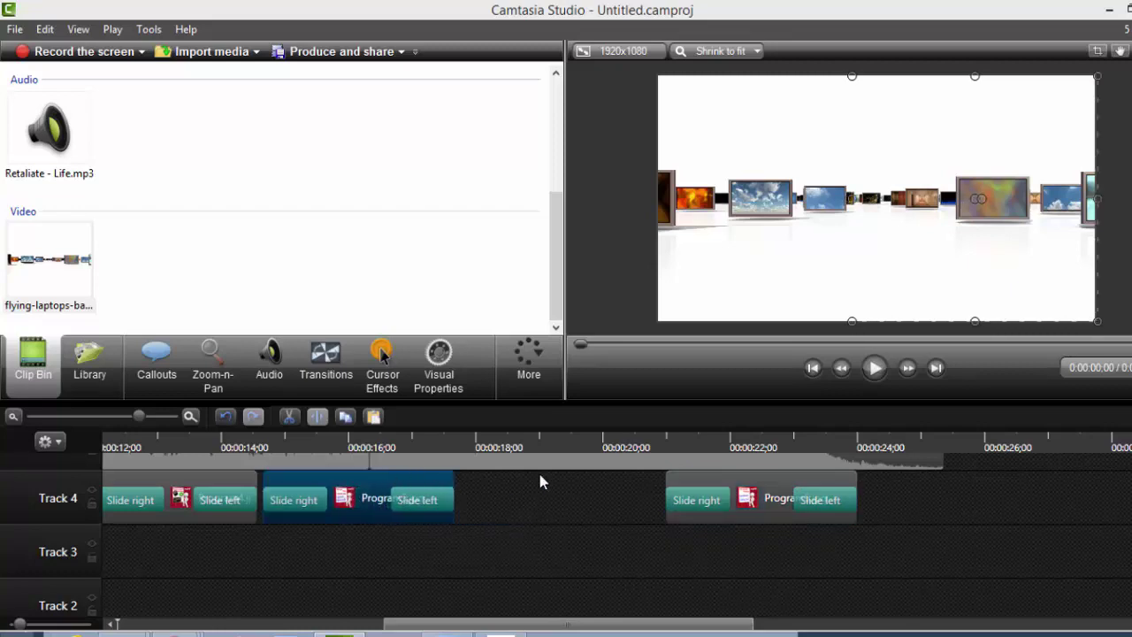
drag(541, 478, 619, 482)
drag(255, 475, 438, 477)
Lengthen Program3.jpg to about 4 seconds and place it against Program4.jpg, and extend the end of Program2.jpg to about 11;00
drag(525, 623, 350, 623)
drag(608, 498, 710, 489)
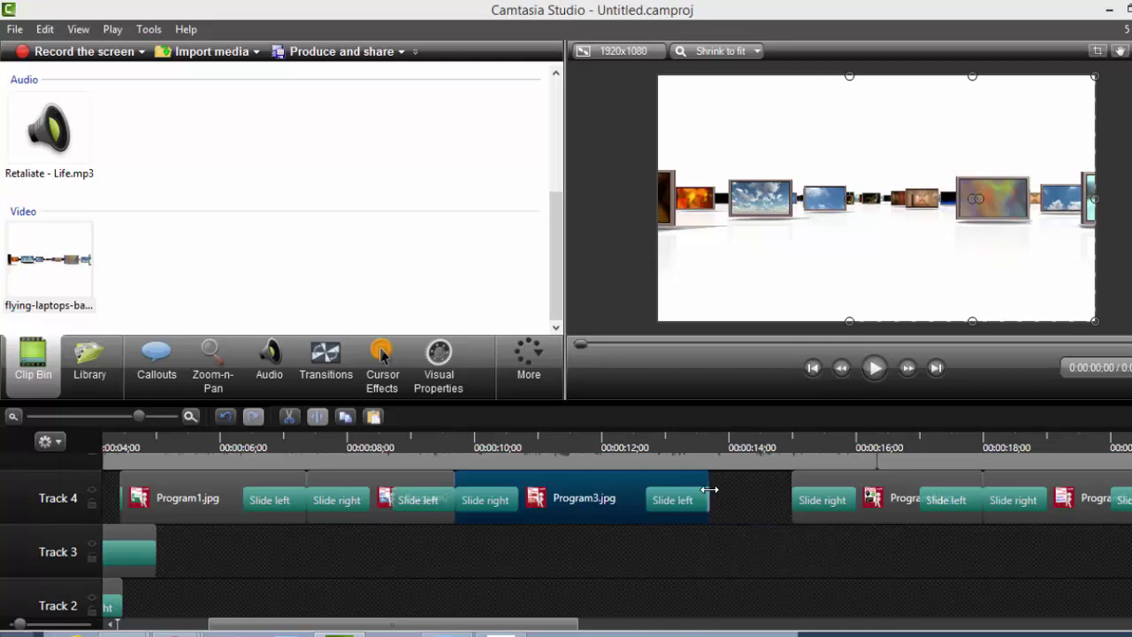
drag(624, 485, 694, 491)
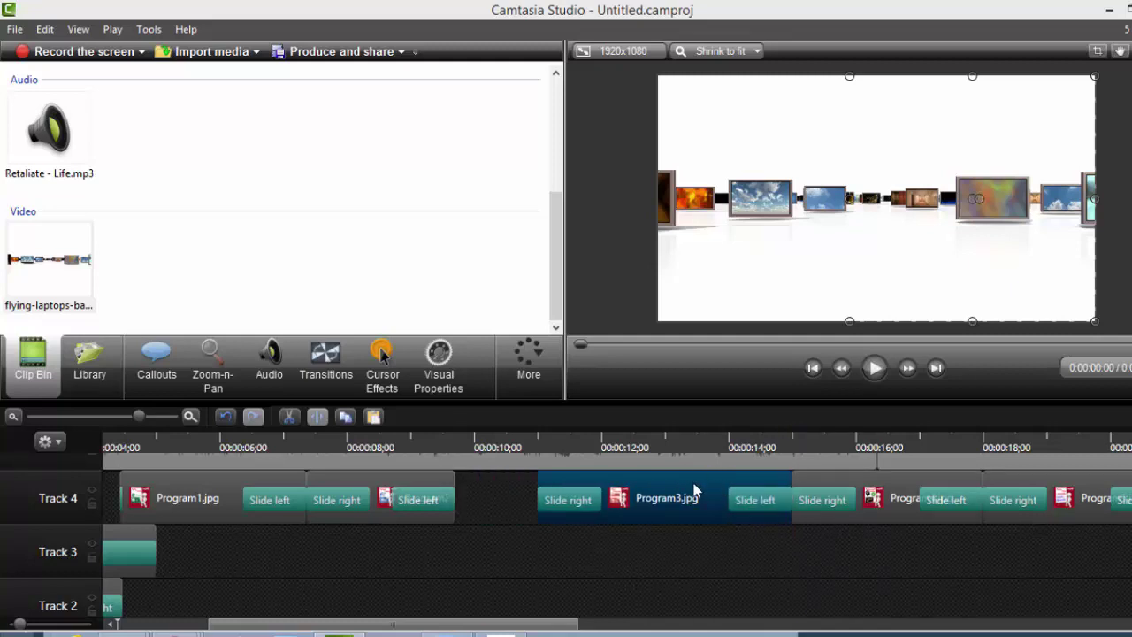
click(389, 492)
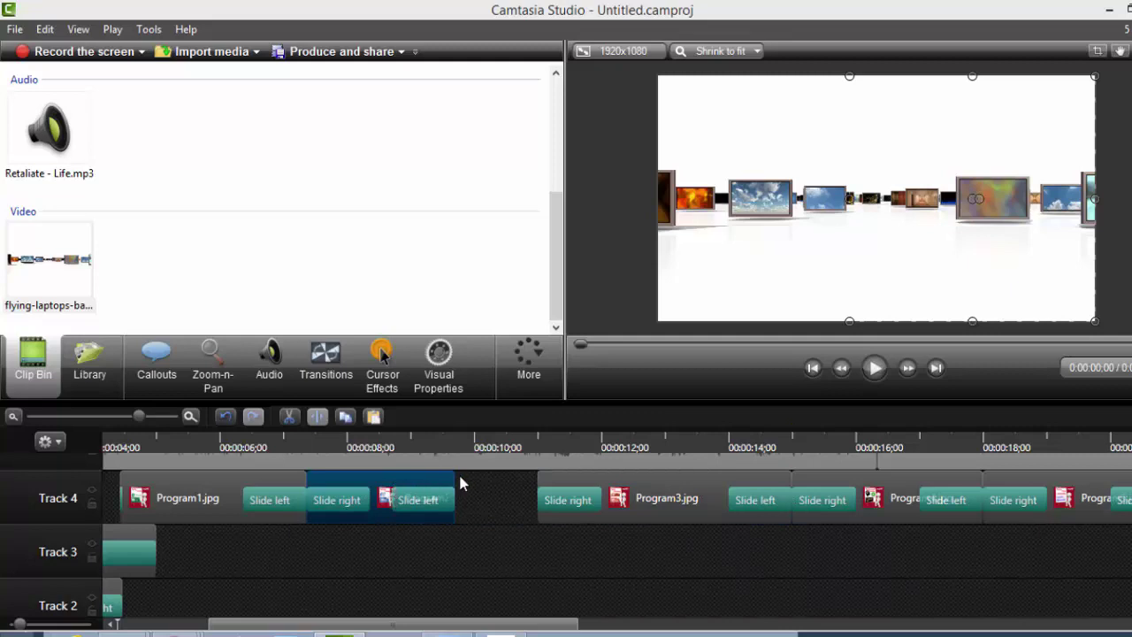
drag(455, 477, 548, 478)
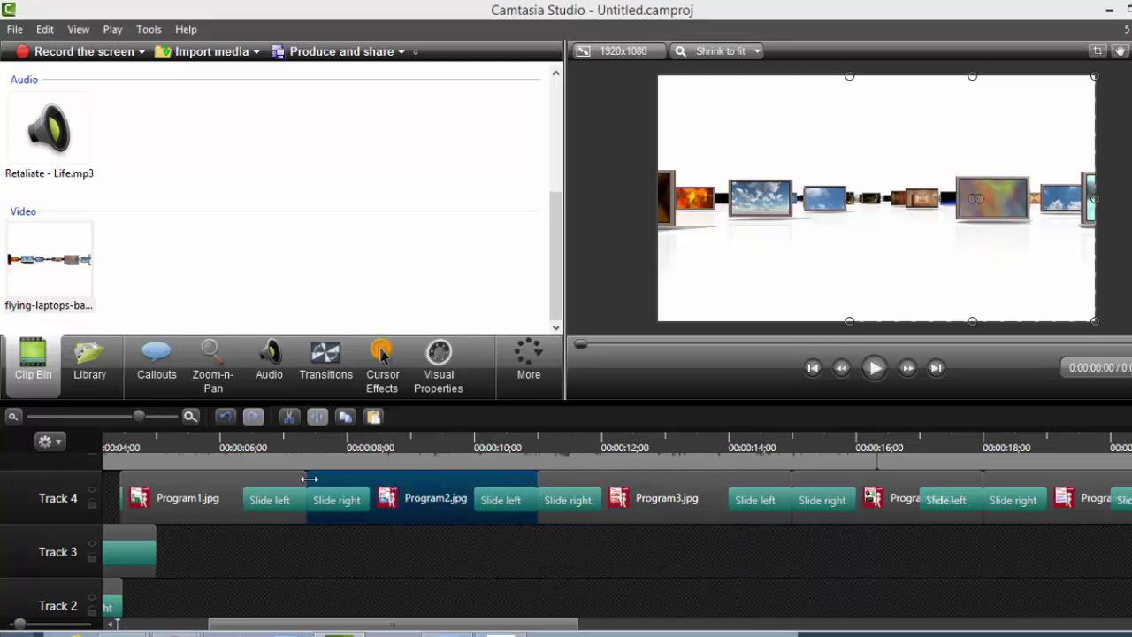
Move Program1.jpg earlier to start at about 3;14 and extend its end to meet Program2.jpg
drag(224, 483, 163, 482)
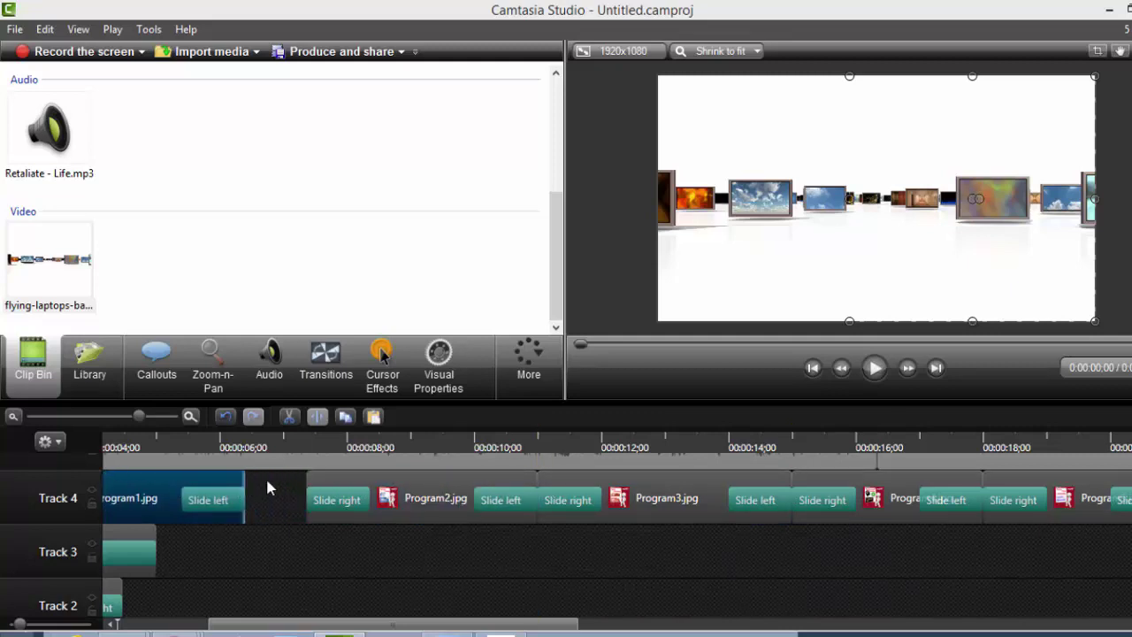
drag(247, 480, 295, 486)
click(311, 488)
click(226, 478)
drag(243, 477, 305, 483)
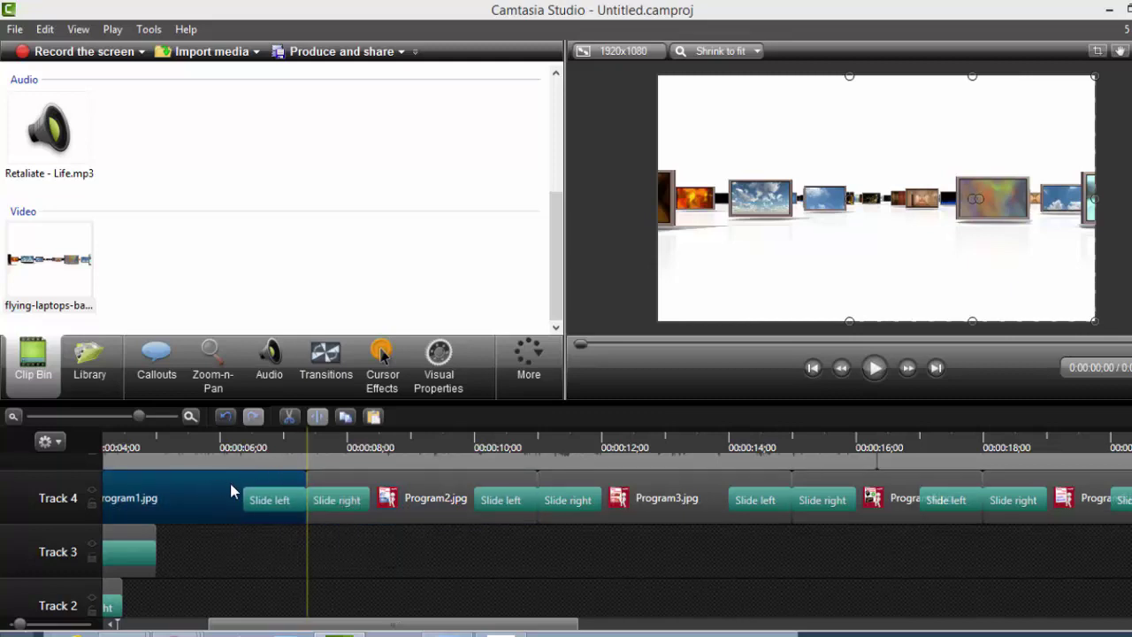
Return to the timeline start and preview the video through the end of the Program1.jpg clip
drag(315, 627, 79, 630)
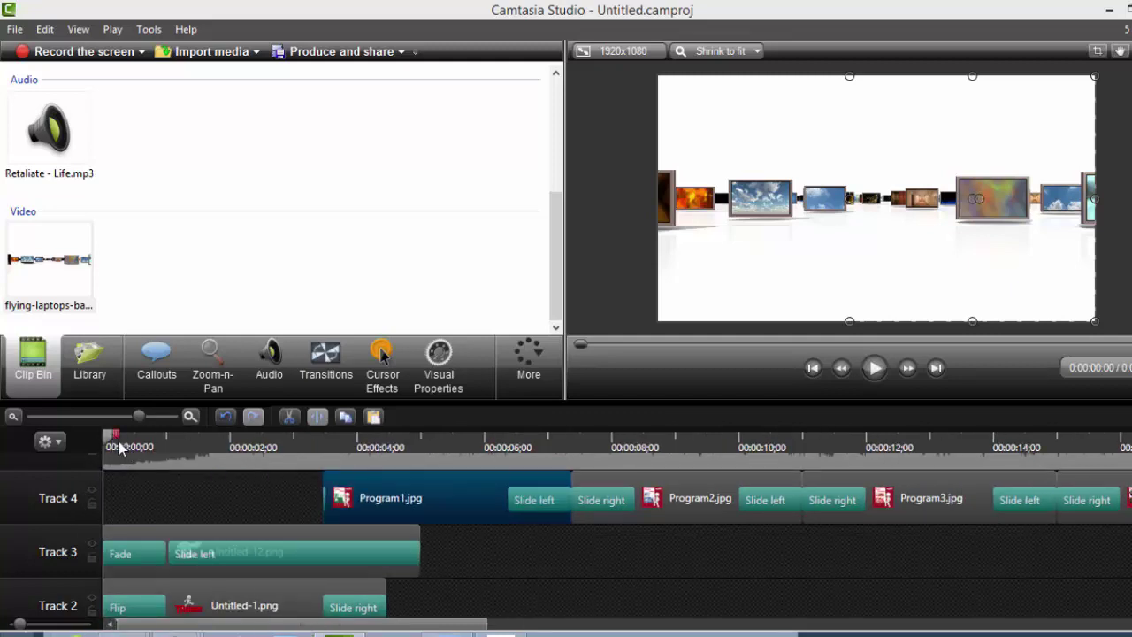
key(space)
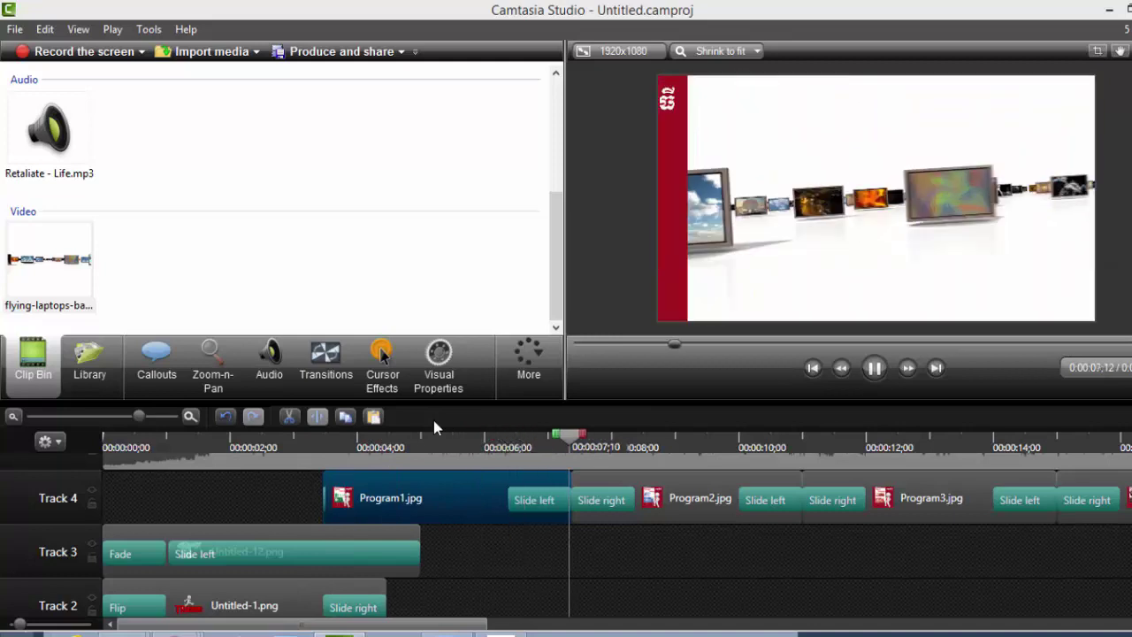
key(space)
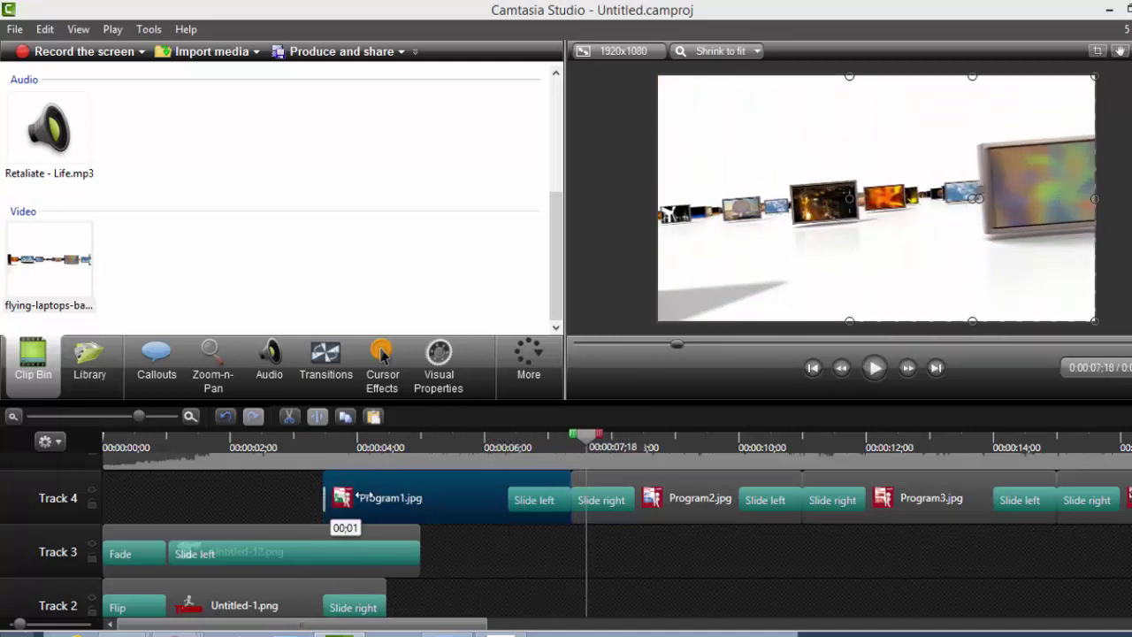
Try to apply the Wheel transition to the start of the Program1.jpg clip on Track 4
click(329, 371)
click(318, 117)
click(422, 225)
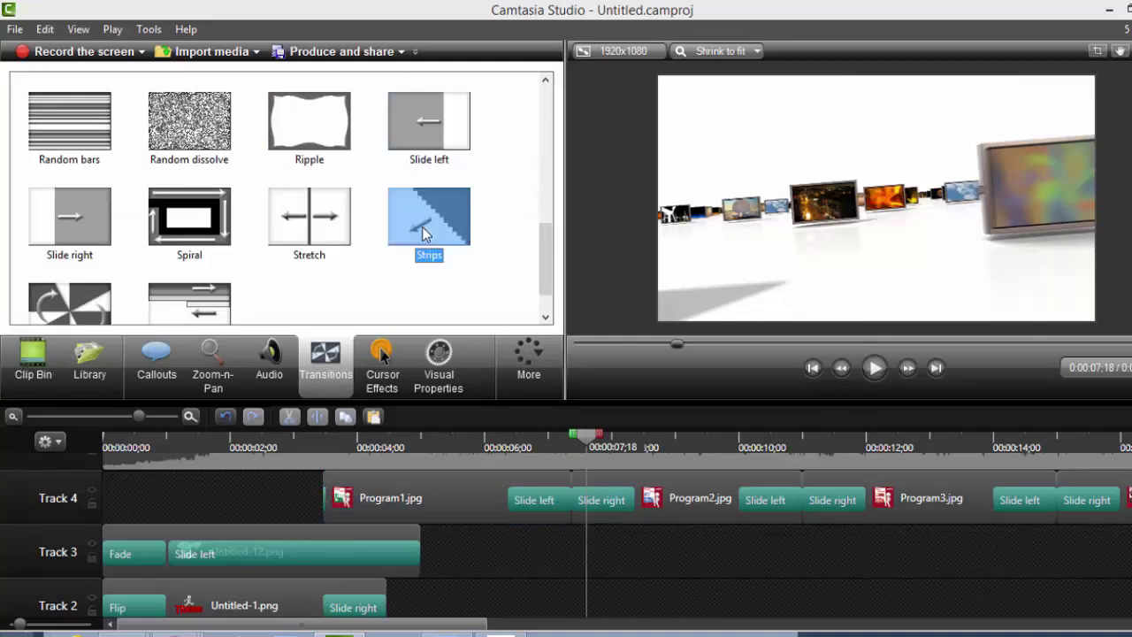
scroll(263, 244, down, 1)
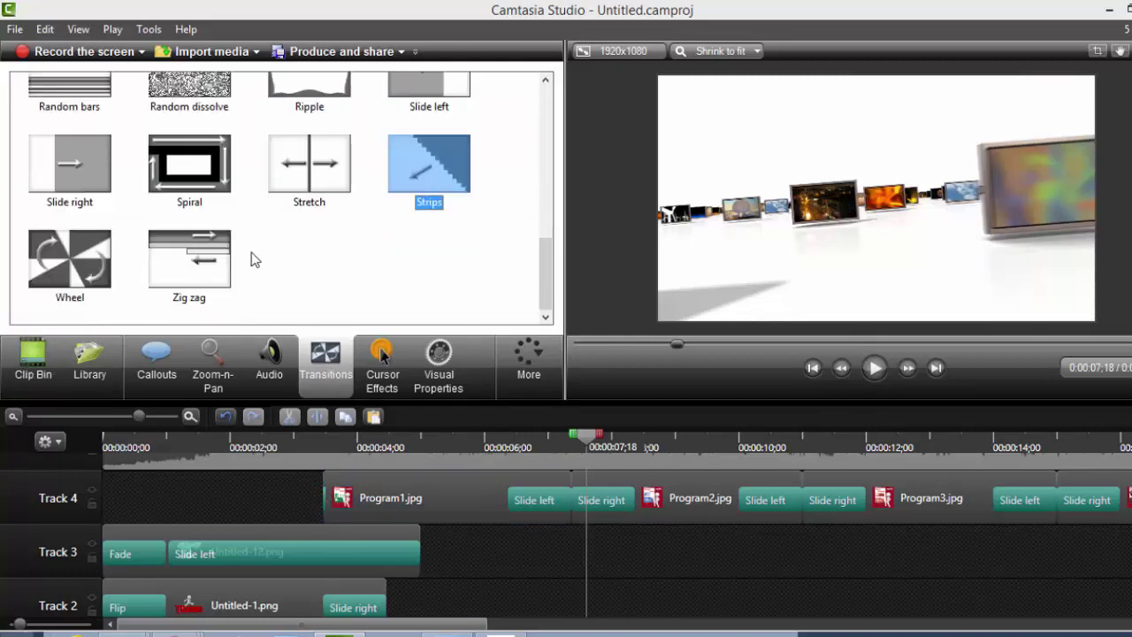
drag(104, 277, 317, 496)
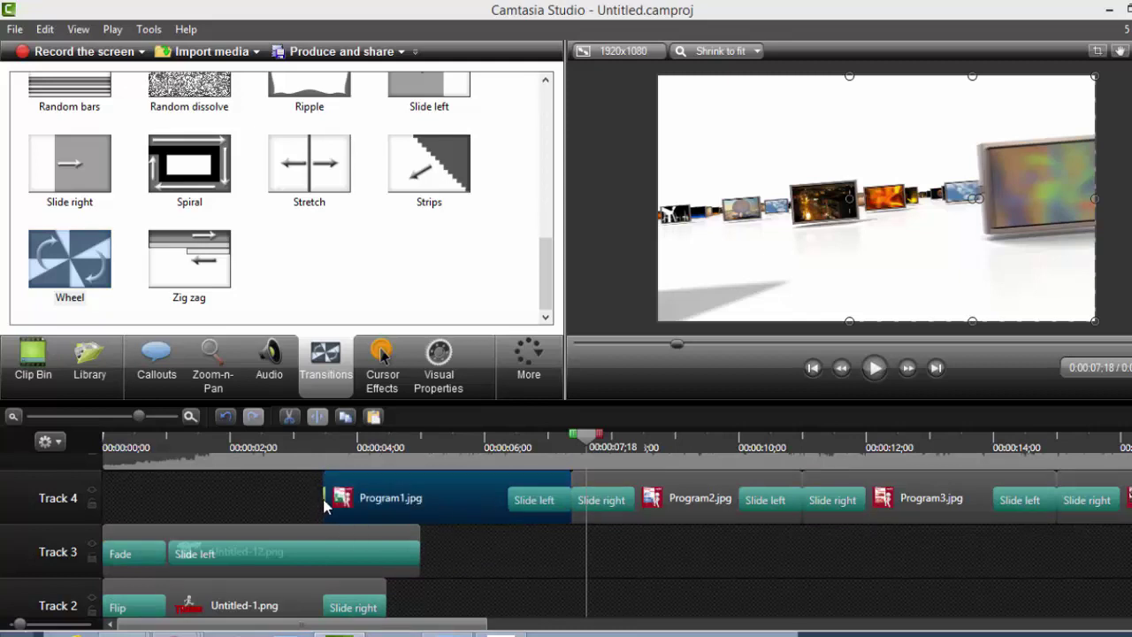
Delete the very short transition at the start of the Program1.jpg clip
right_click(323, 502)
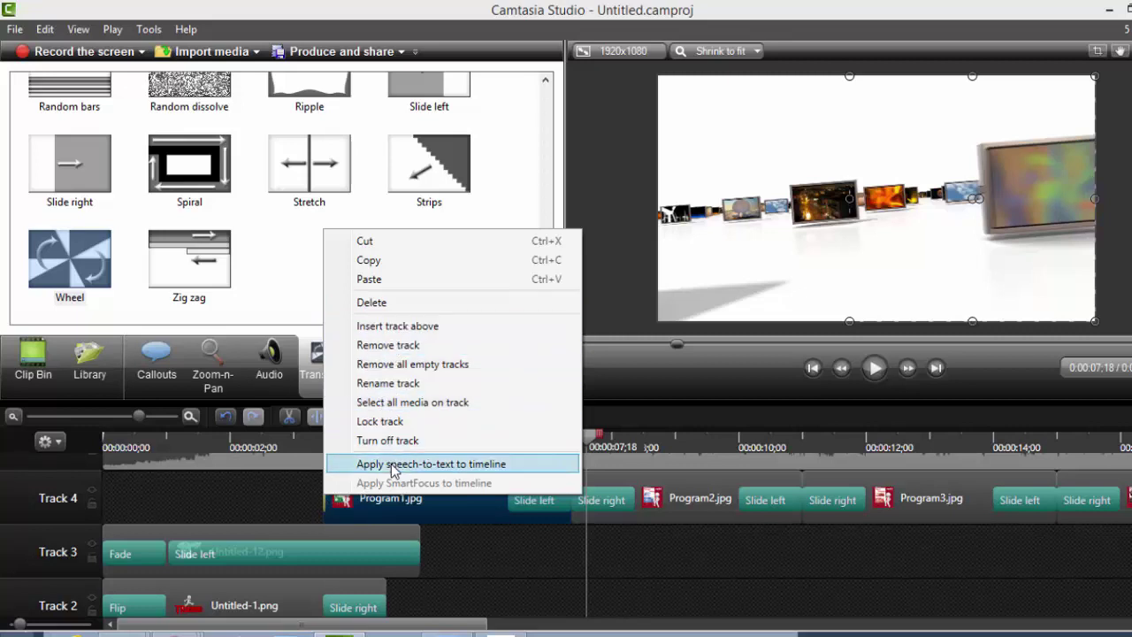
click(424, 505)
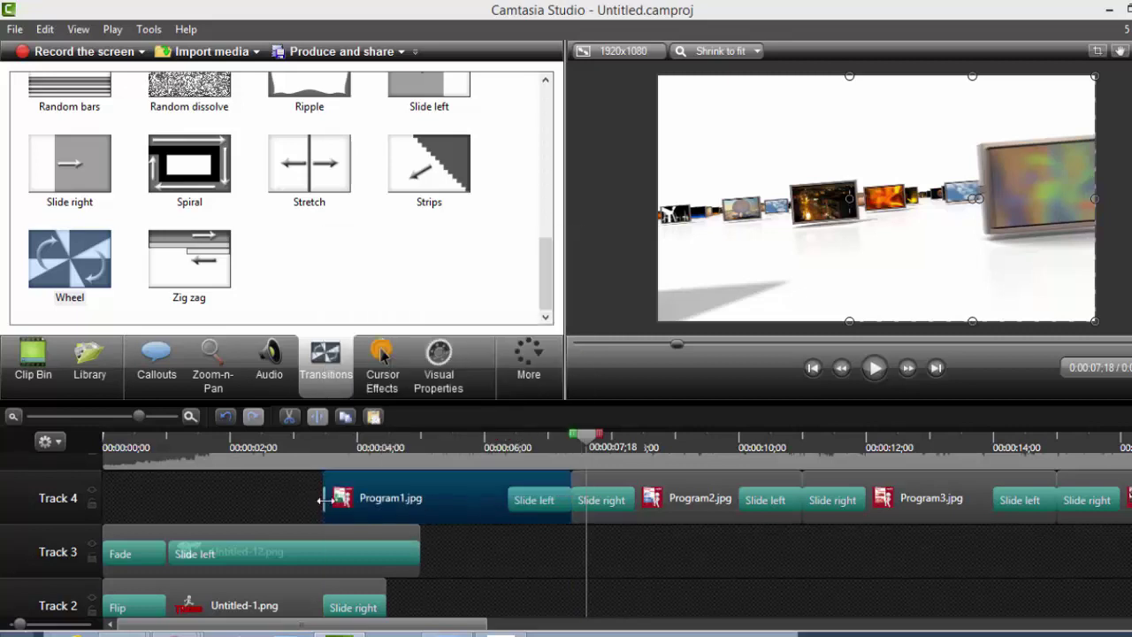
click(323, 498)
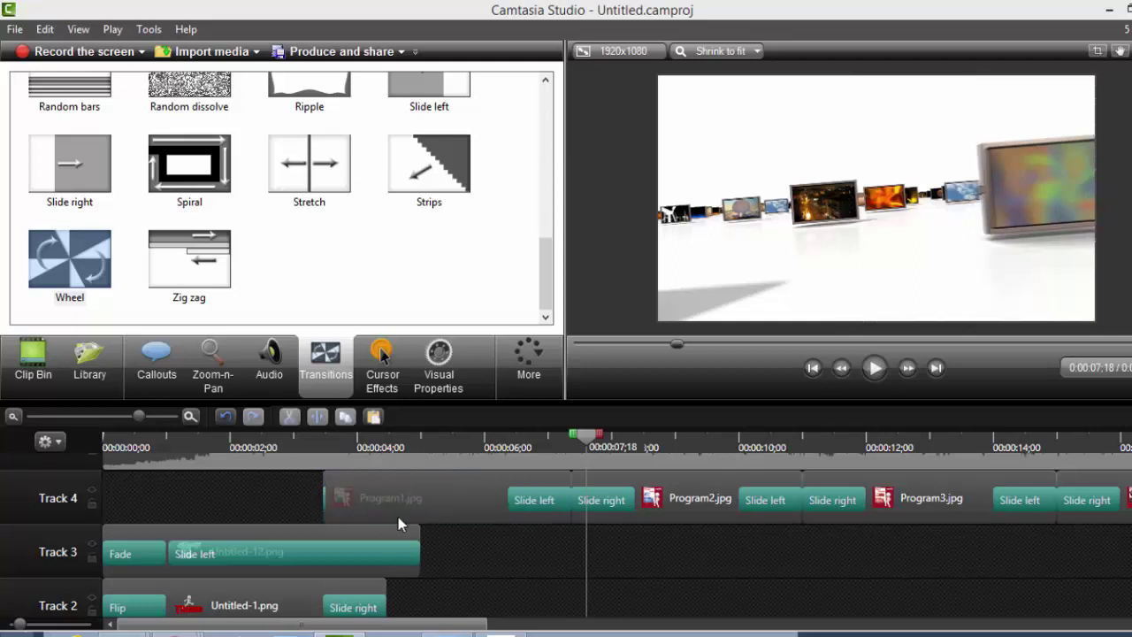
scroll(402, 513, up, 4)
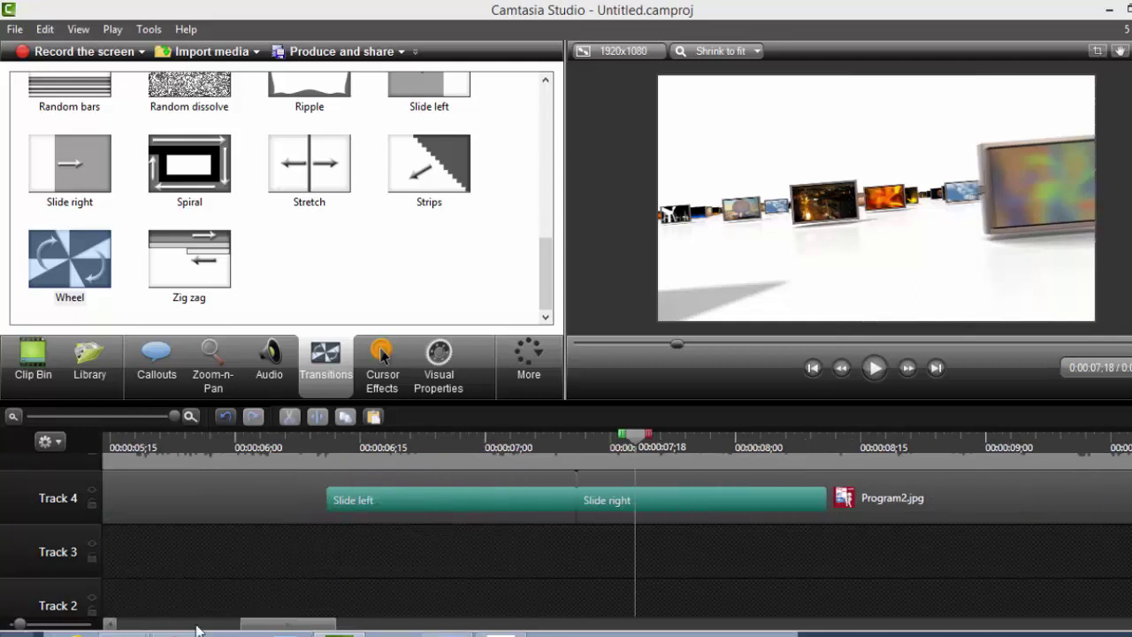
drag(196, 626, 22, 625)
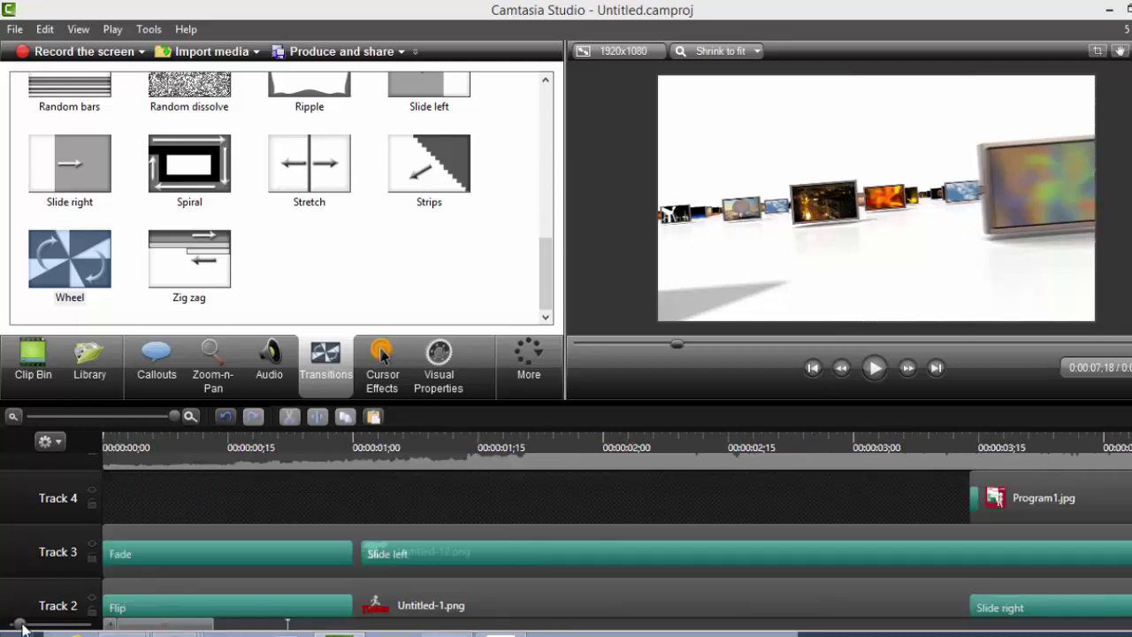
click(976, 502)
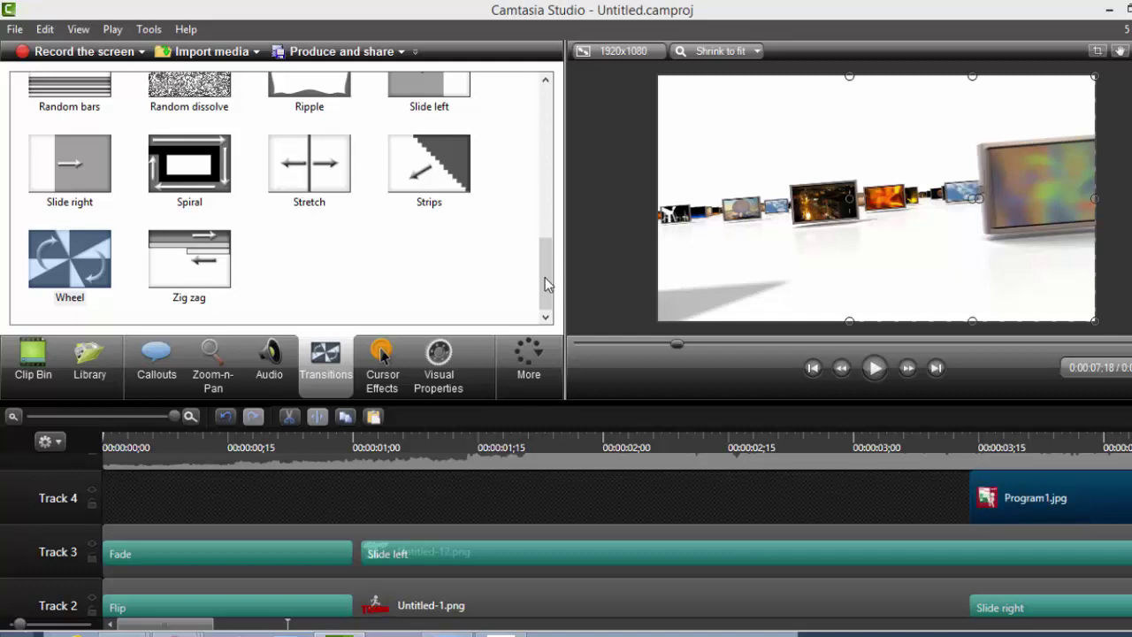
Apply the Flip transition to the start of the Program1.jpg clip on Track 4
drag(545, 277, 548, 160)
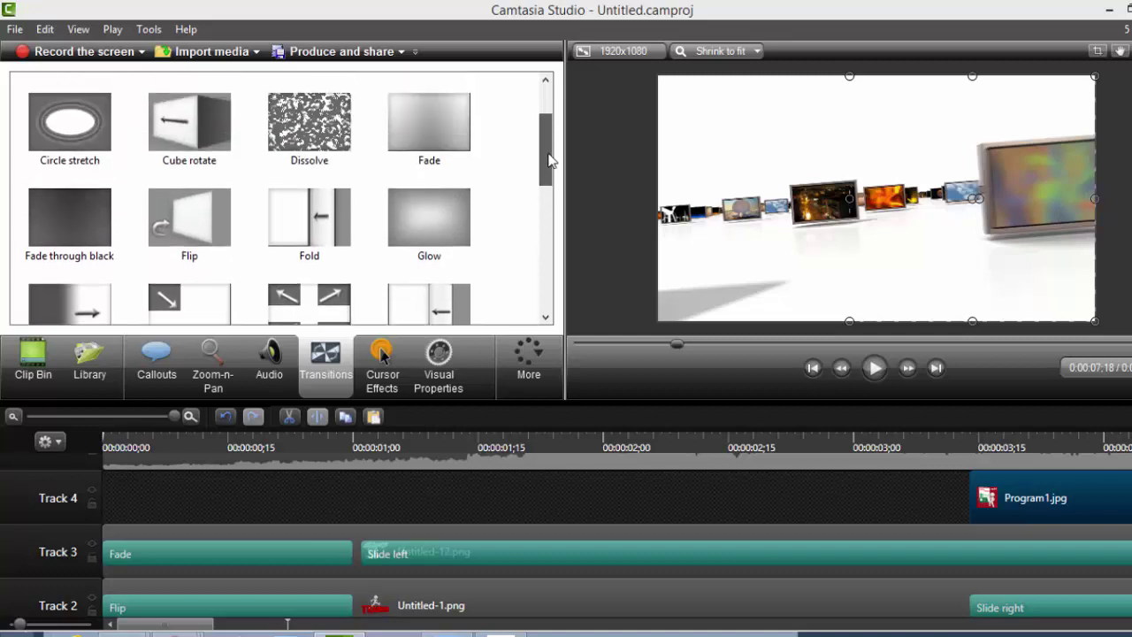
drag(189, 217, 984, 501)
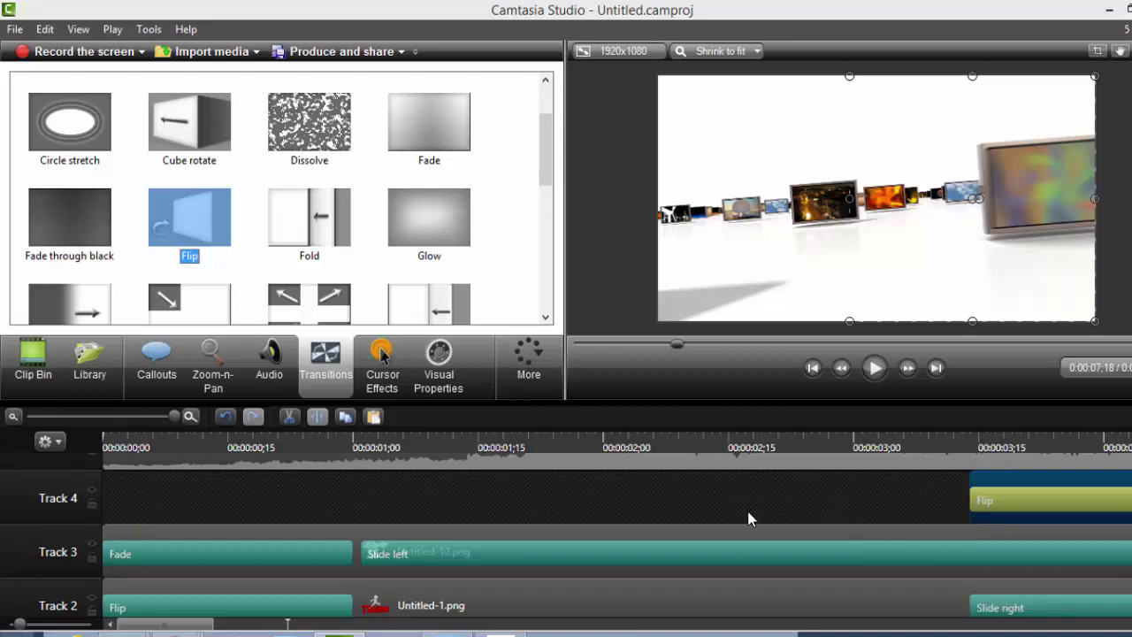
scroll(748, 518, down, 4)
scroll(851, 495, down, 5)
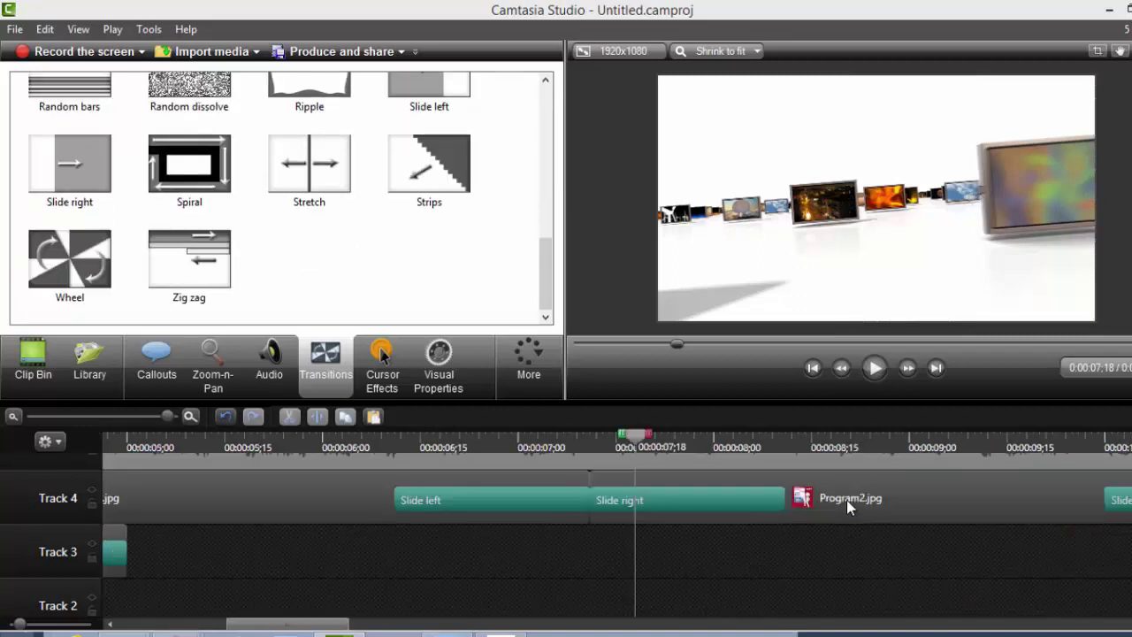
scroll(474, 536, up, 2)
click(458, 581)
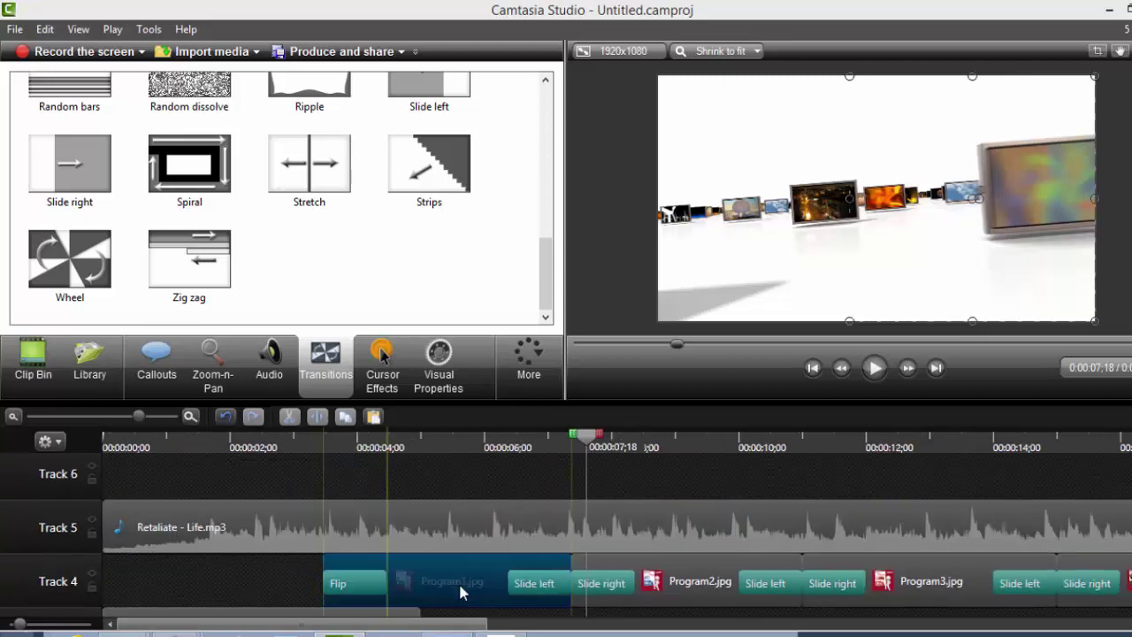
Preview the video from just before Program1.jpg through the end of the music on Track 5
scroll(461, 573, down, 1)
scroll(461, 573, down, 1)
drag(459, 449, 259, 490)
key(space)
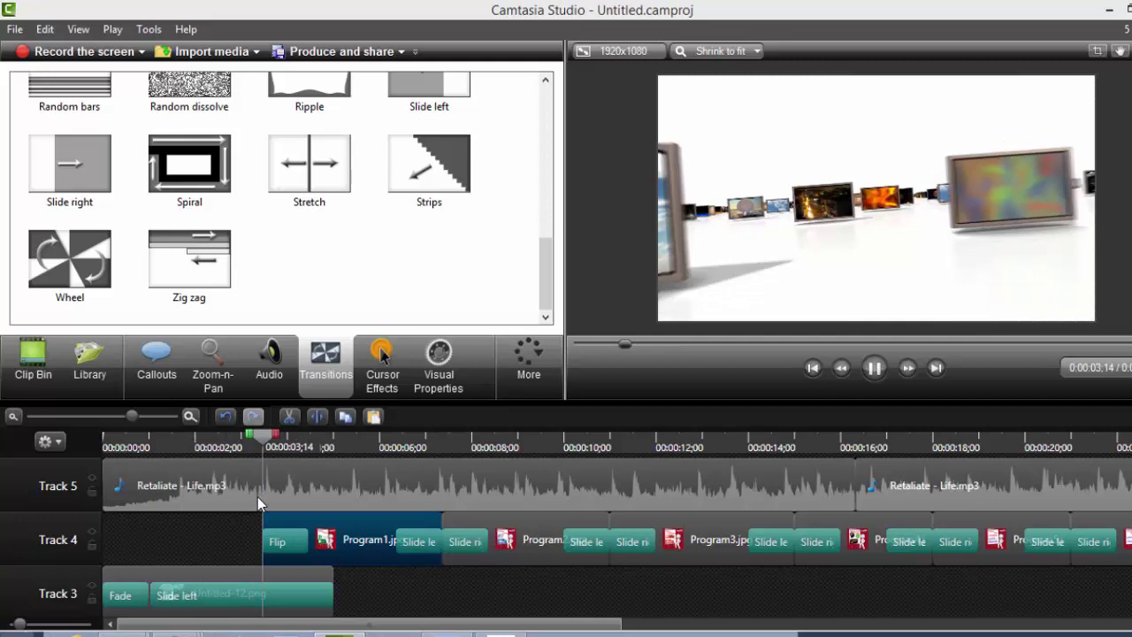
key(space)
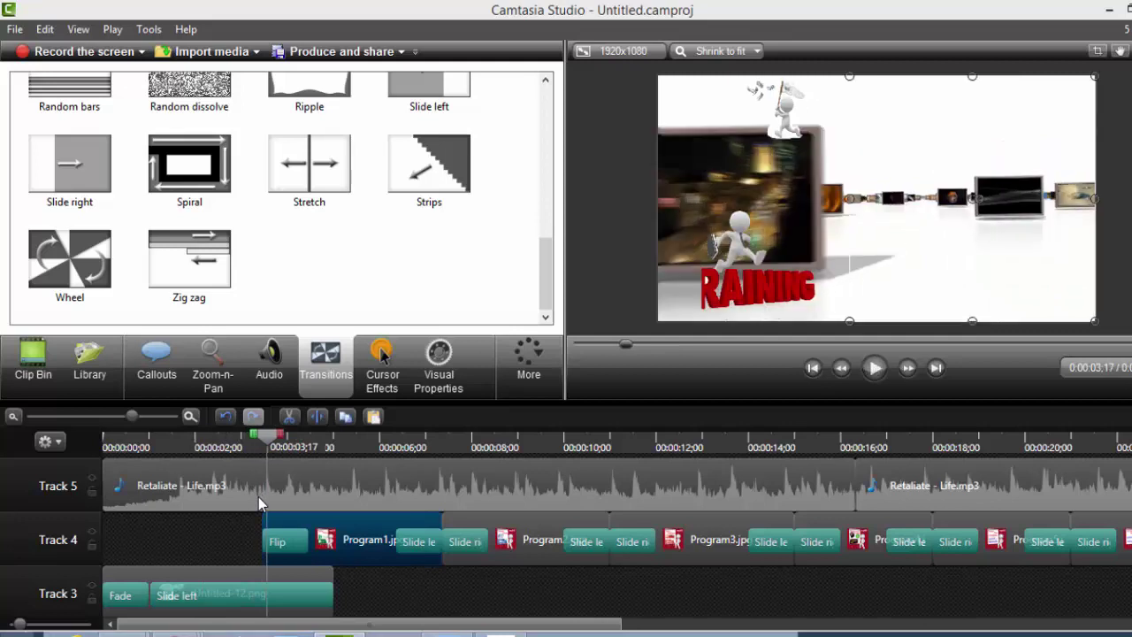
key(space)
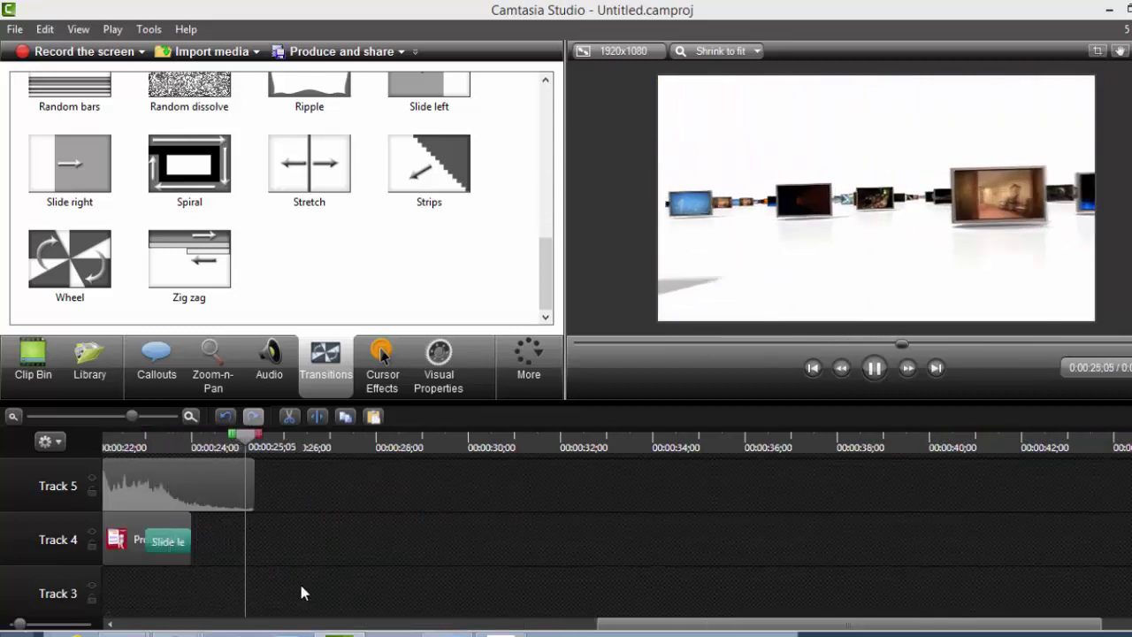
Check the whole timeline down to the background on Track 1 and preview the video from 12;00
drag(671, 627, 434, 613)
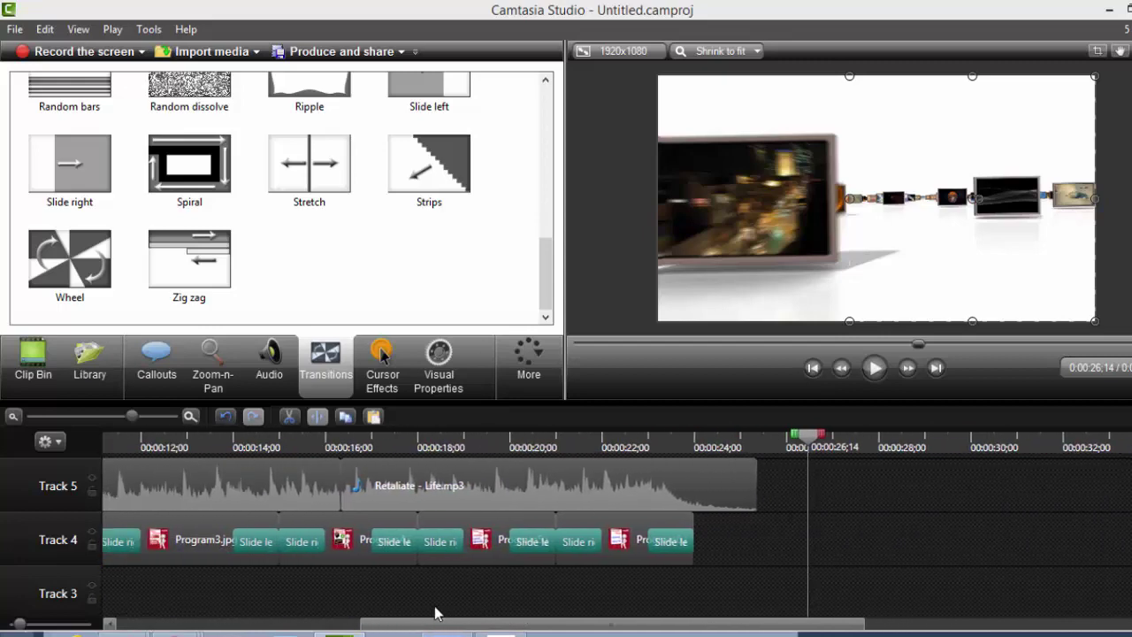
scroll(440, 612, down, 2)
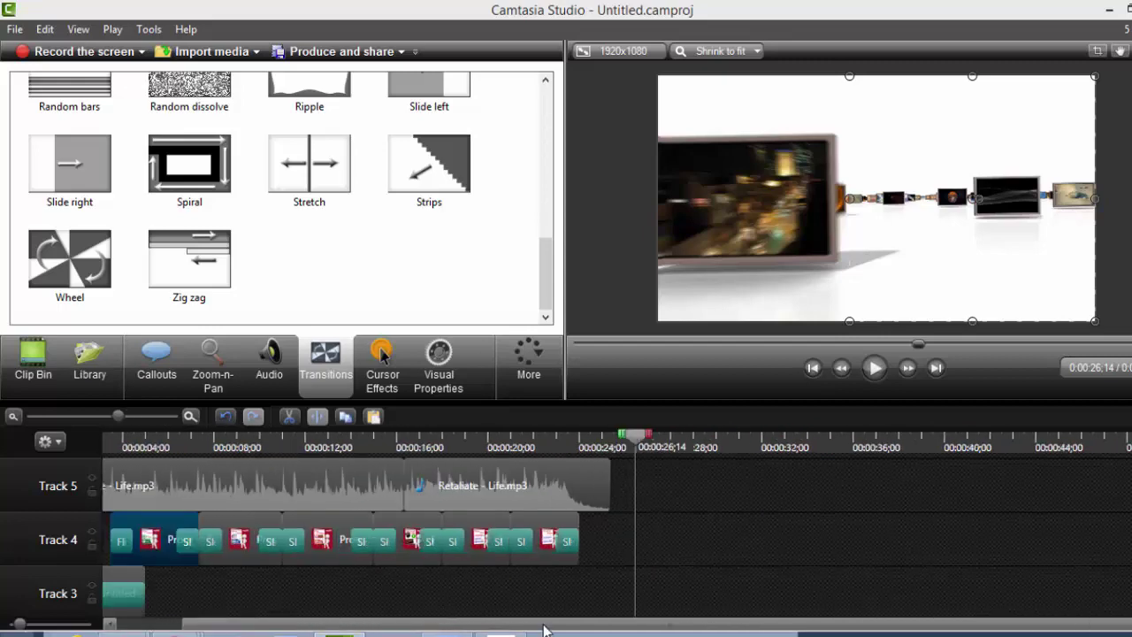
drag(544, 629, 267, 630)
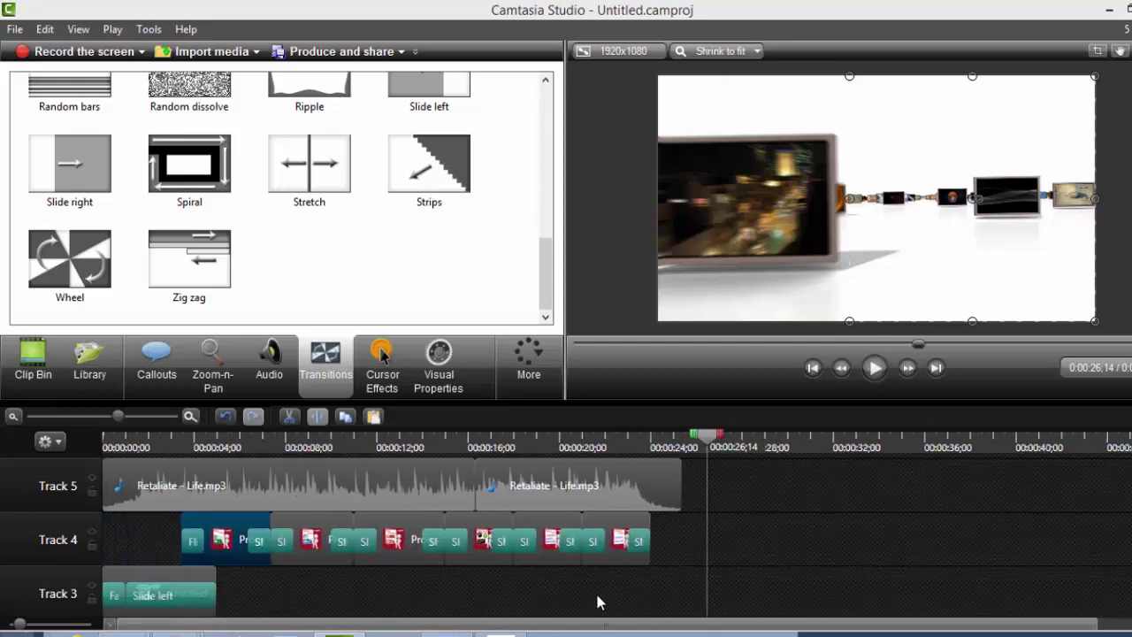
scroll(707, 619, down, 2)
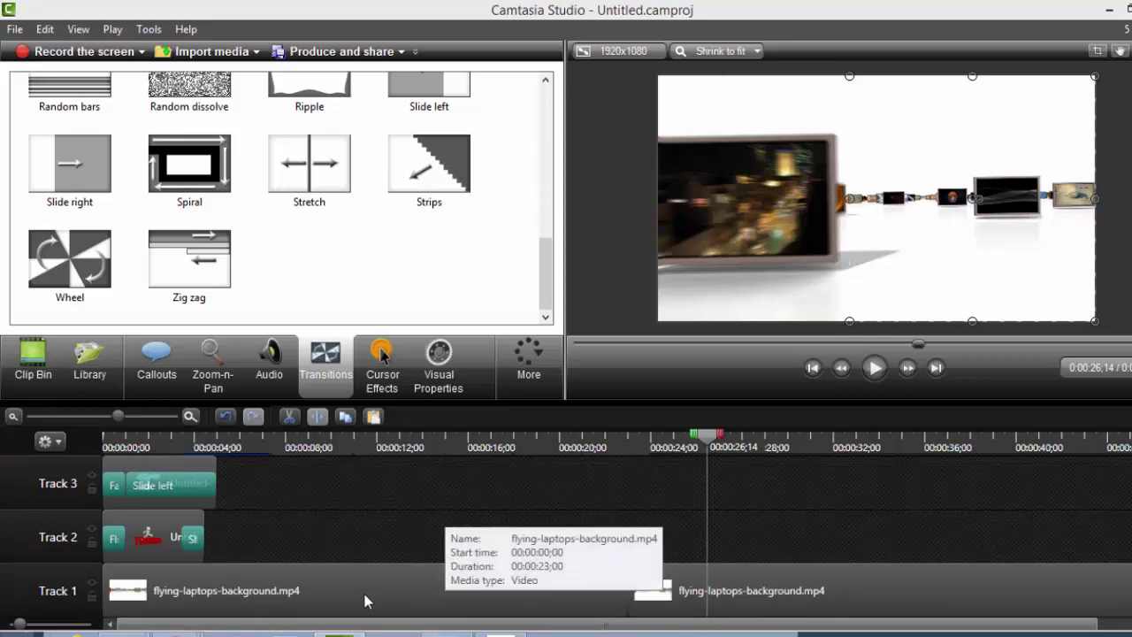
drag(707, 435, 371, 449)
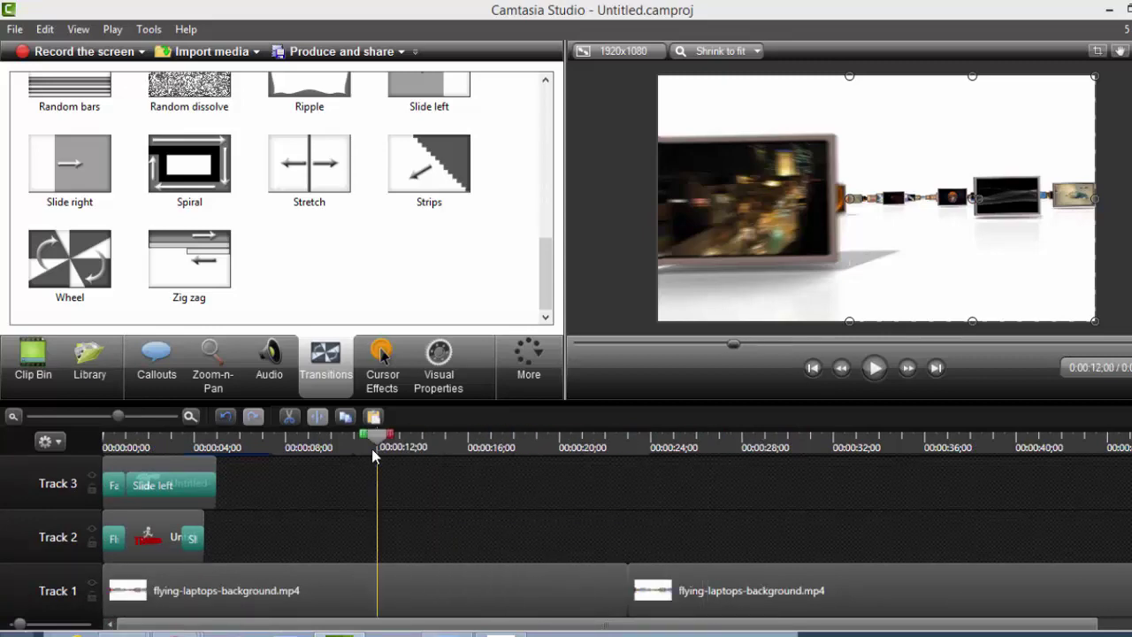
key(space)
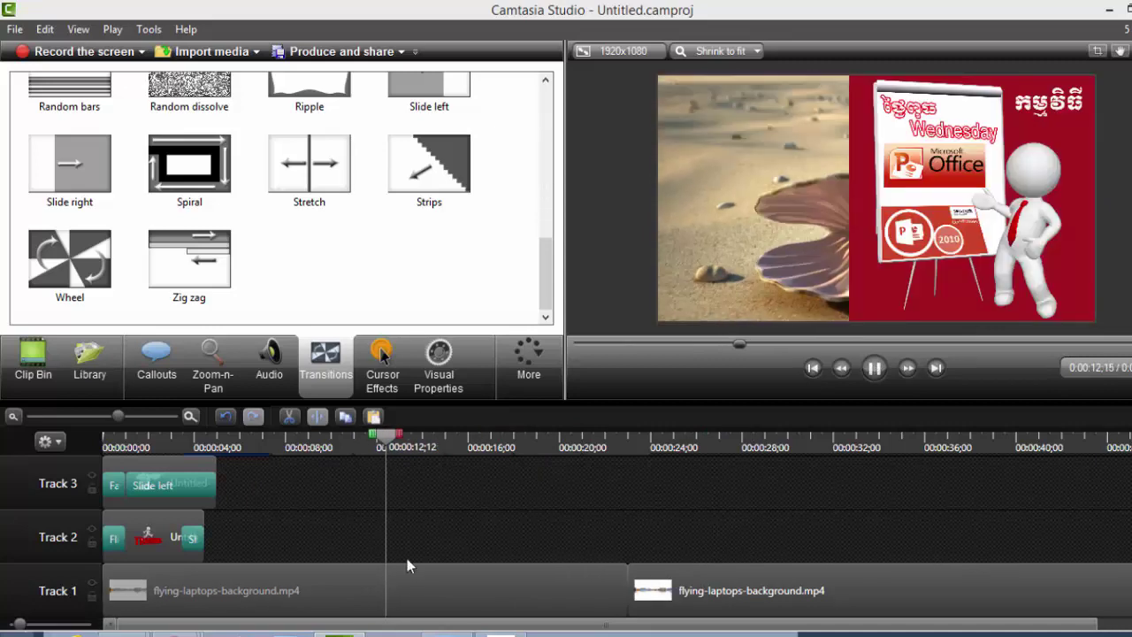
Find where the laptop shows the shell in full and split the first flying-laptops-background.mp4 clip on Track 1 at 11;10
key(space)
drag(429, 449, 482, 466)
drag(491, 440, 377, 447)
key(space)
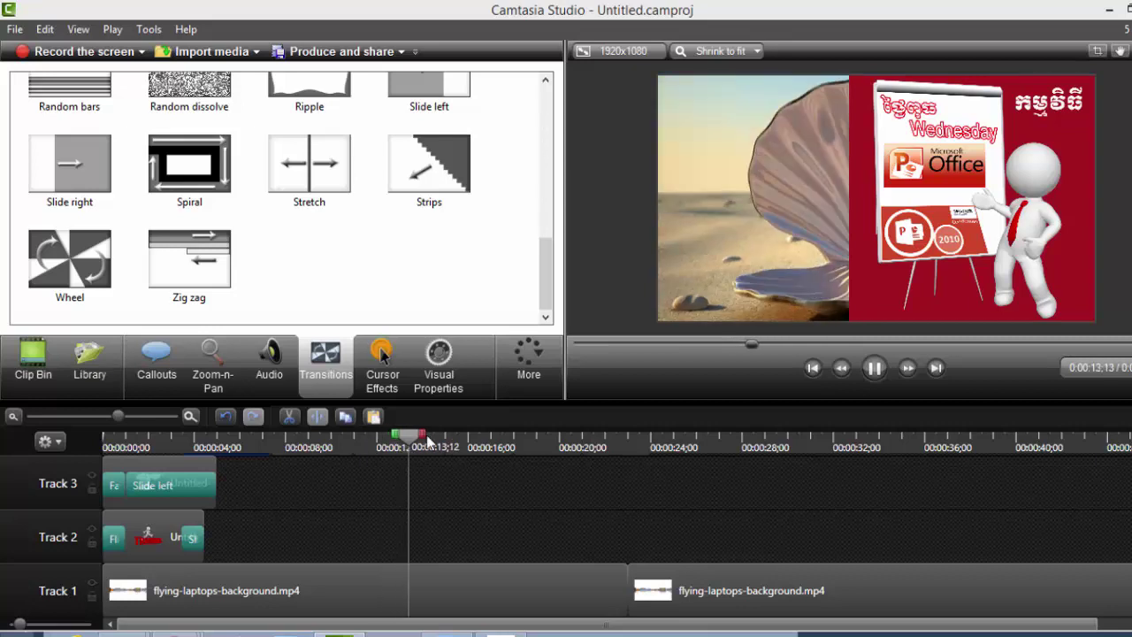
key(space)
drag(413, 437, 334, 448)
key(space)
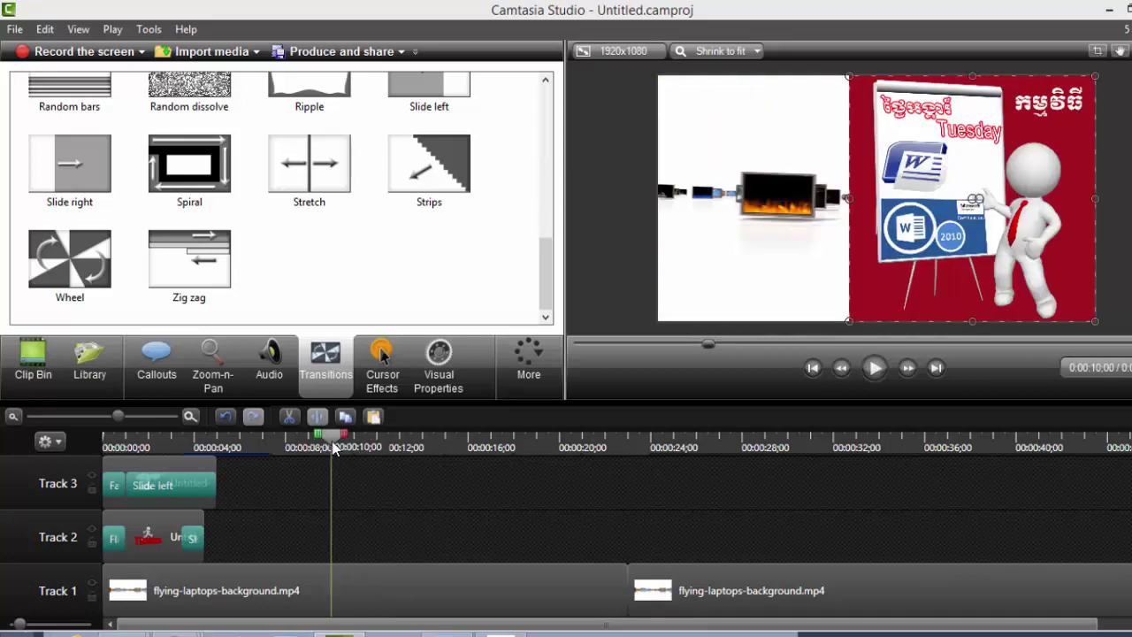
key(space)
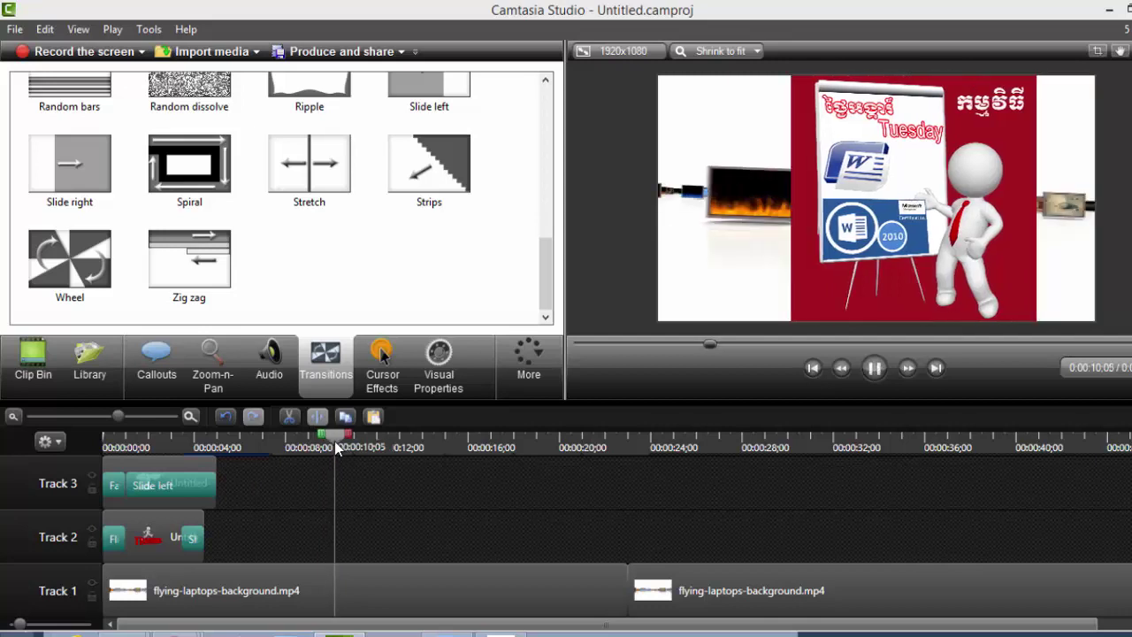
key(space)
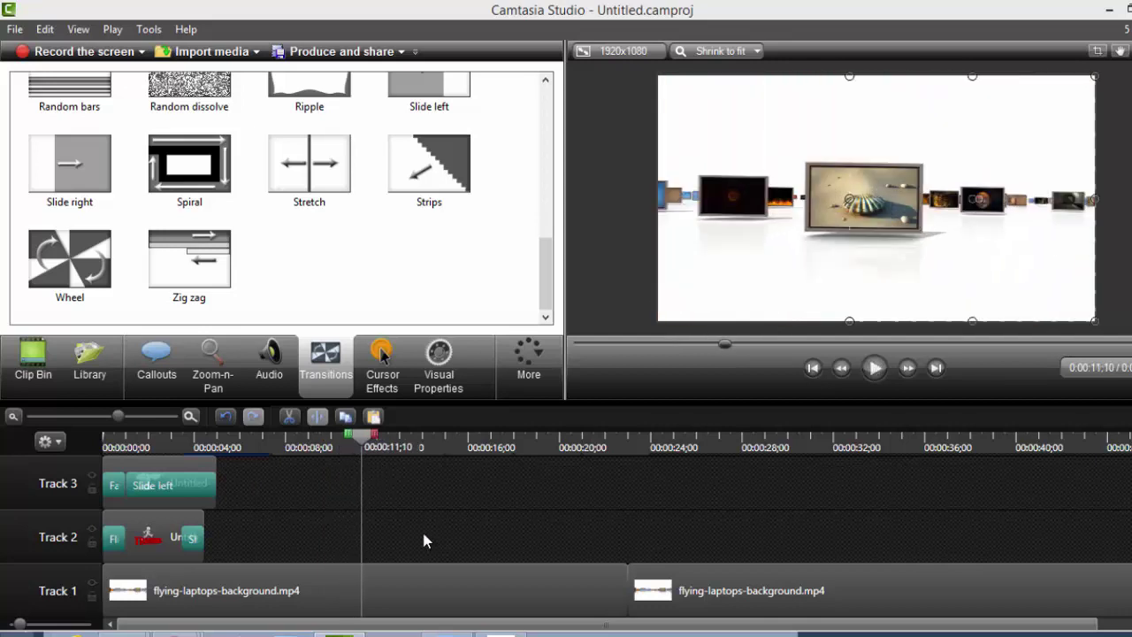
click(463, 570)
click(316, 416)
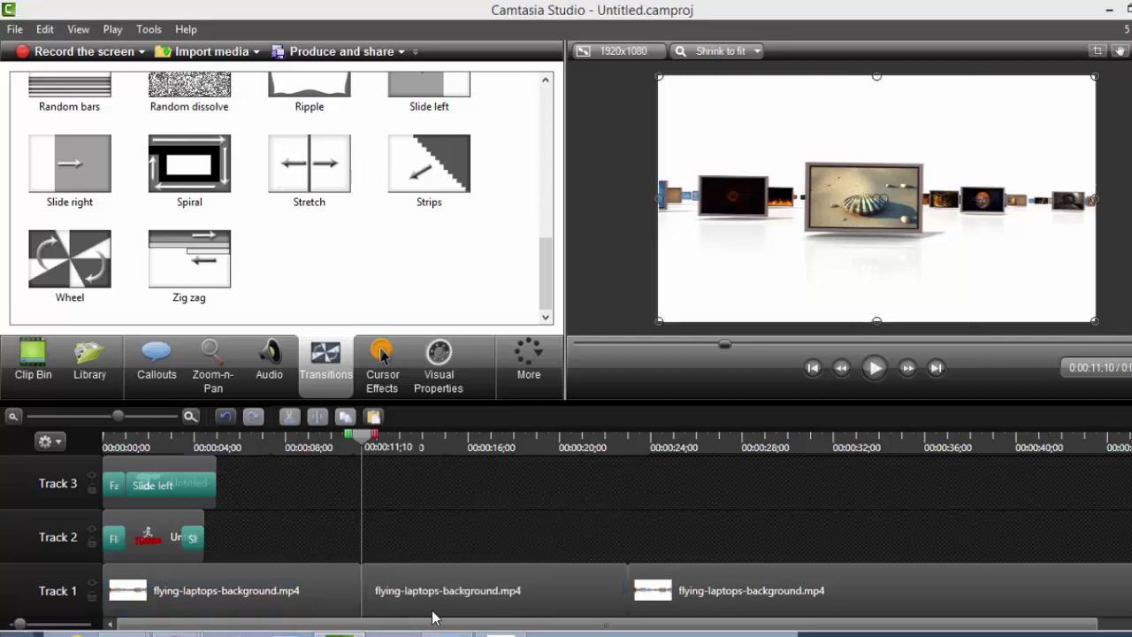
Delete the split-off part after 11;10 and move the following flying-laptops-background.mp4 clip against the first one
click(466, 600)
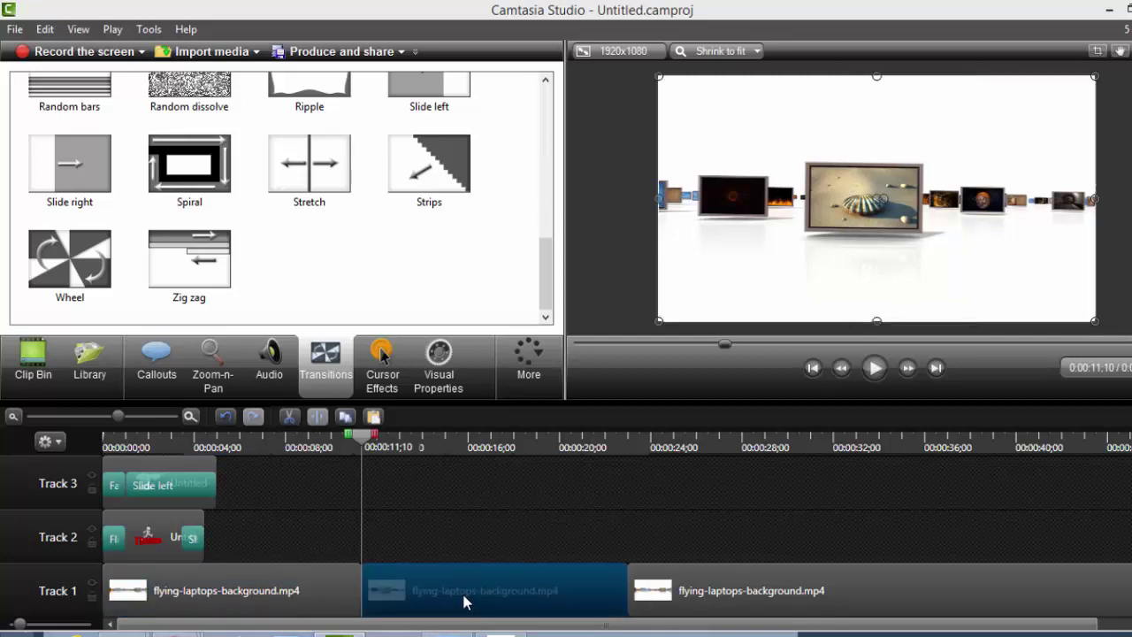
key(Delete)
drag(630, 591, 315, 598)
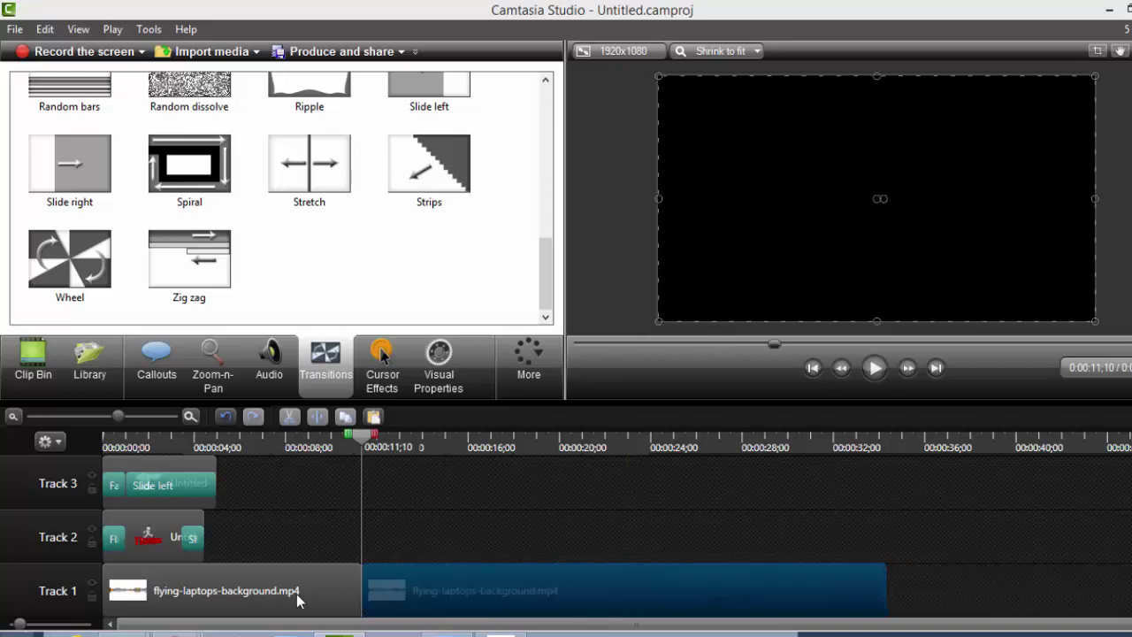
Preview the video across the join of the two background clips and check the background around 25;11 to 27;03
drag(364, 438, 348, 486)
key(space)
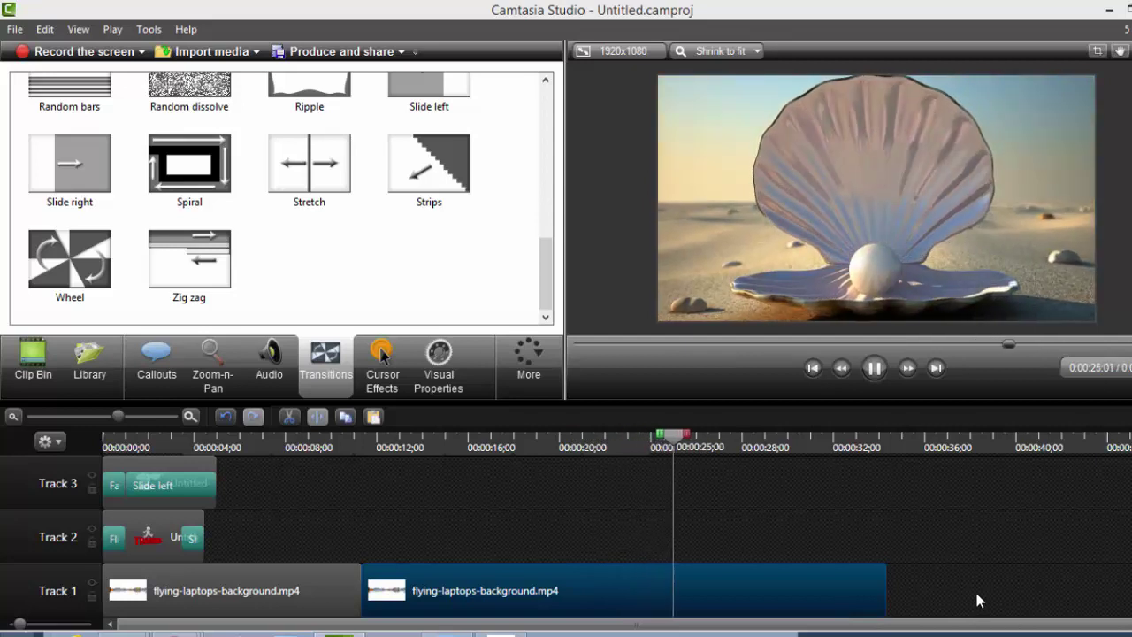
key(space)
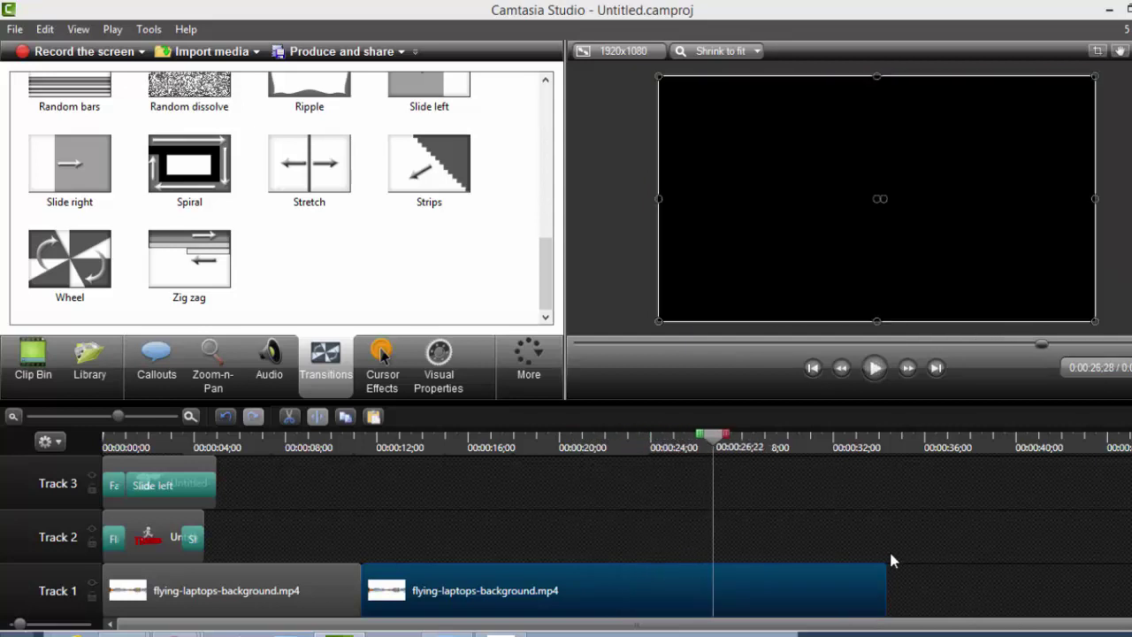
drag(723, 443, 710, 444)
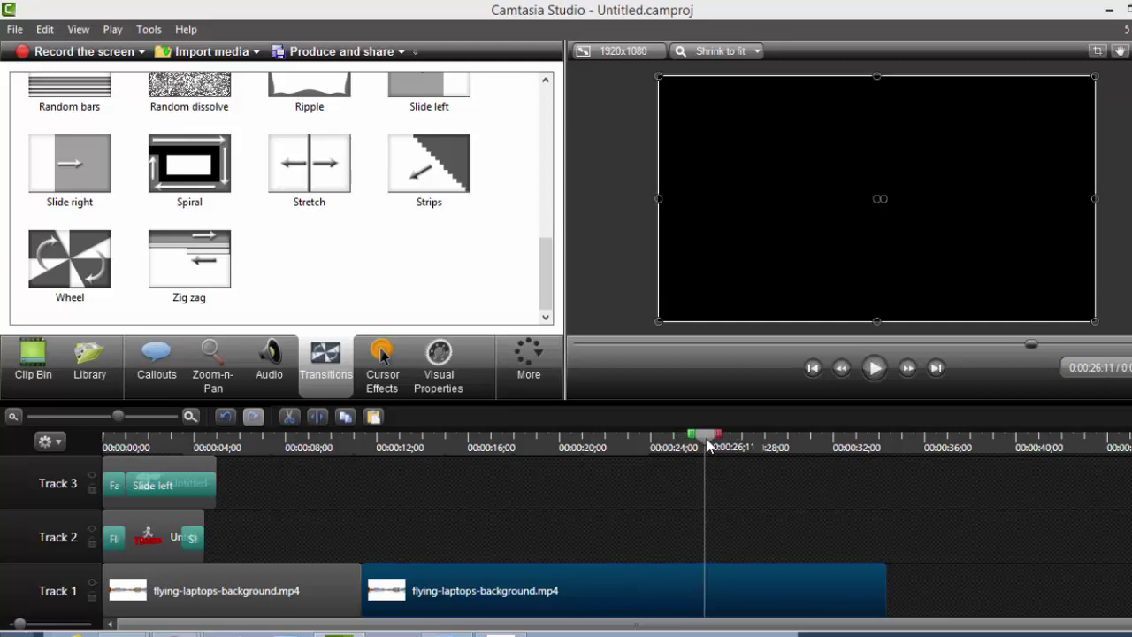
key(space)
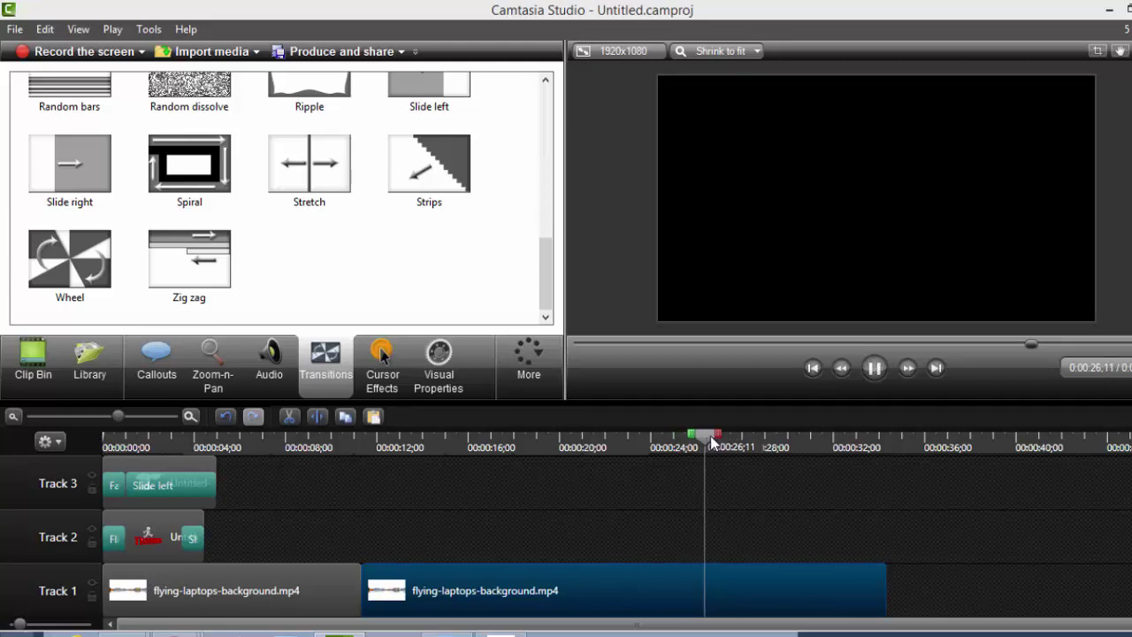
key(space)
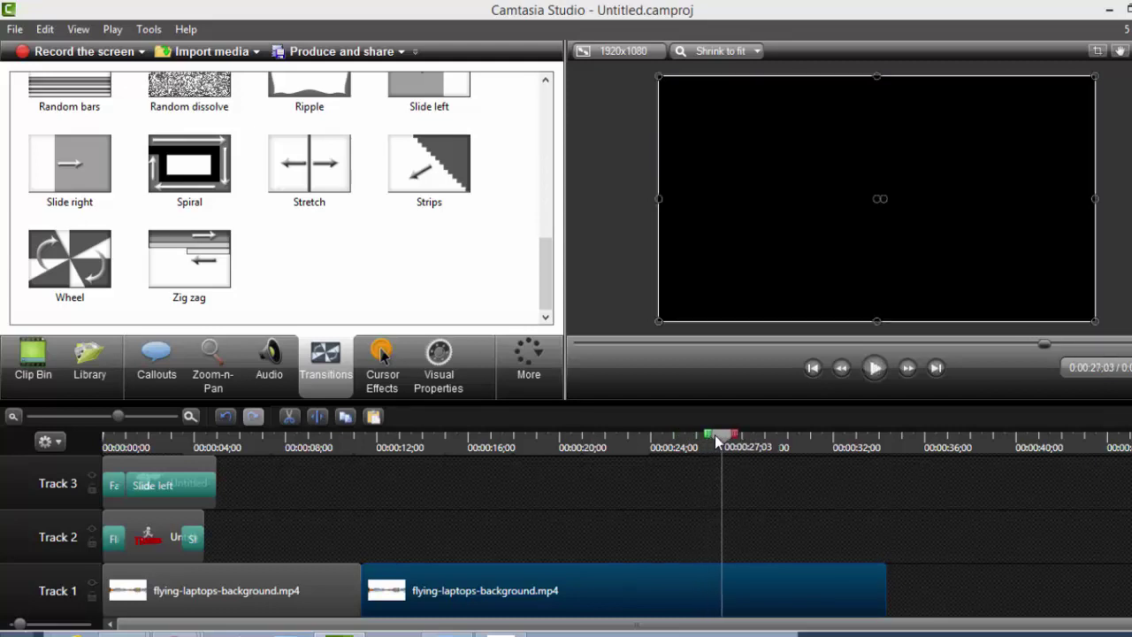
drag(714, 435, 681, 440)
key(space)
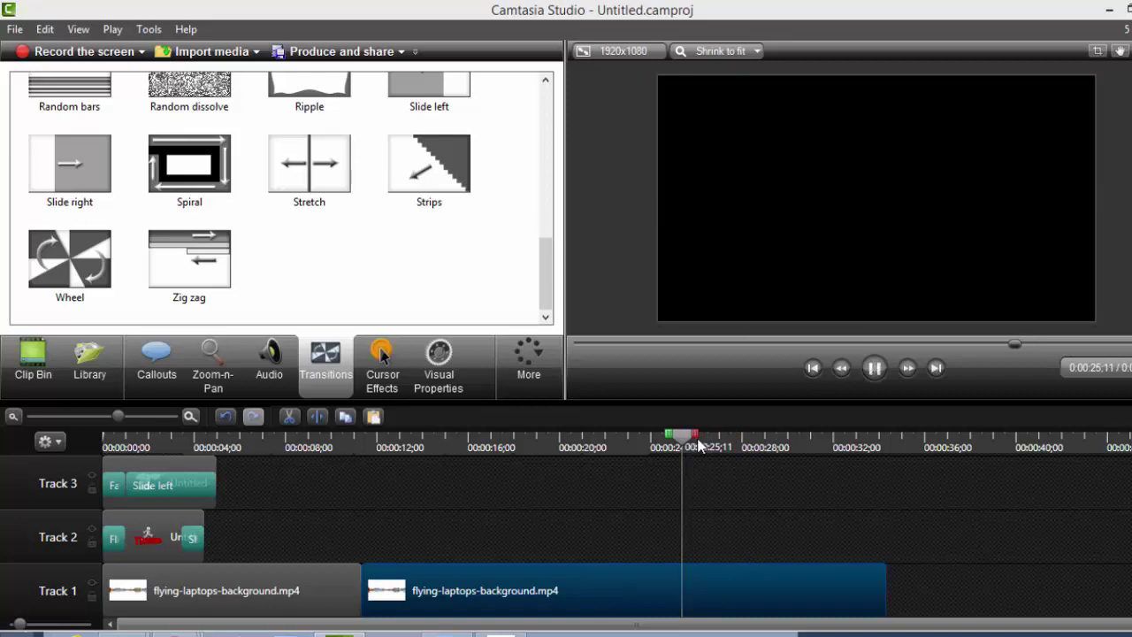
key(space)
Preview around the closing Weekend picture and split the second flying-laptops-background.mp4 clip on Track 1 at 23;01
drag(682, 437, 649, 441)
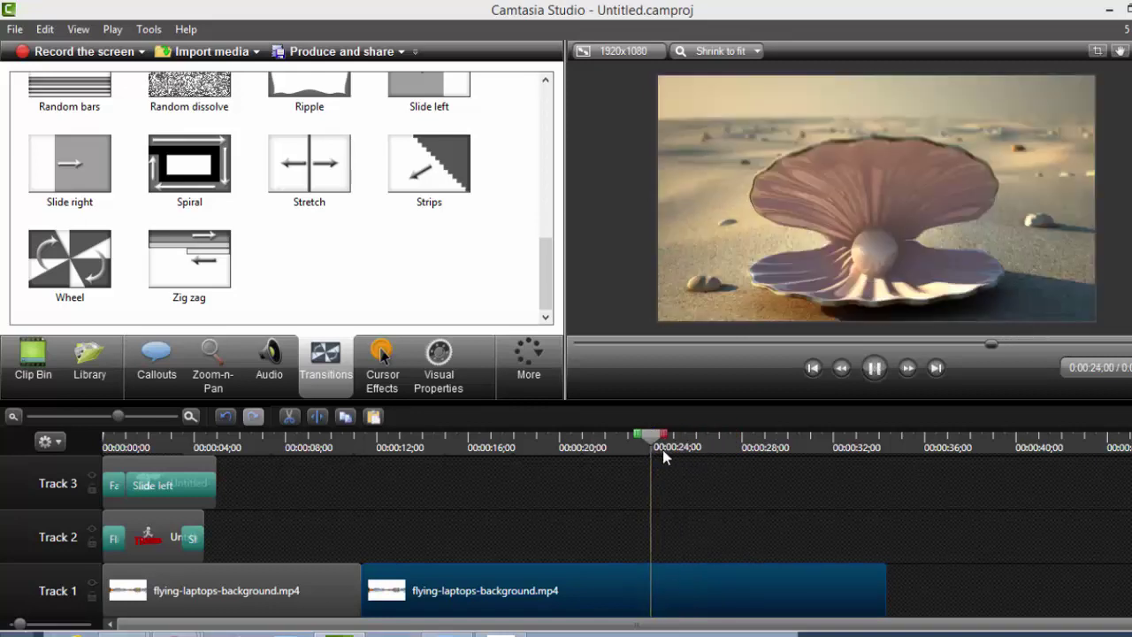
click(648, 450)
drag(650, 448, 608, 448)
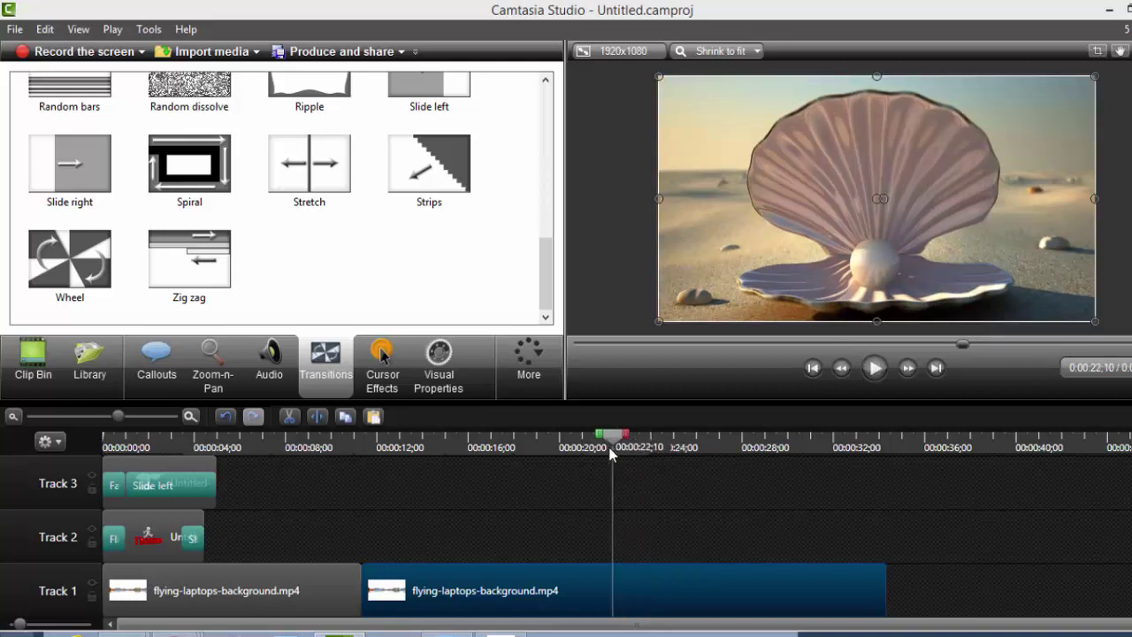
key(space)
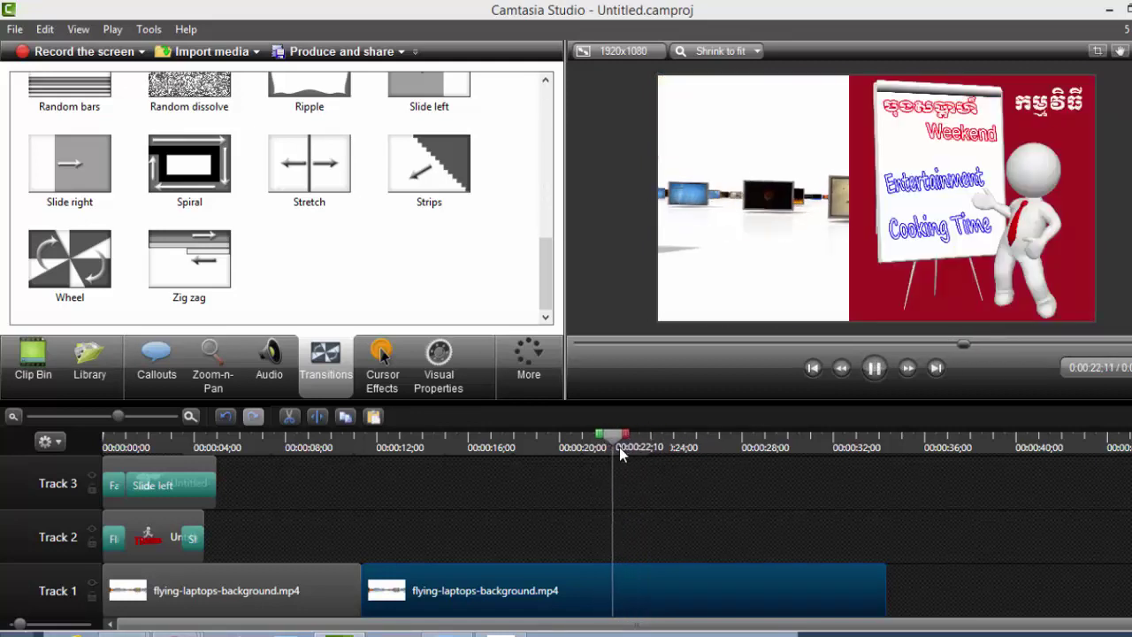
key(space)
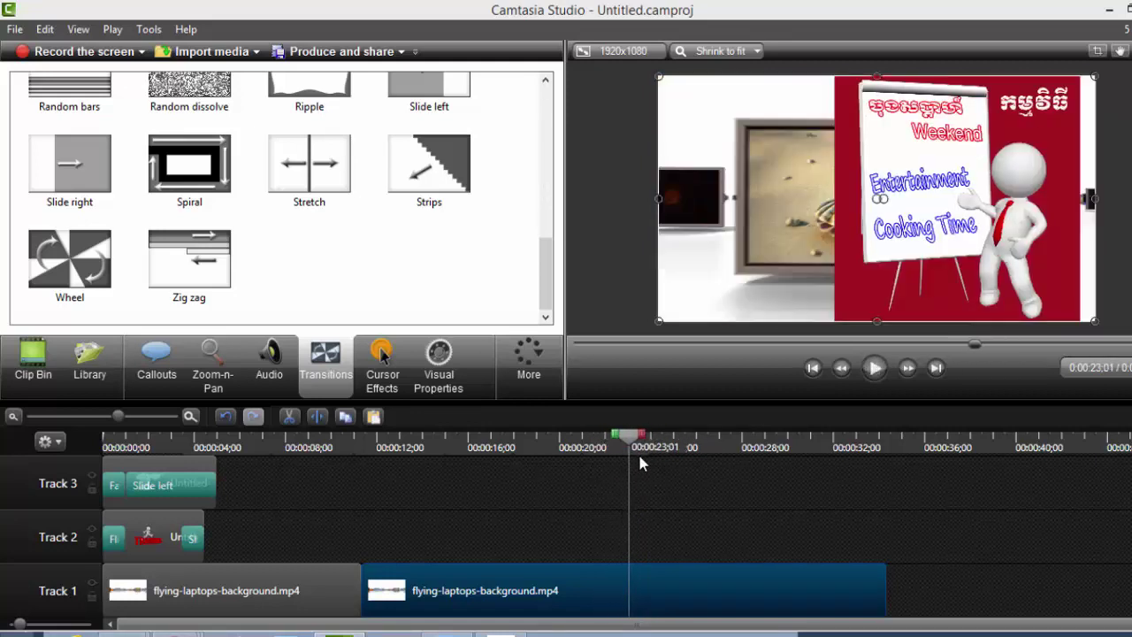
click(317, 416)
Examine the last flying-laptops-background.mp4 clip from 27;12 to 33;19 for a suitable closing section
click(648, 587)
drag(629, 433, 730, 454)
key(space)
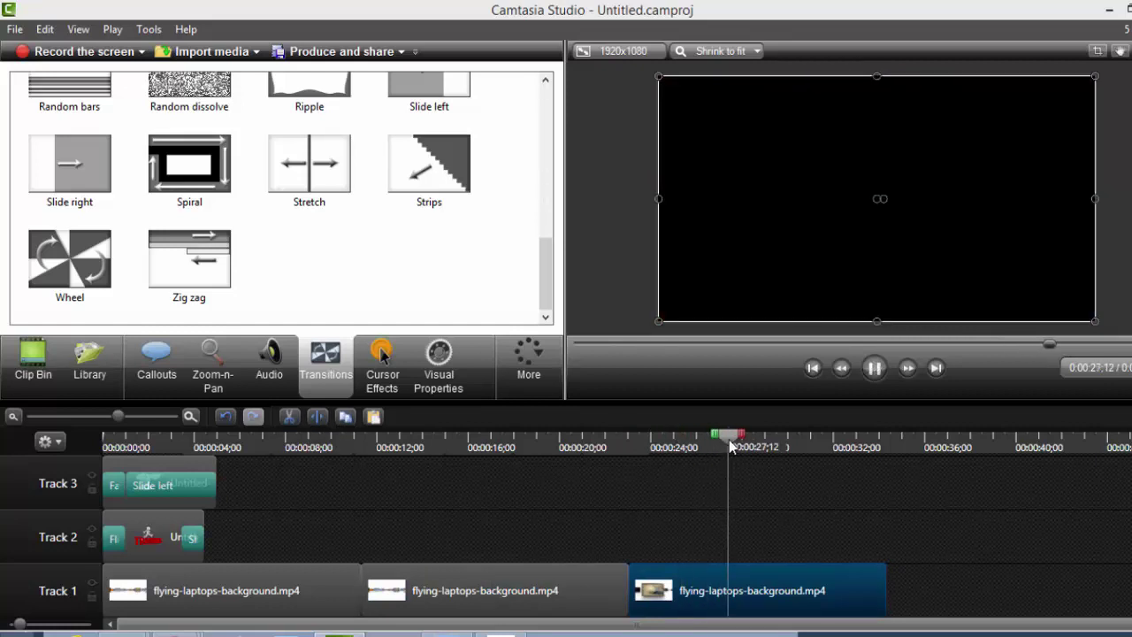
drag(776, 449, 829, 454)
key(space)
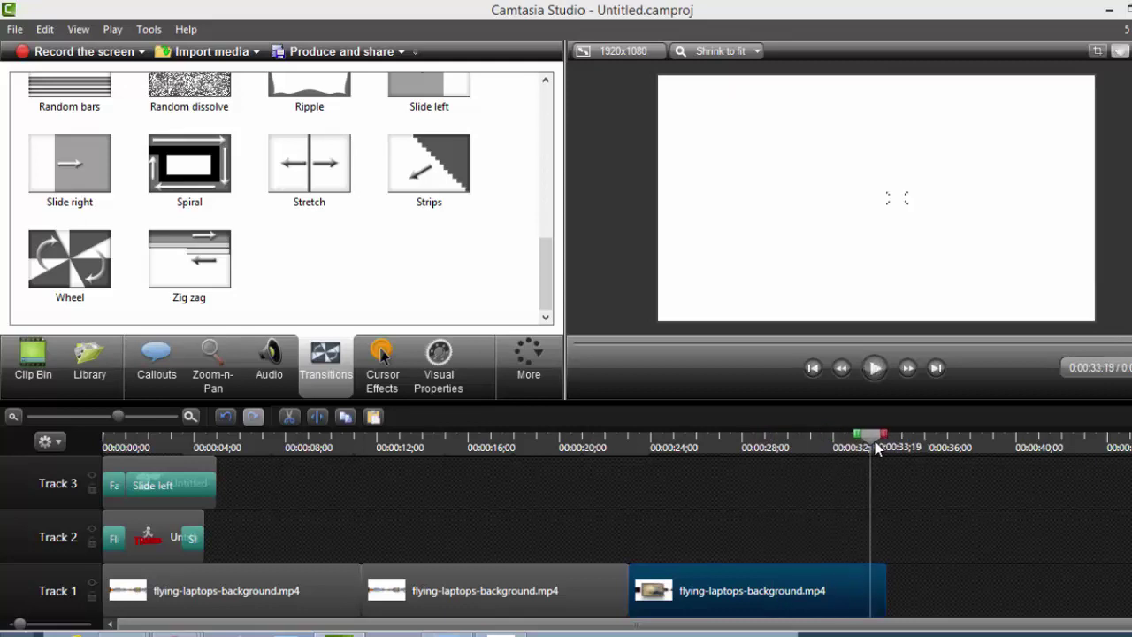
mouse_move(818, 447)
mouse_down()
mouse_move(831, 445)
mouse_move(813, 451)
mouse_up()
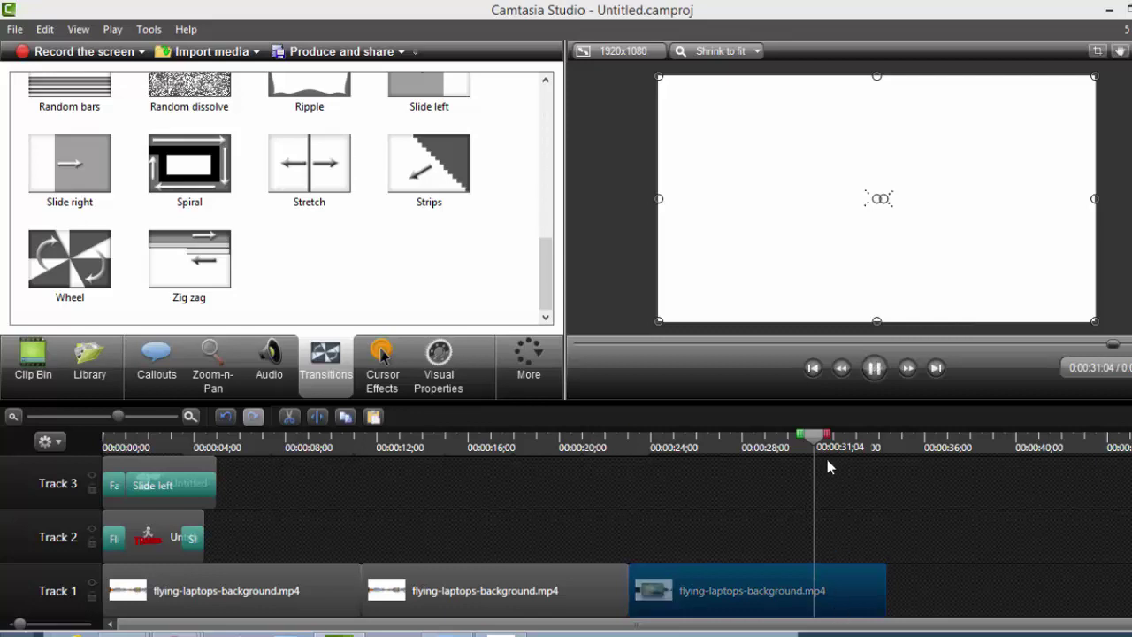
key(space)
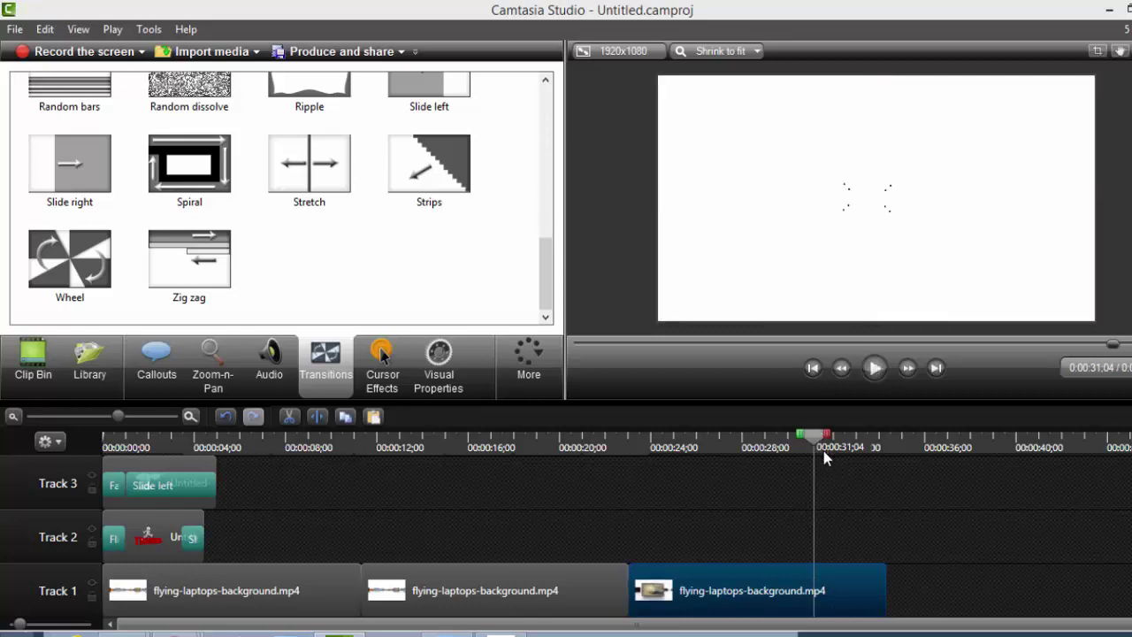
Split the last background clip at 30;17 and remove its part before the split, placing the remainder against the second clip
click(816, 598)
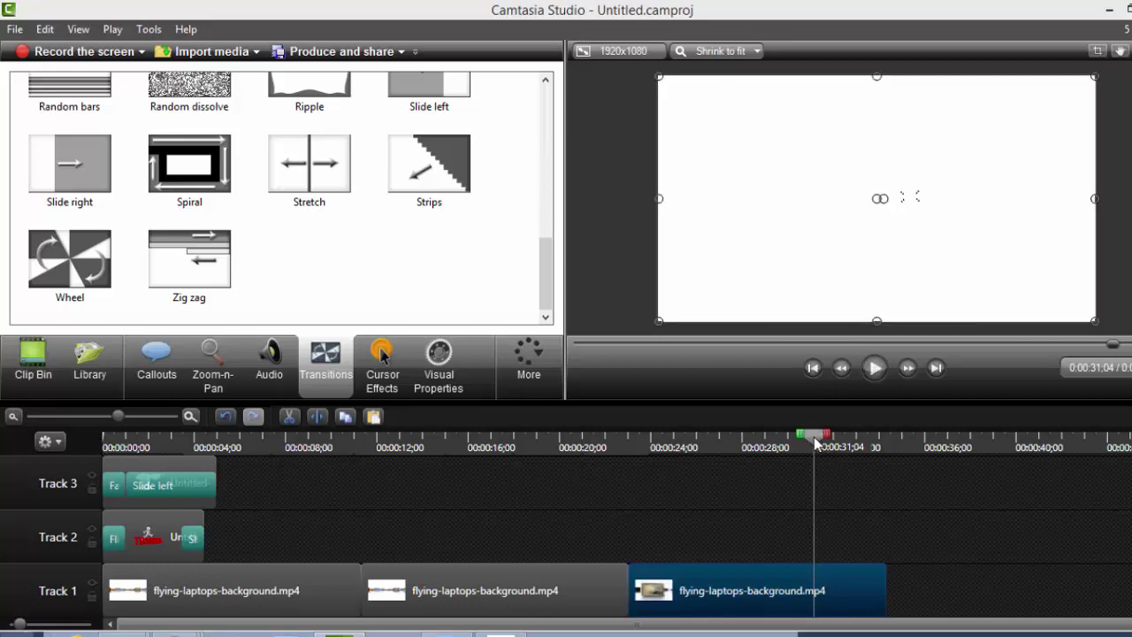
drag(815, 442, 785, 446)
key(space)
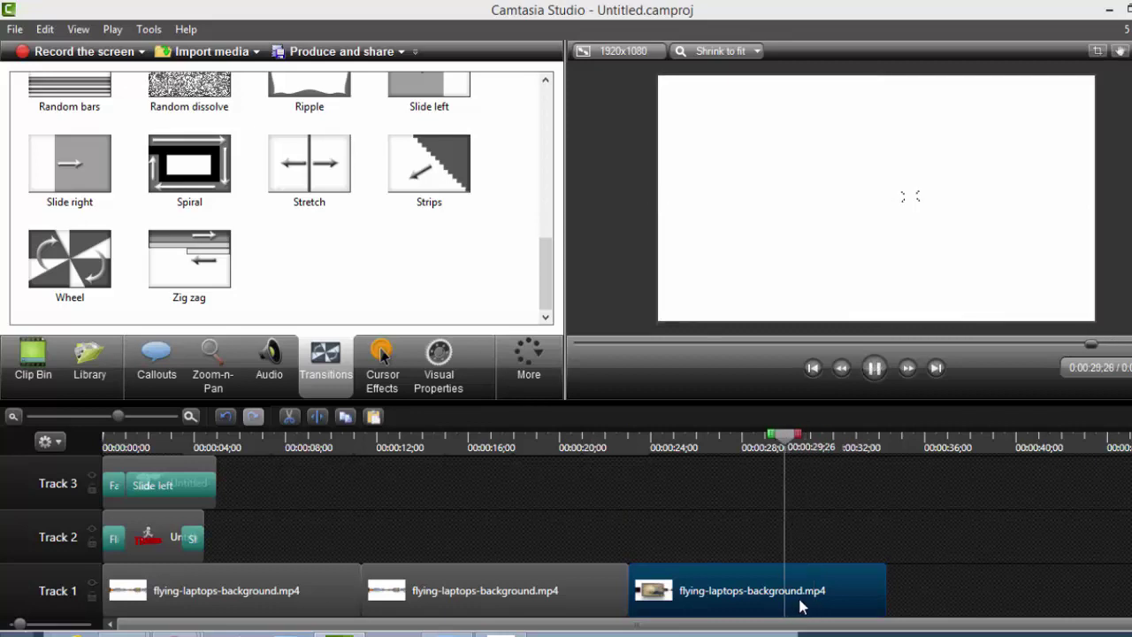
click(819, 607)
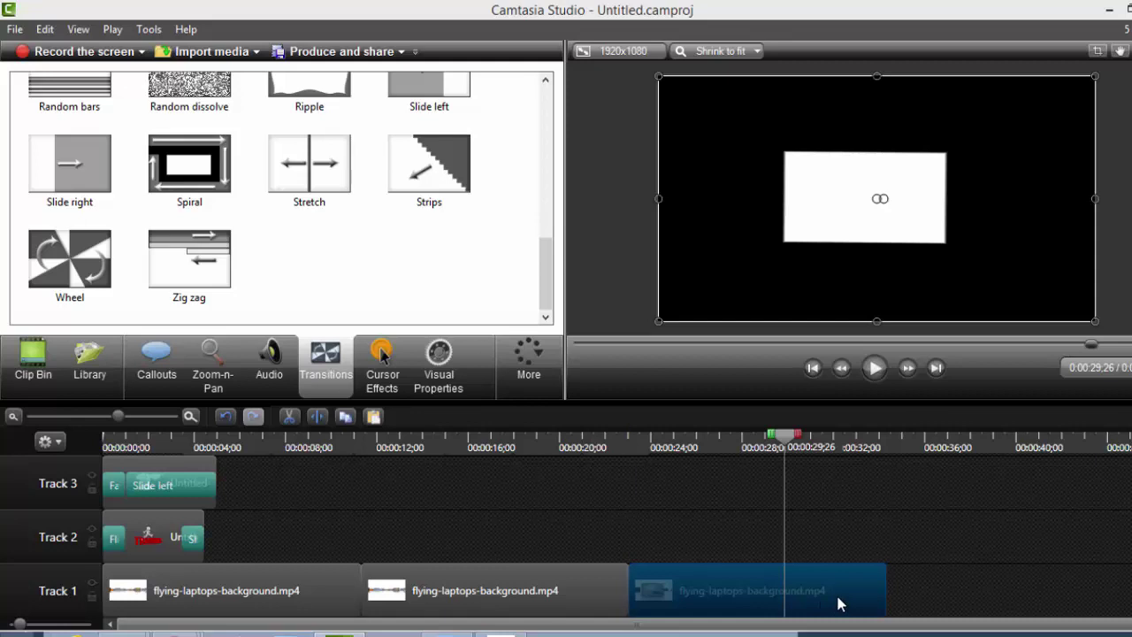
key(space)
key(space)
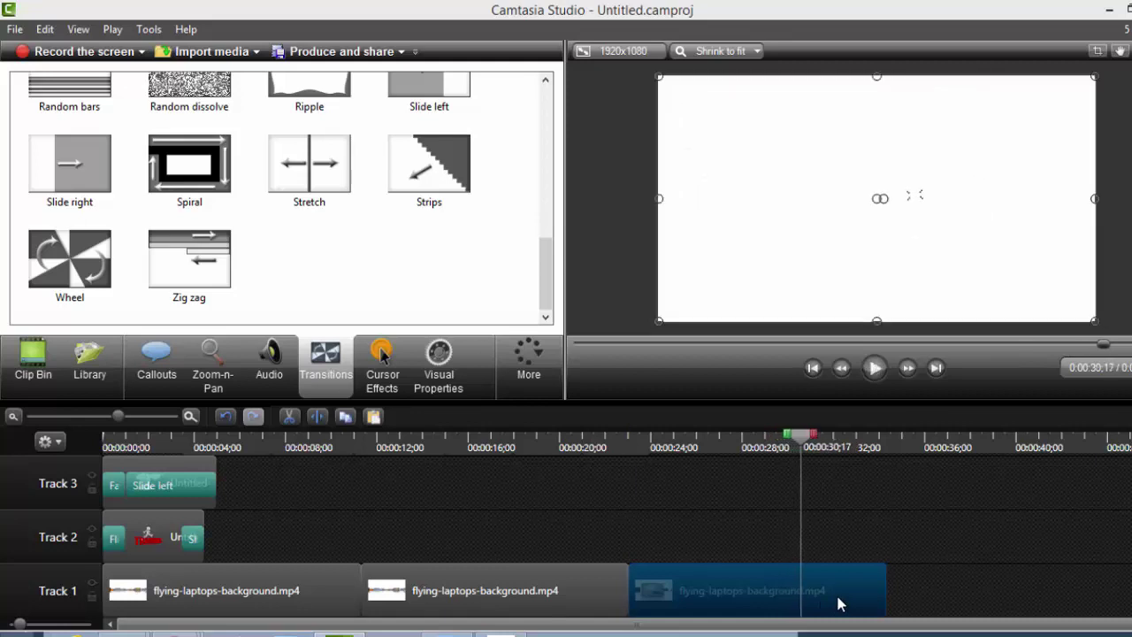
click(316, 415)
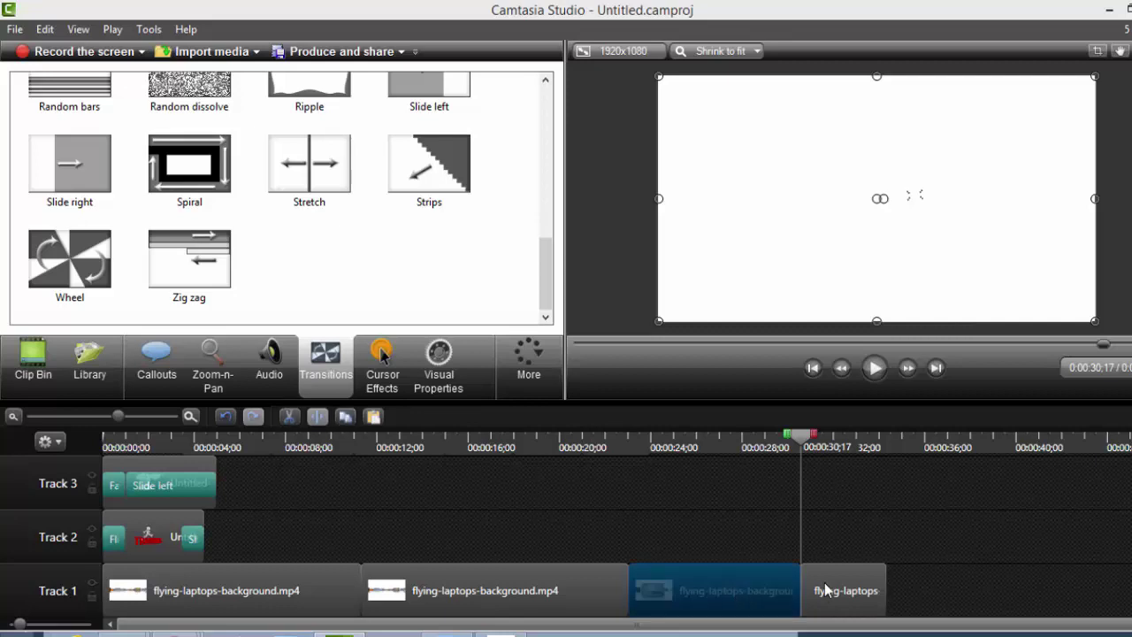
key(Delete)
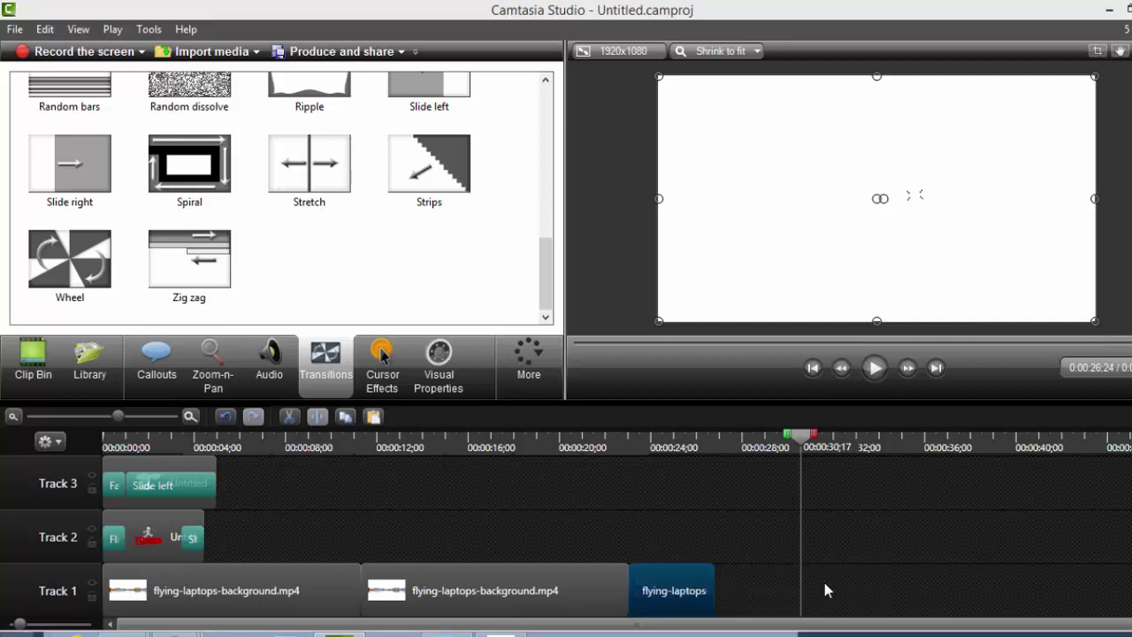
Preview the last pictures and the shortened closing background on Track 1 up to 25;27
key(space)
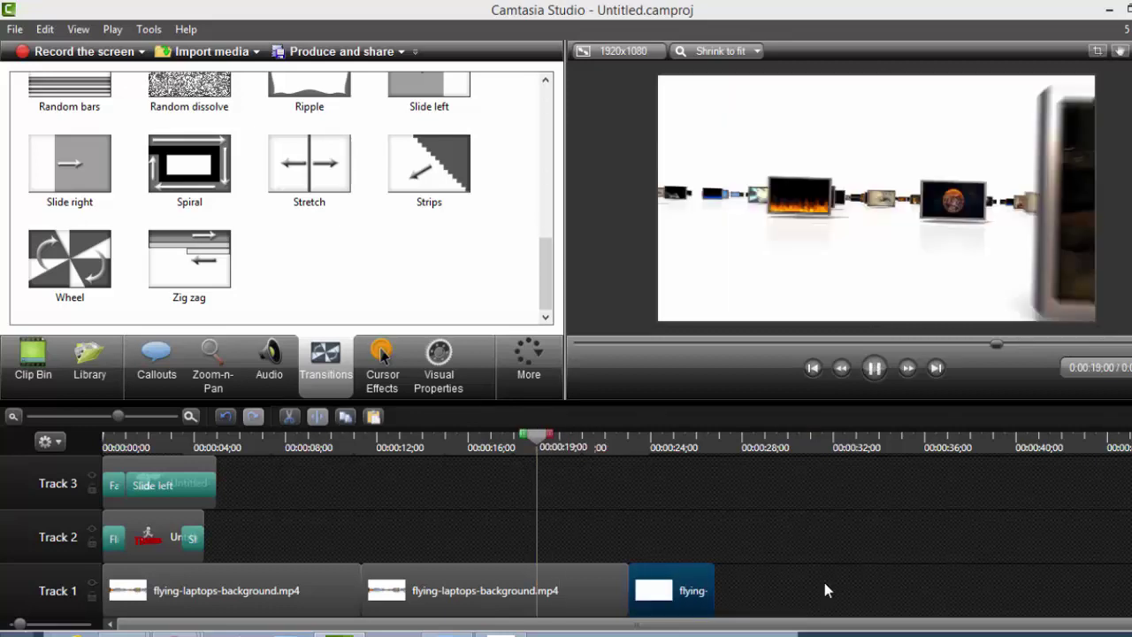
key(space)
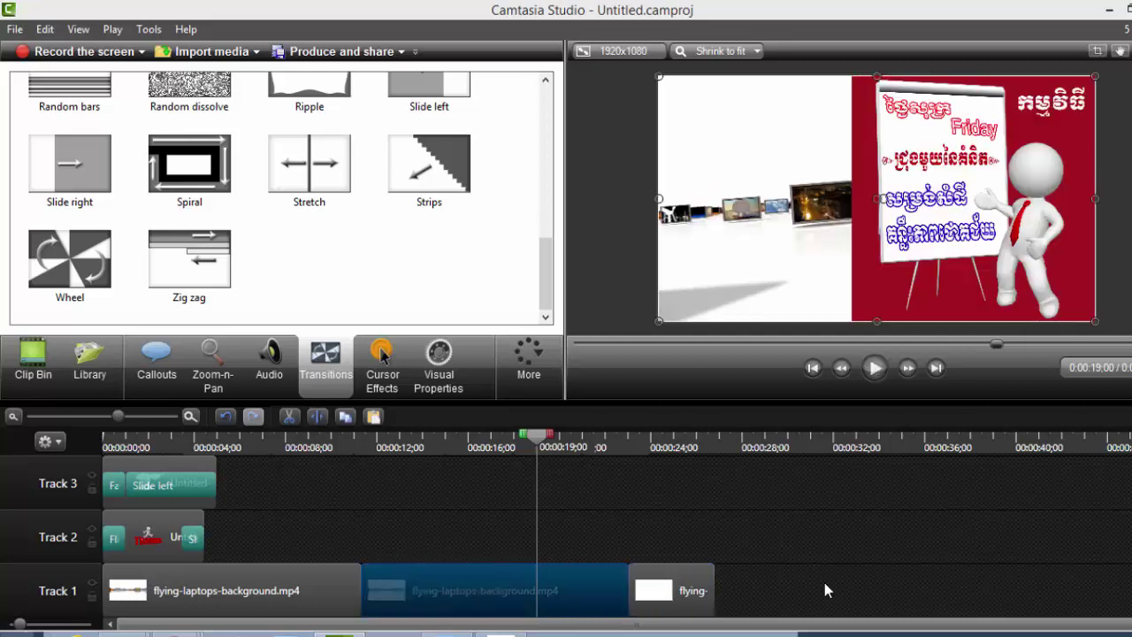
key(space)
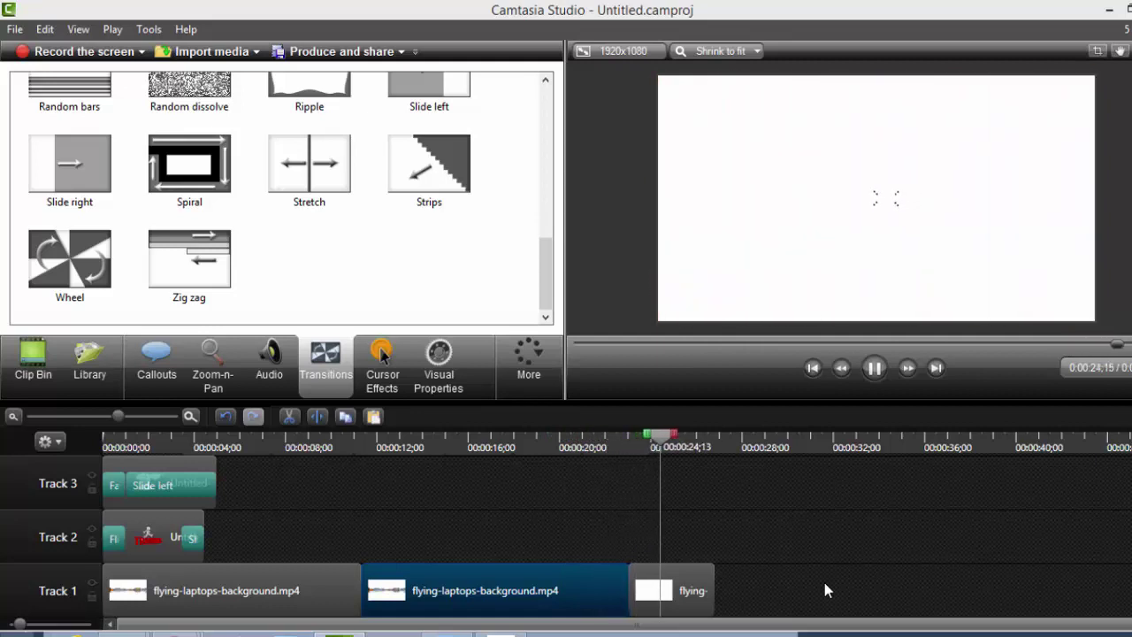
key(space)
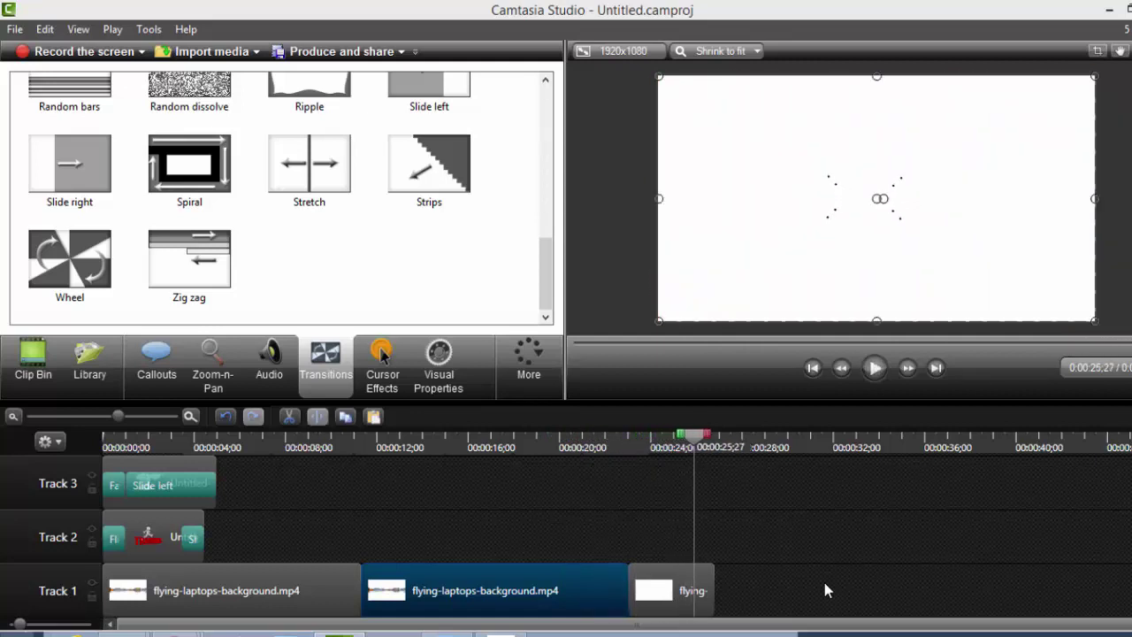
Start a media import and browse to New folder inside 00-YOUTUBE, 00-Khmer-Edu, My Title Name
scroll(824, 590, up, 3)
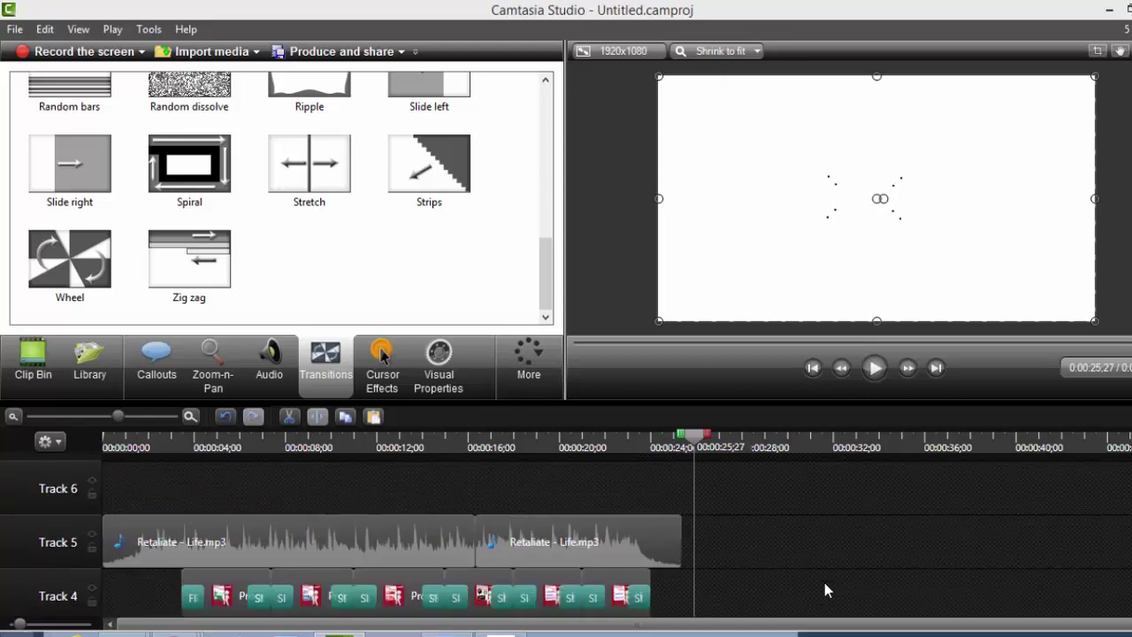
scroll(824, 589, up, 2)
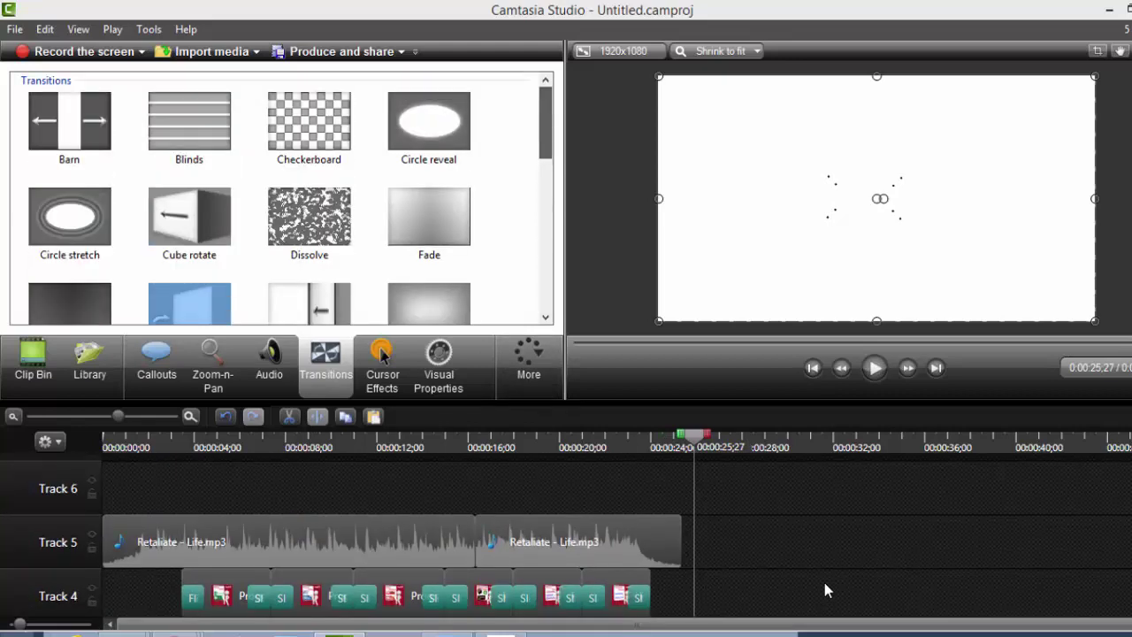
key(ctrl+i)
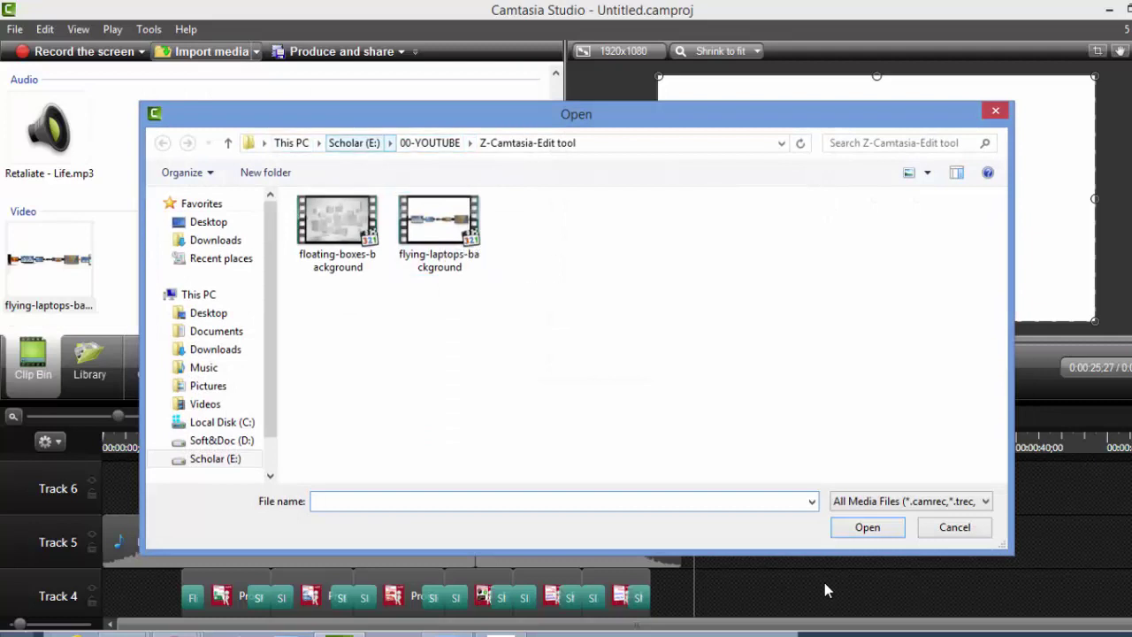
click(430, 143)
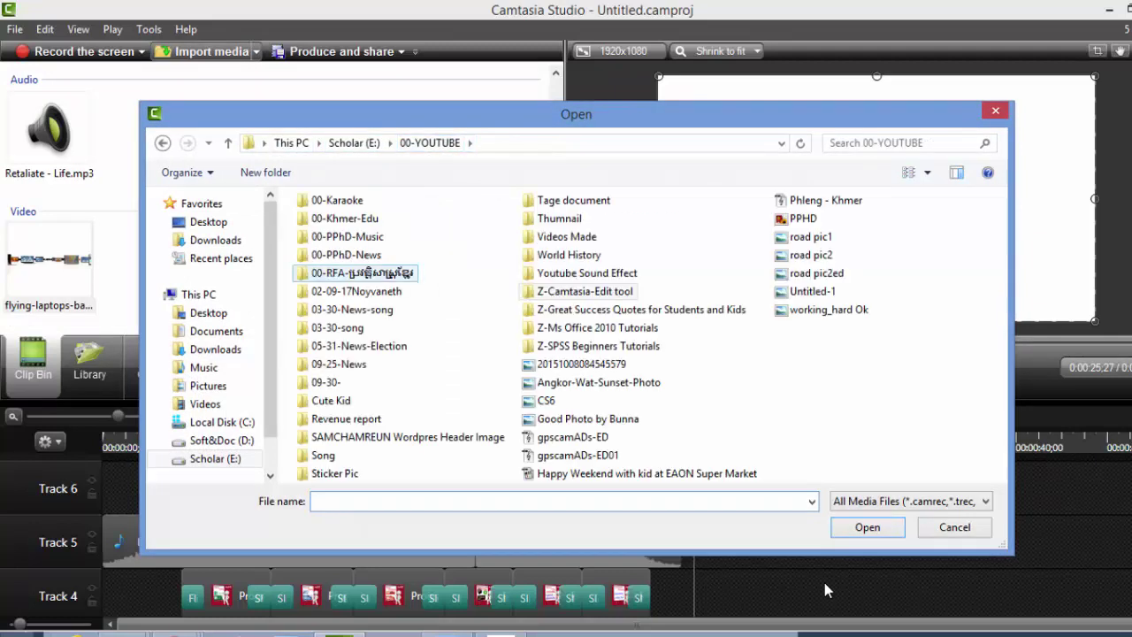
click(356, 291)
click(587, 273)
click(569, 255)
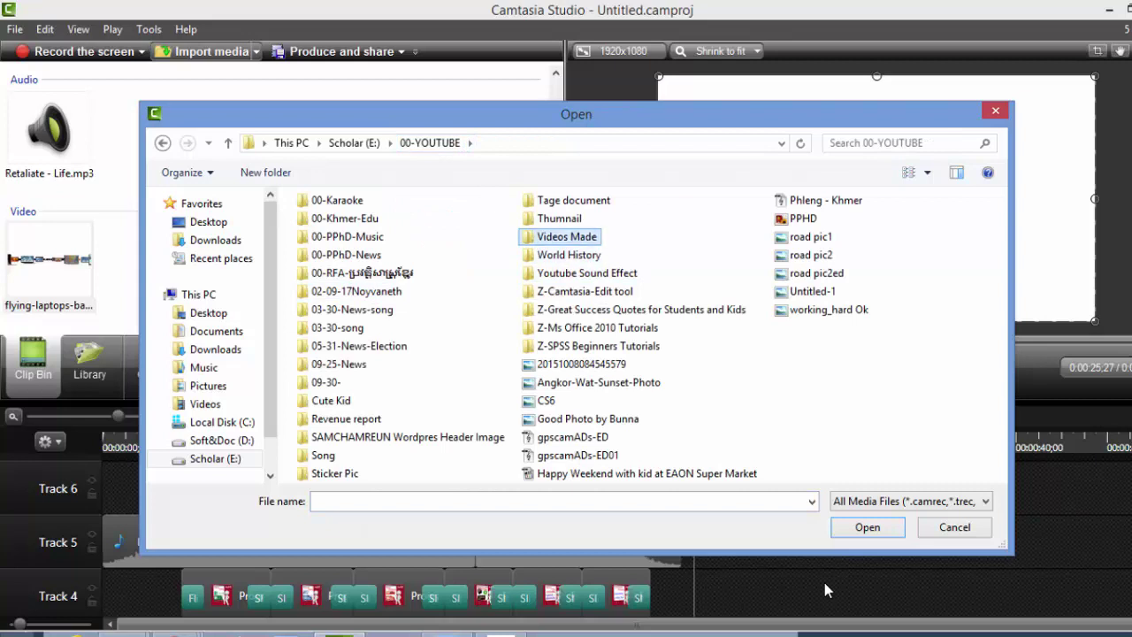
double_click(345, 219)
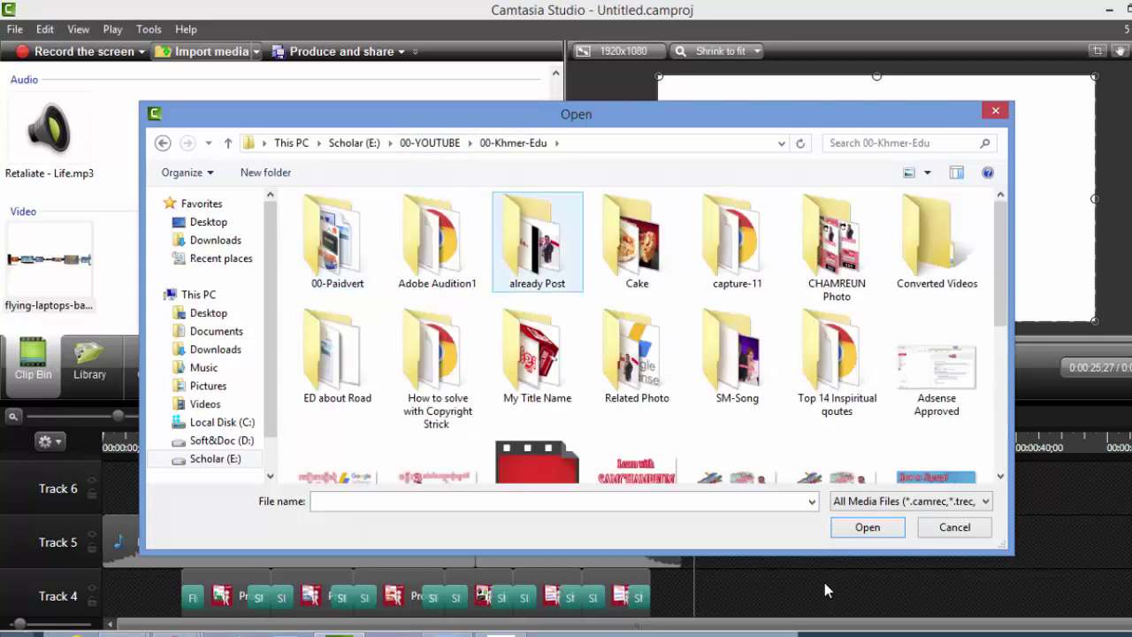
click(836, 243)
click(537, 357)
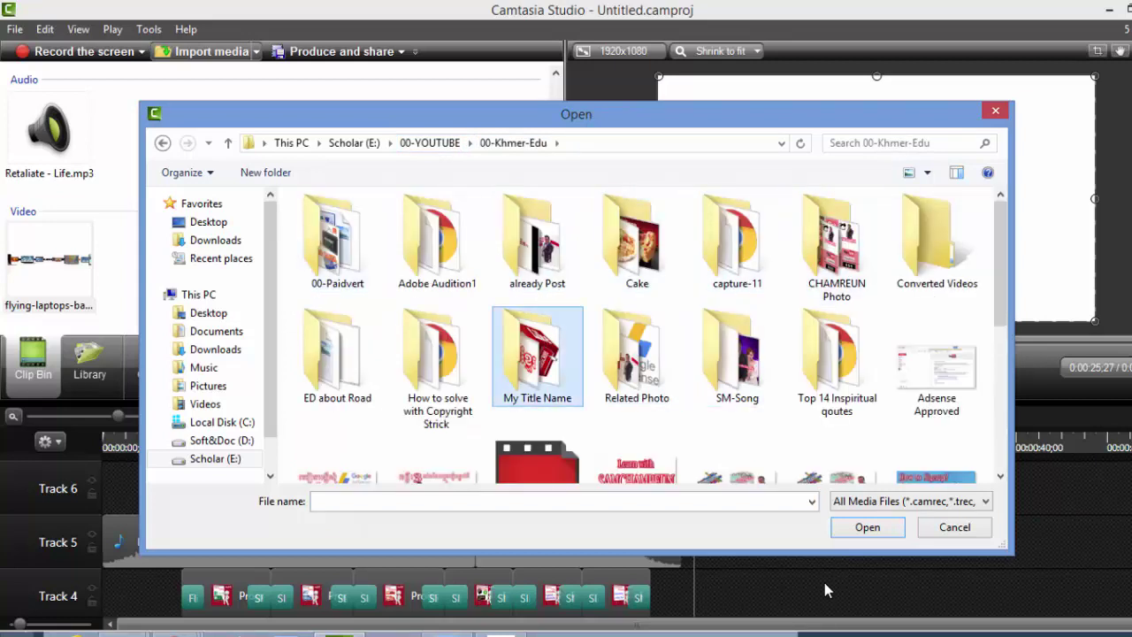
key(Return)
scroll(738, 416, down, 1)
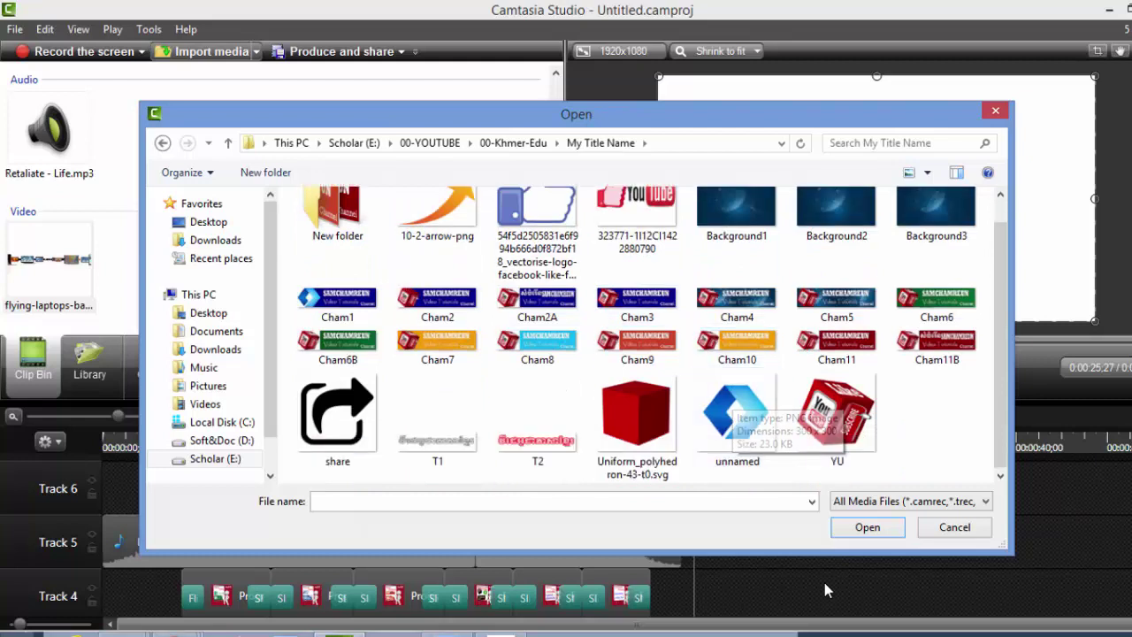
click(536, 348)
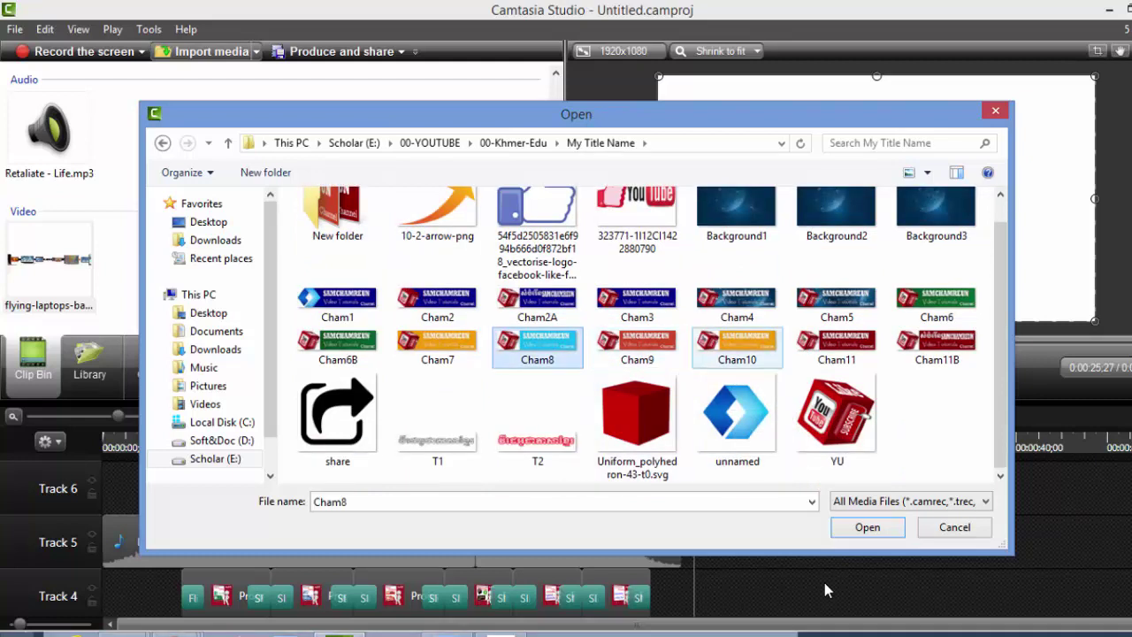
double_click(338, 214)
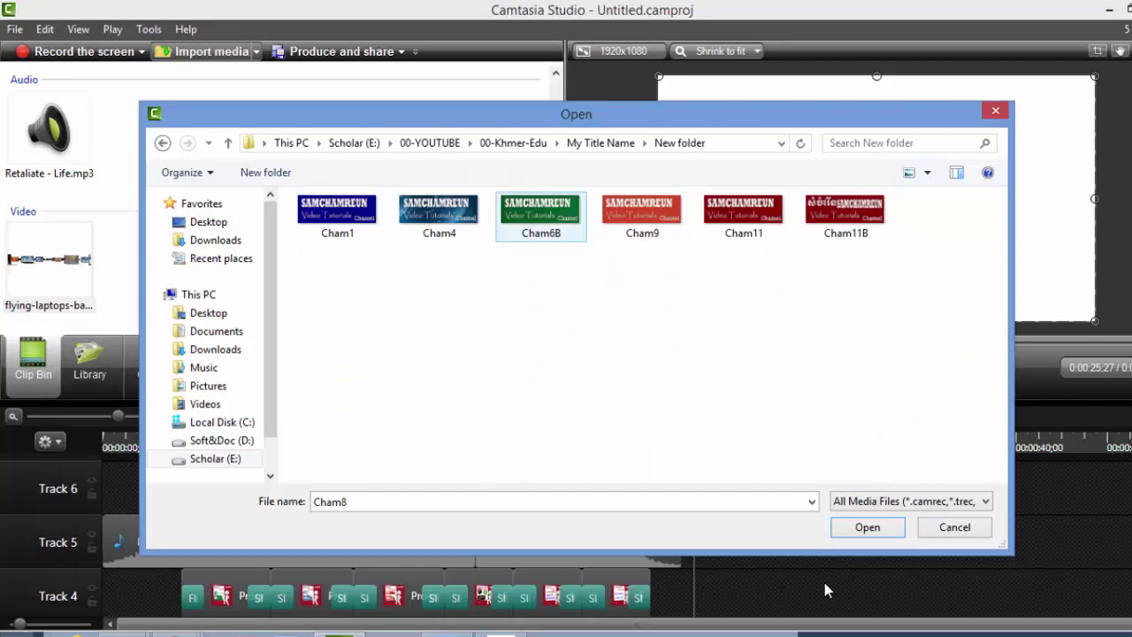
Import the Cham11B banner picture from New folder into the Clip Bin
click(540, 216)
click(440, 216)
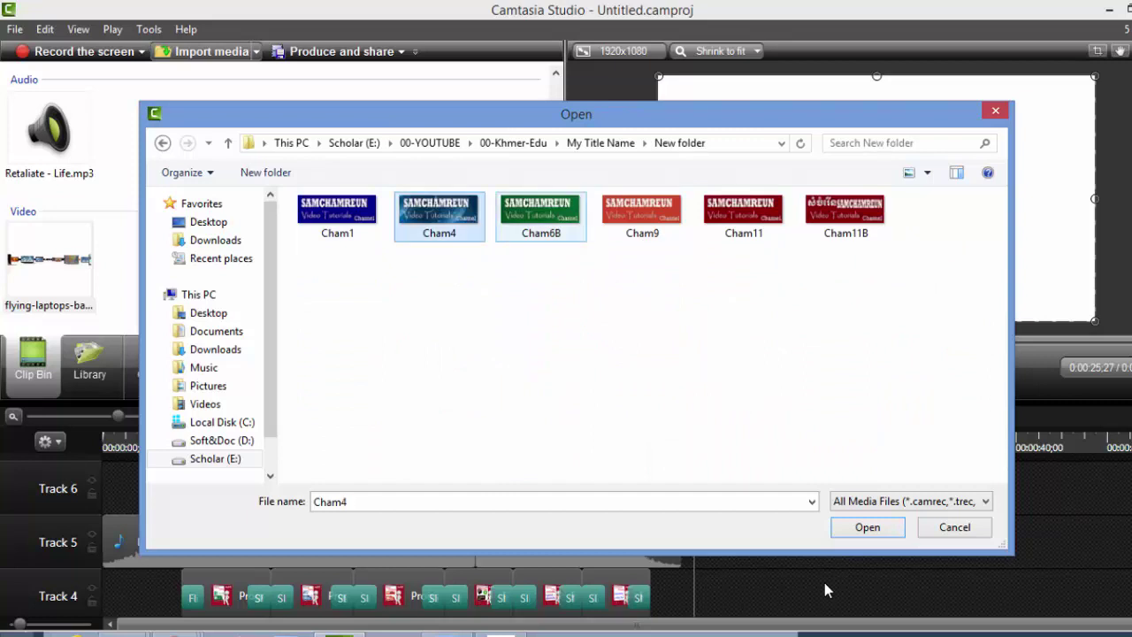
key(Left)
key(Right)
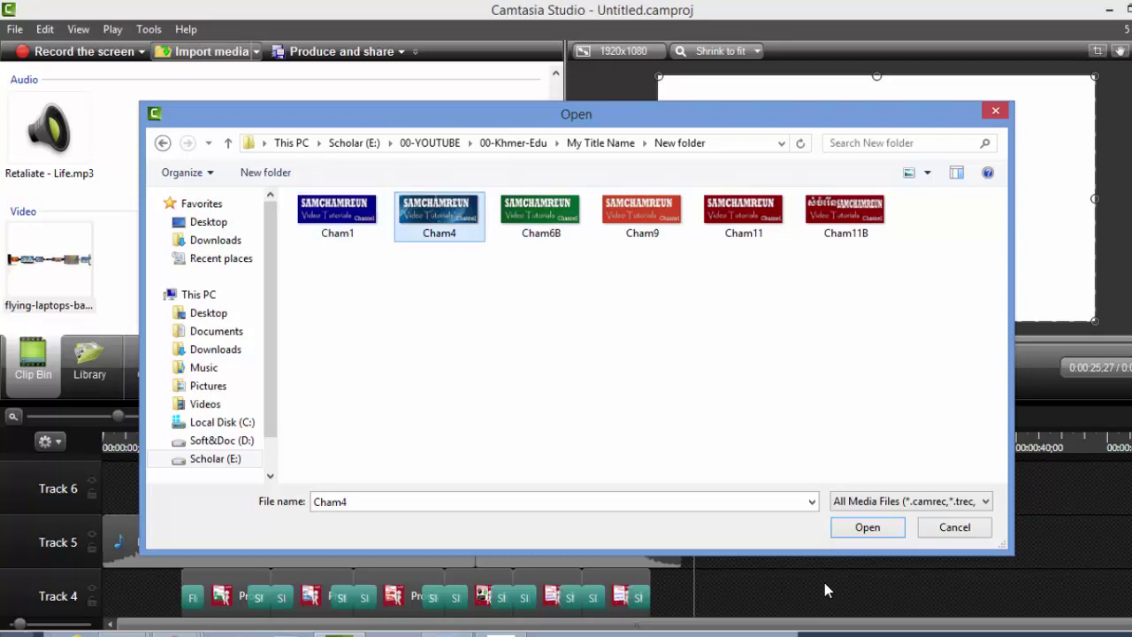
key(Right)
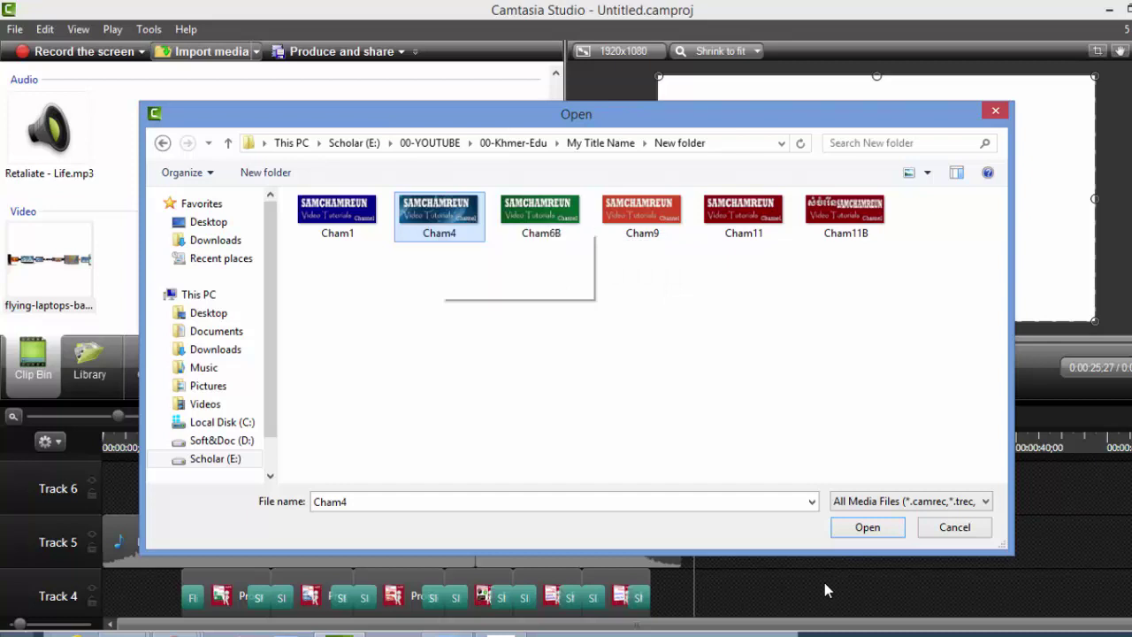
key(ctrl+Right)
key(ctrl+Right)
key(ctrl+Right)
key(ctrl+Left)
key(ctrl+Left)
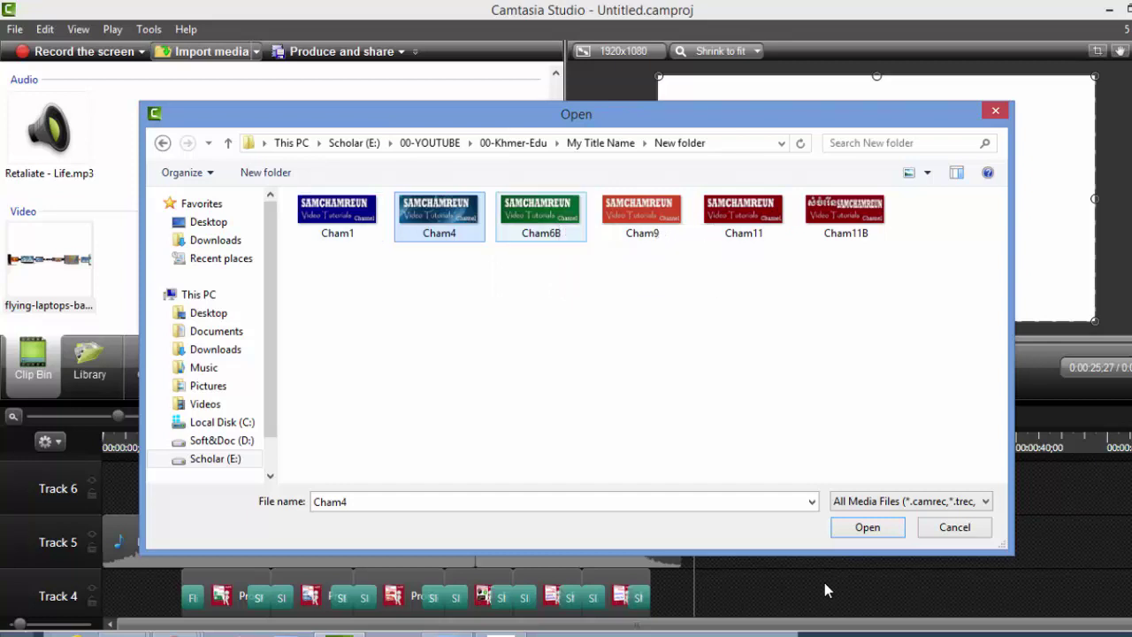
key(ctrl+Left)
key(ctrl+Right)
key(ctrl+Right)
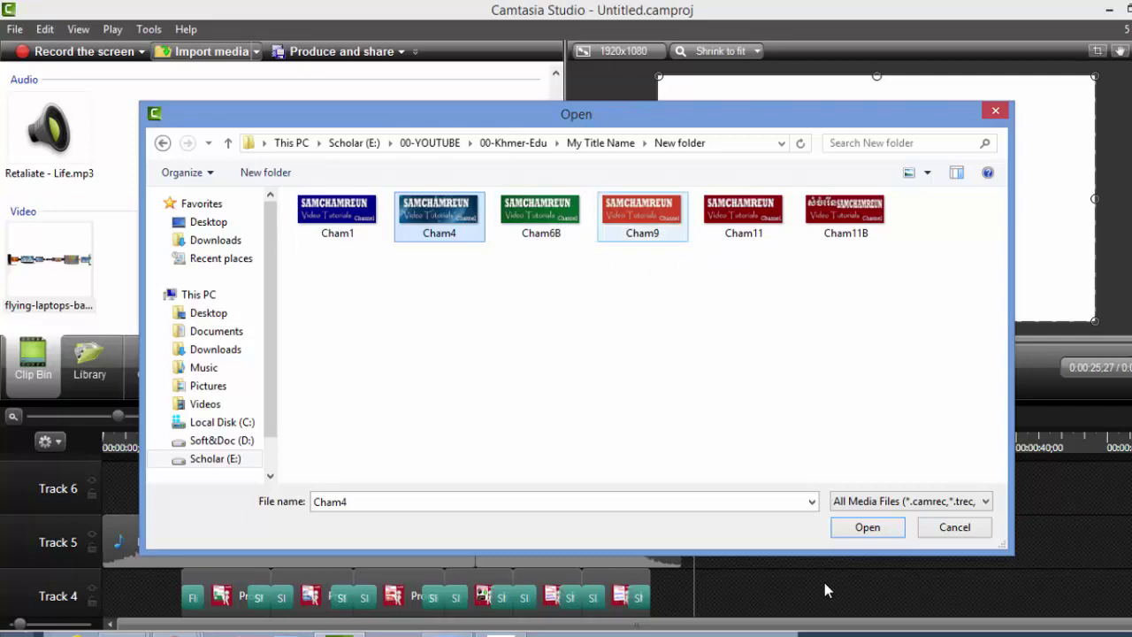
key(ctrl+Right)
key(space)
key(ctrl+Right)
key(space)
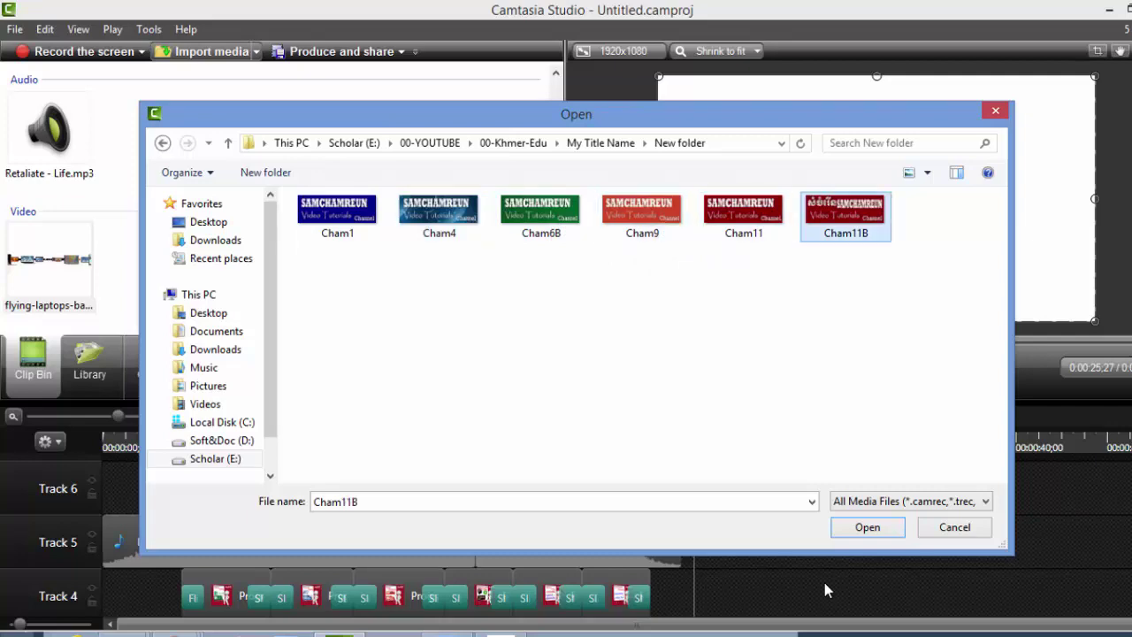
key(Return)
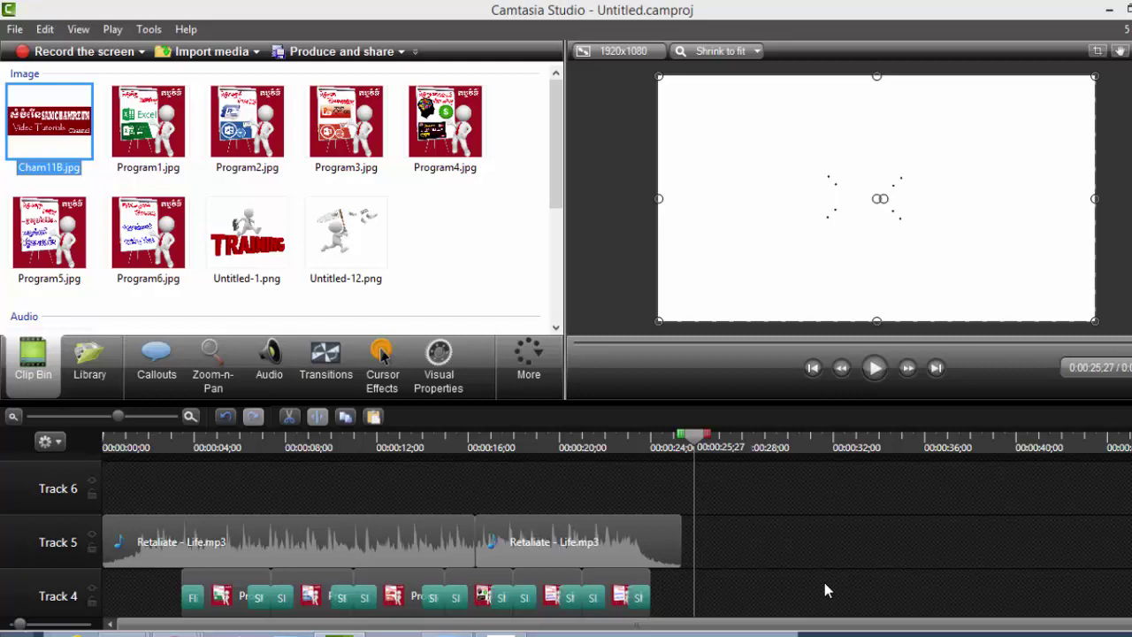
Place Cham11B.jpg on Track 4 directly after the last picture, enlarge it and position it near the centre of the canvas
drag(49, 121, 695, 588)
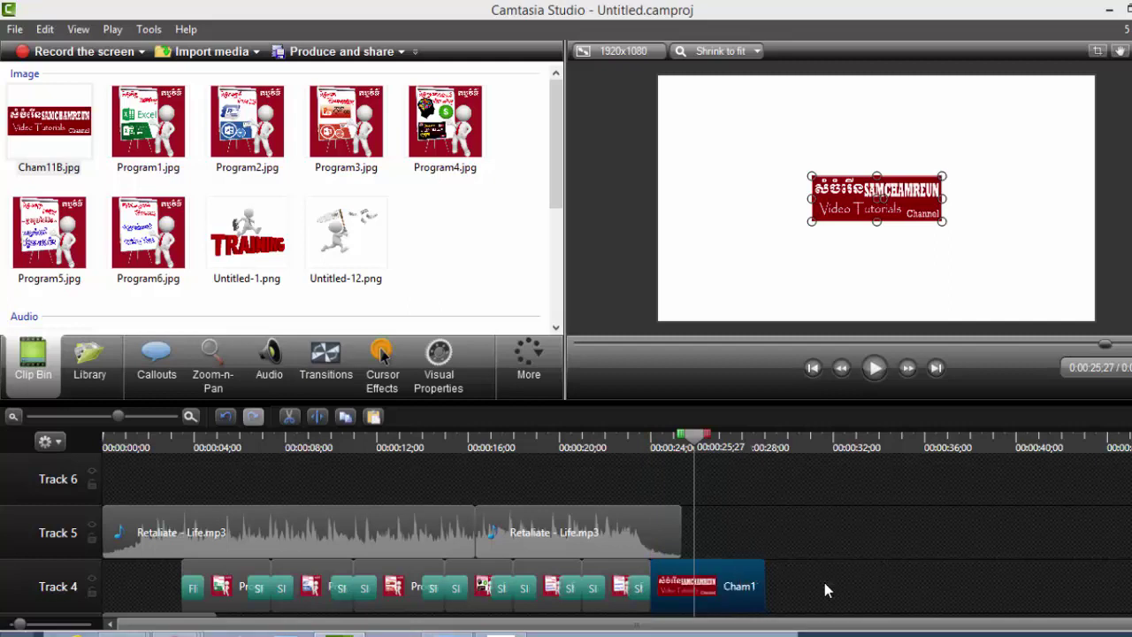
drag(941, 176, 1028, 146)
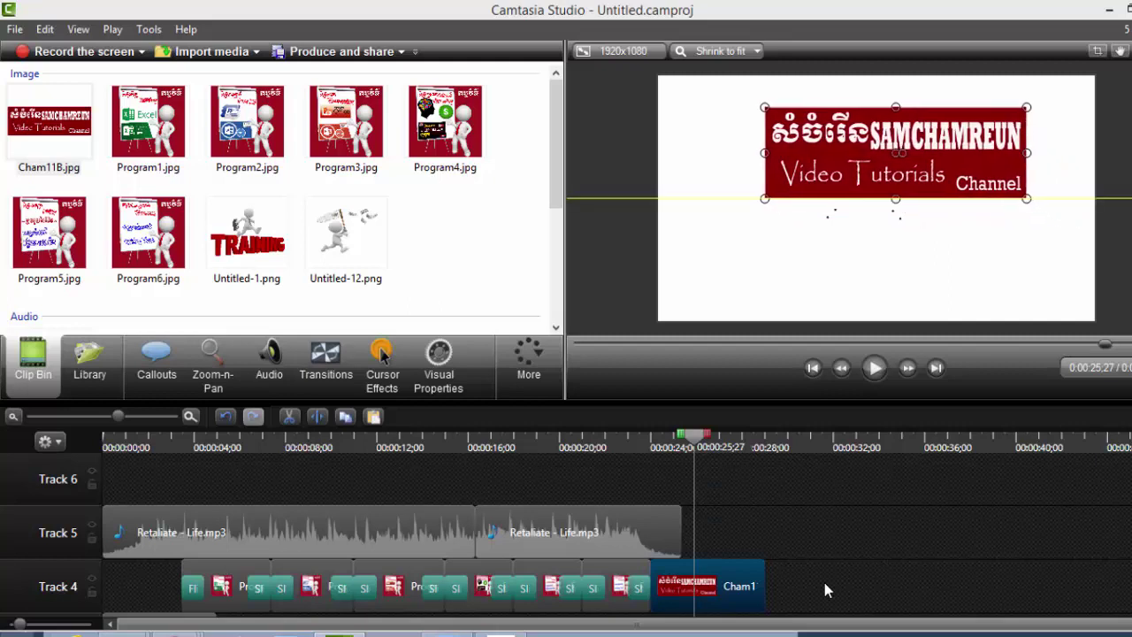
scroll(825, 590, down, 3)
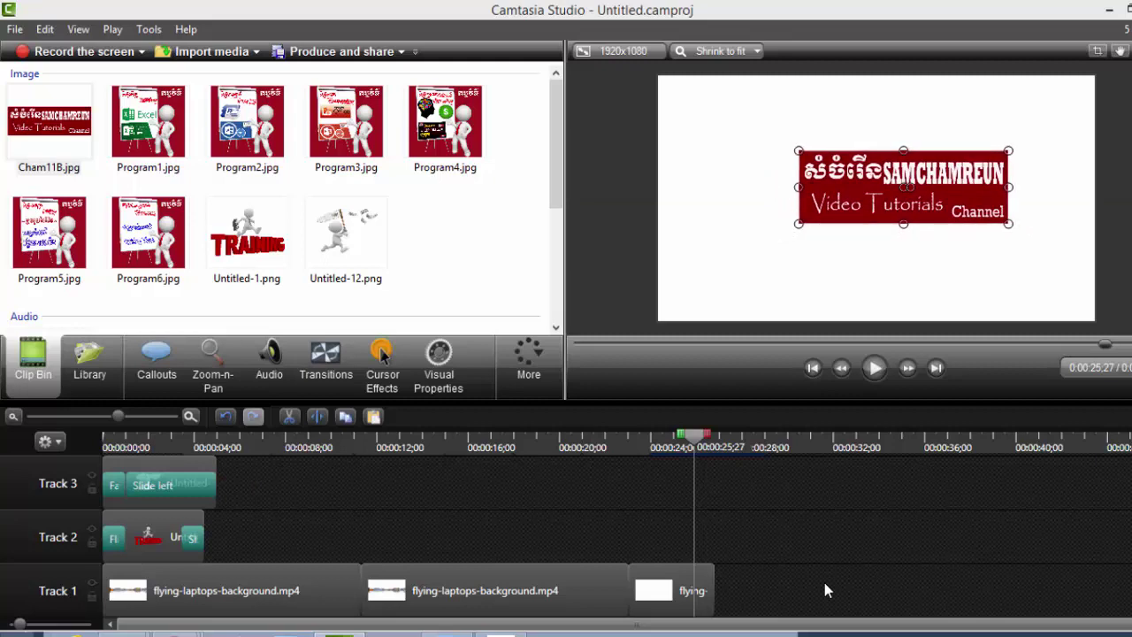
Start another media import, look through the 00-Khmer-Edu folder and go back up to 00-YOUTUBE
key(ctrl+i)
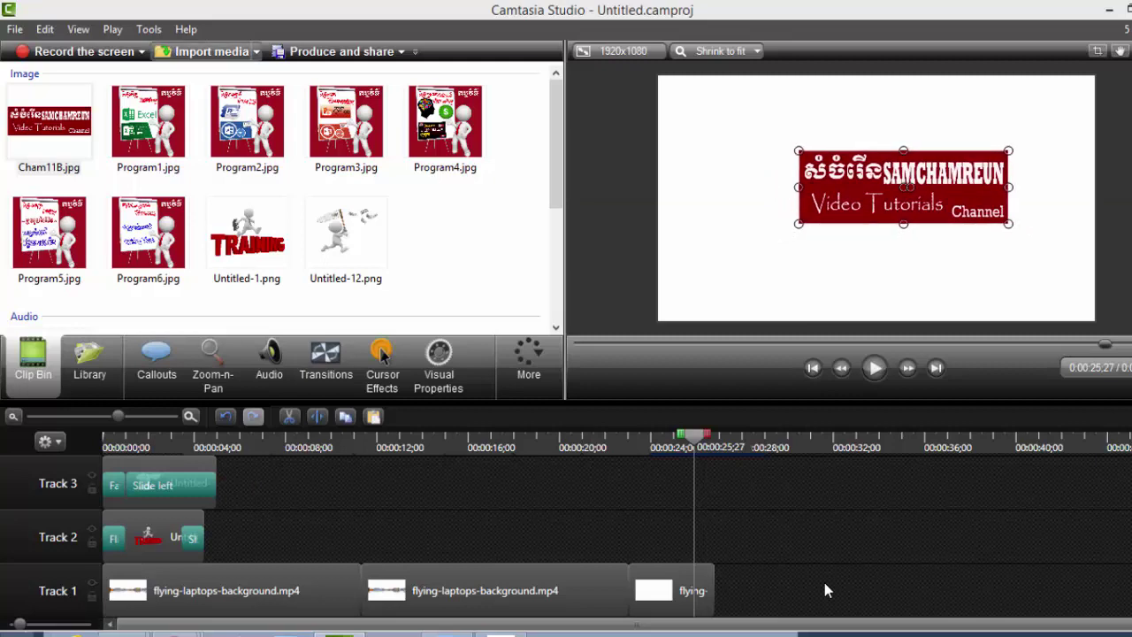
click(513, 142)
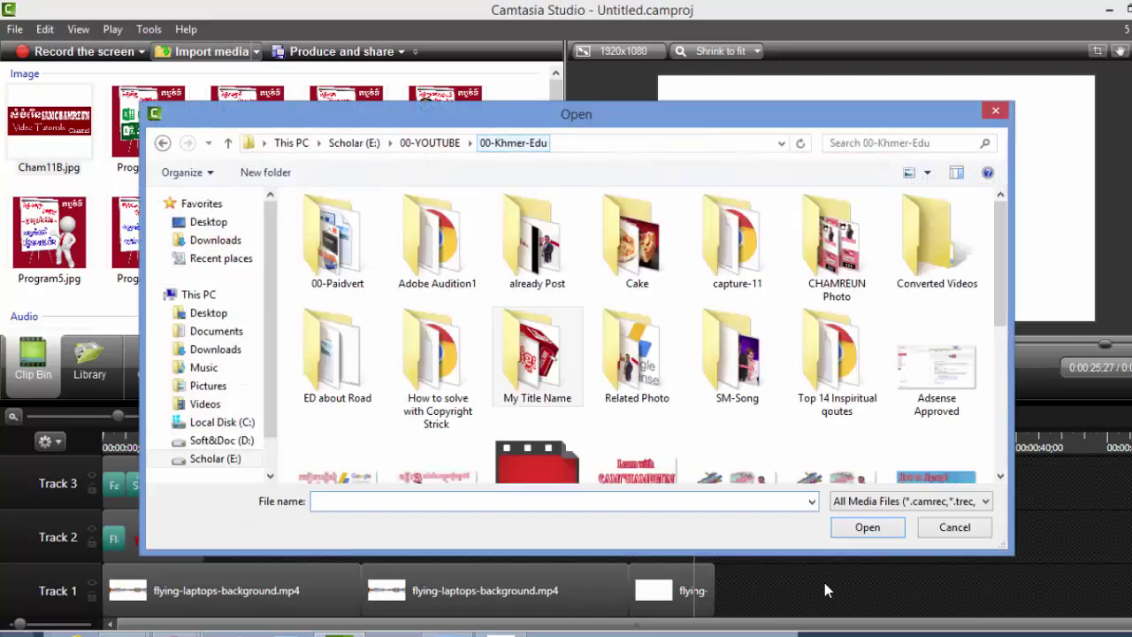
click(537, 241)
click(438, 240)
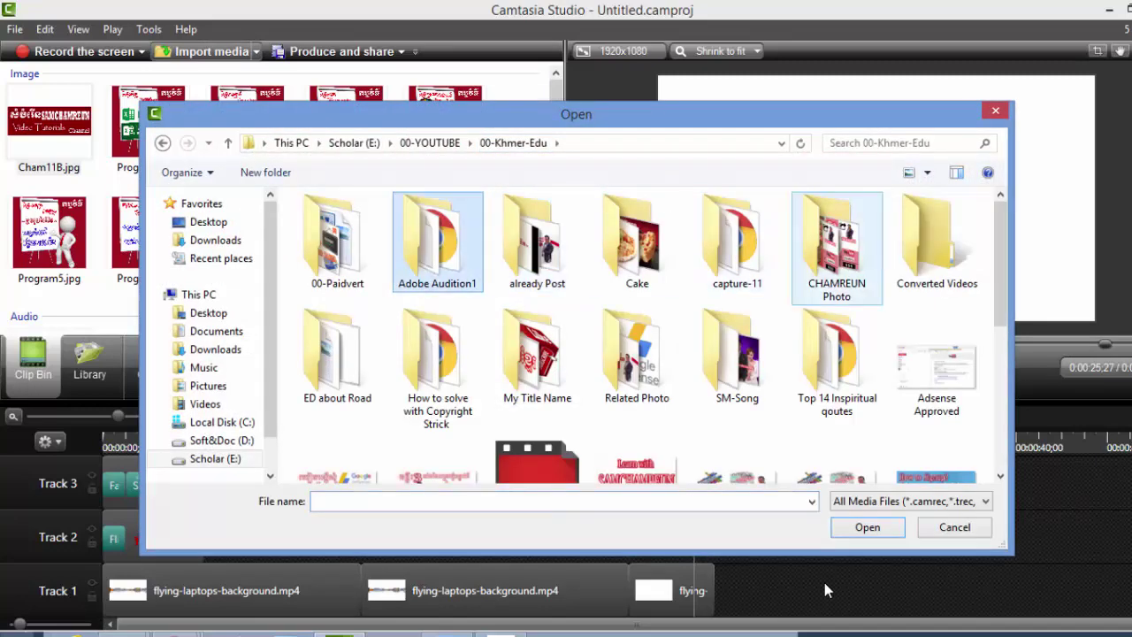
click(837, 247)
click(430, 142)
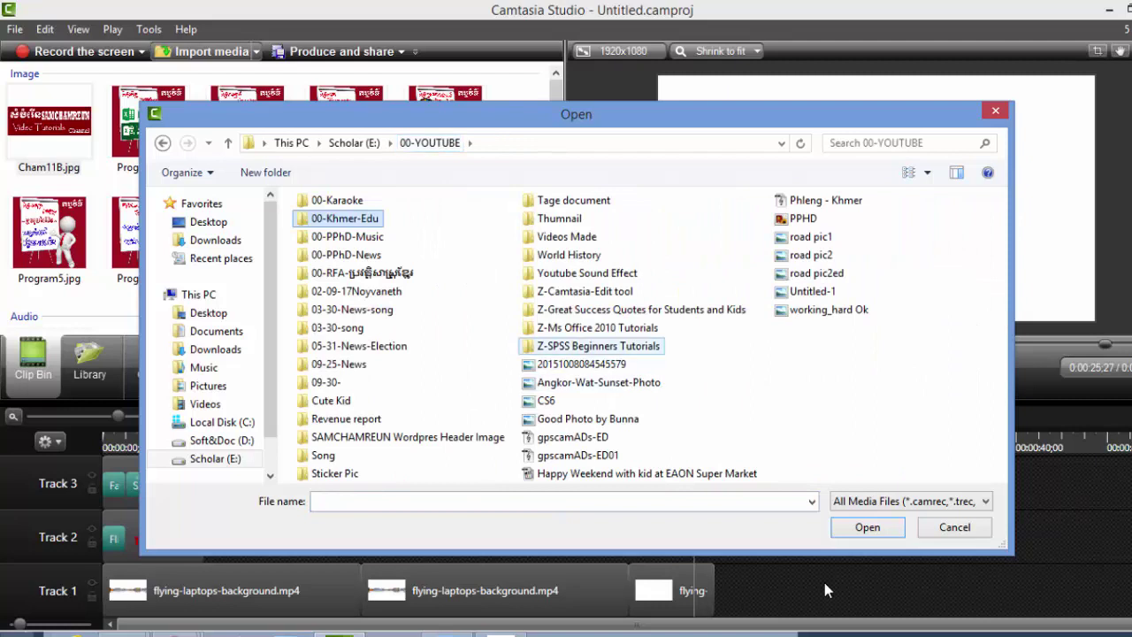
Browse to the Cartoon kid folder inside Z-Great Success Quotes for Students and Kids
click(597, 328)
click(585, 292)
key(Down)
key(Down)
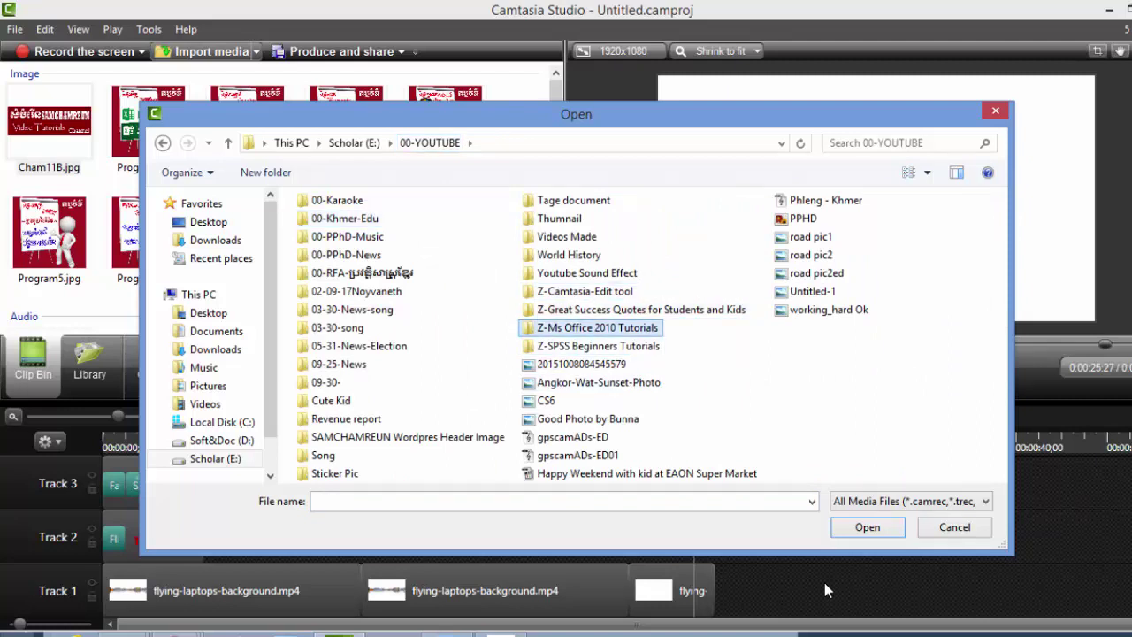
key(Down)
key(Up)
key(Up)
key(Up)
key(Down)
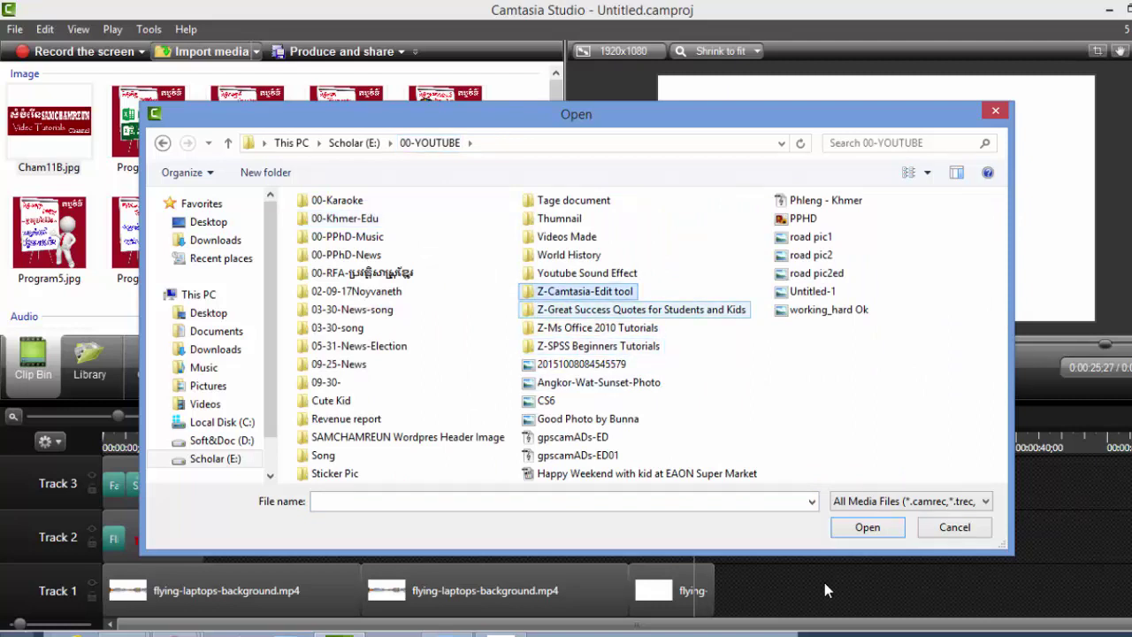
key(Down)
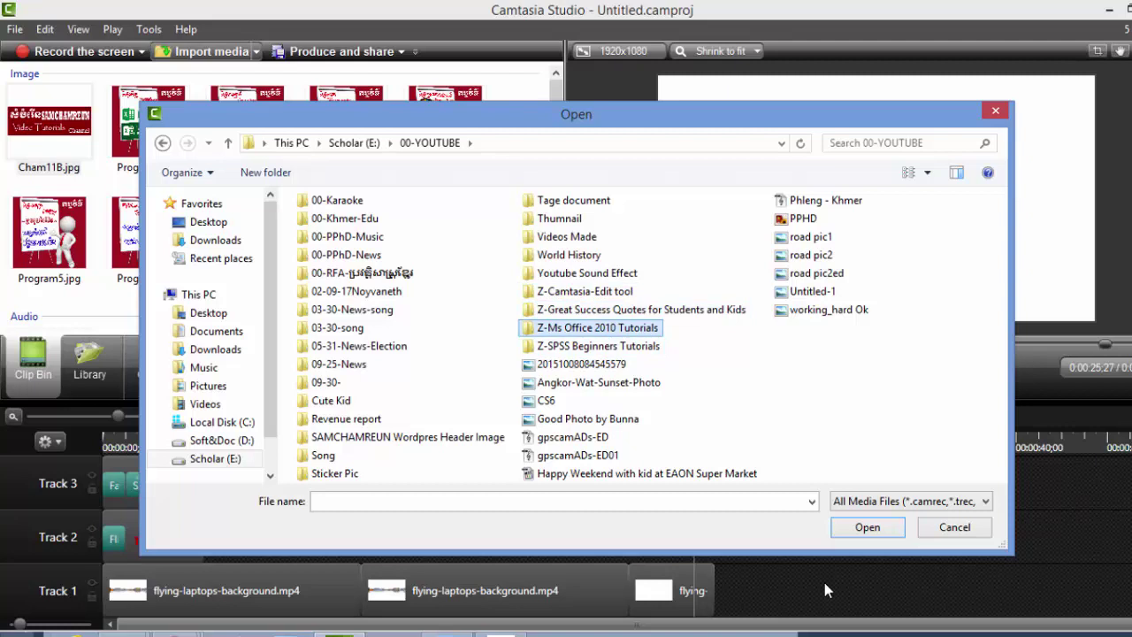
key(Up)
key(Up)
key(Up)
key(Down)
key(Down)
key(Down)
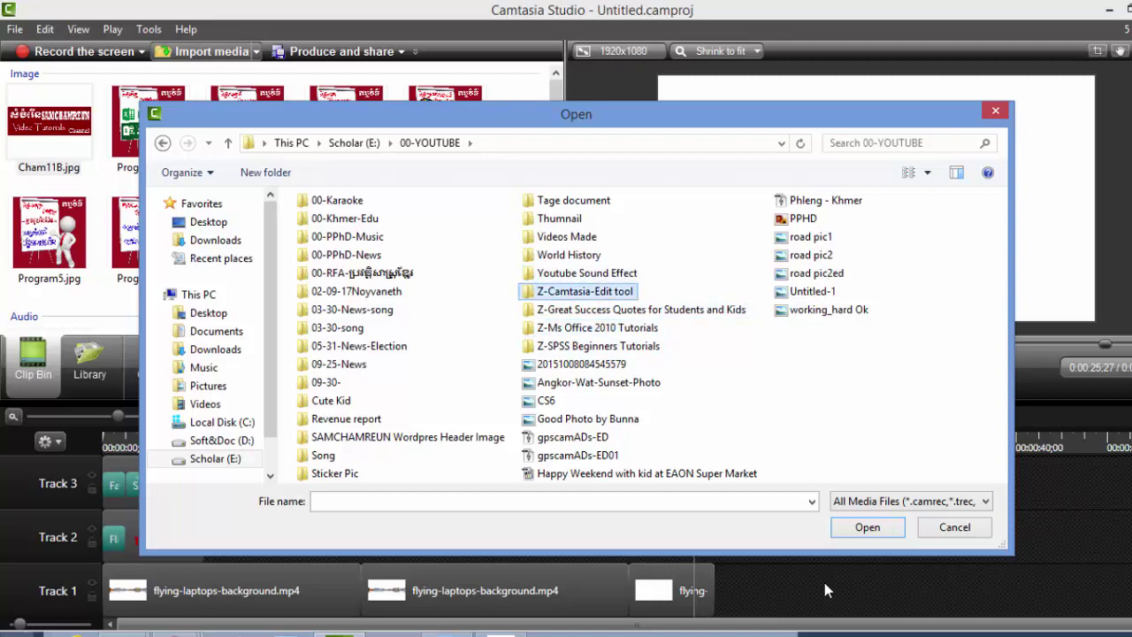
key(Up)
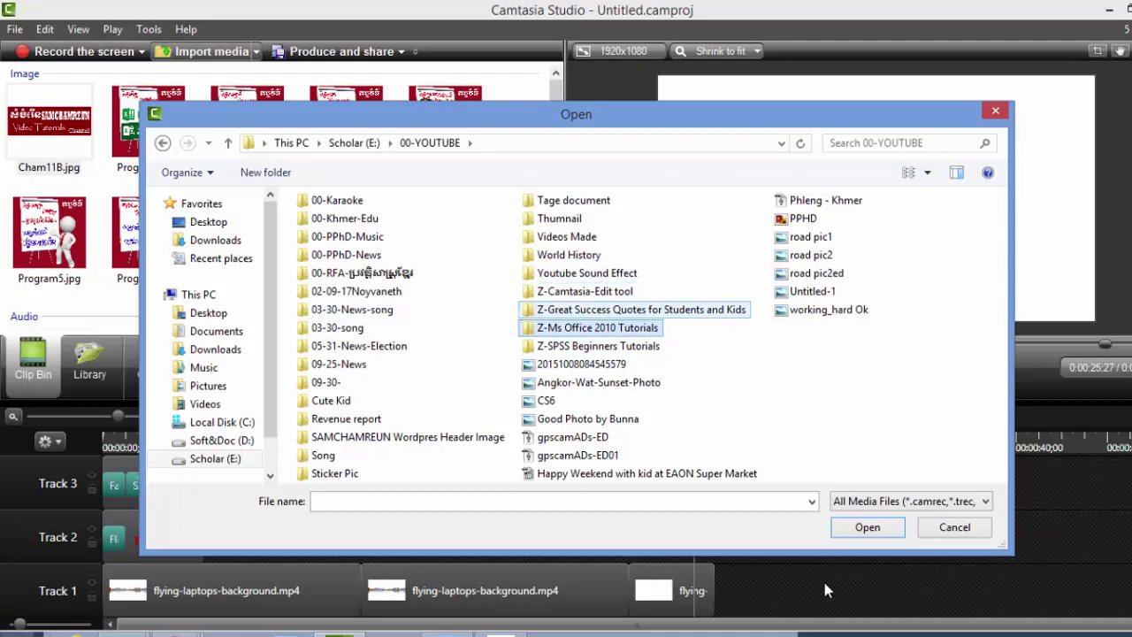
key(Return)
key(Right)
key(Right)
key(Right)
key(Left)
key(Left)
double_click(438, 242)
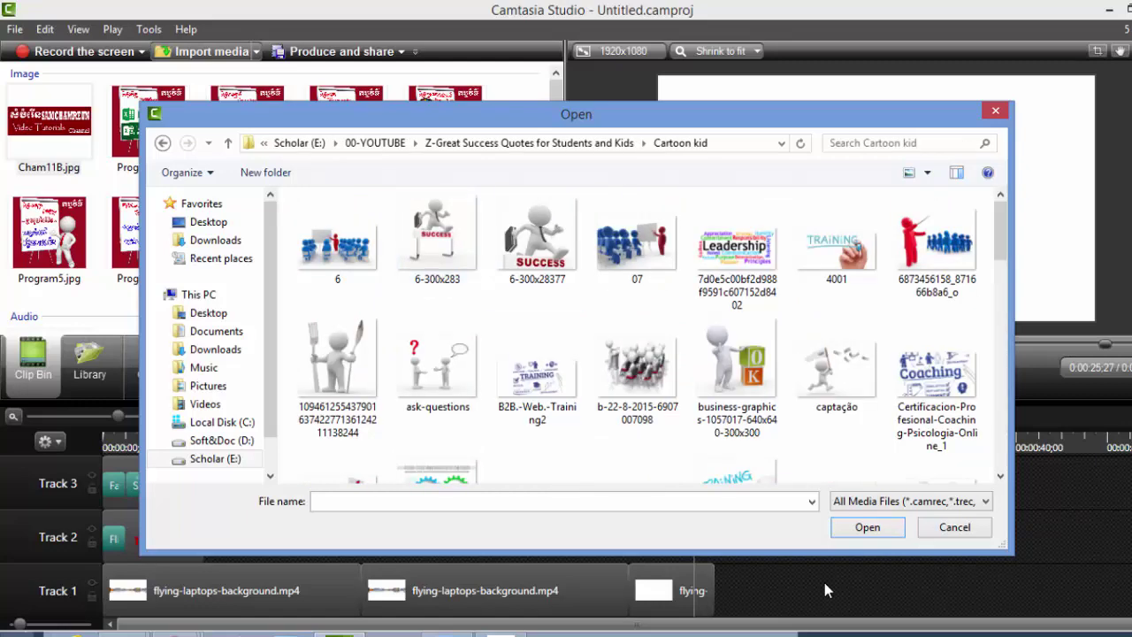
Import the Untitled-1 running figure and the Untitled-2 flag figure from the Cartoon kid folder
scroll(566, 418, down, 10)
key(Left)
key(Left)
key(Left)
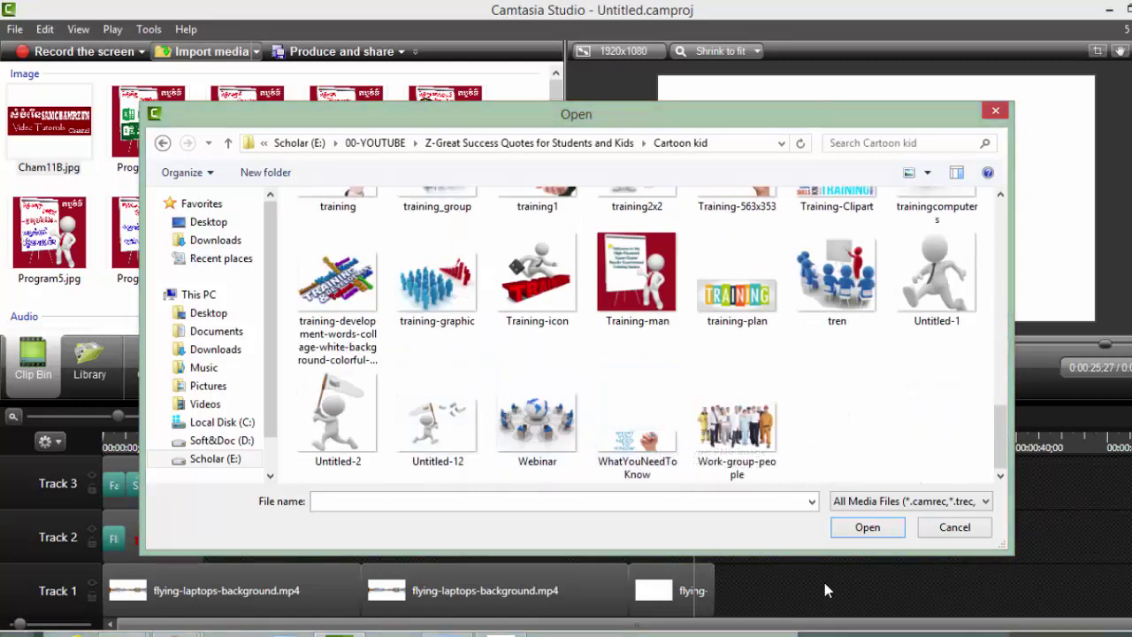
key(Left)
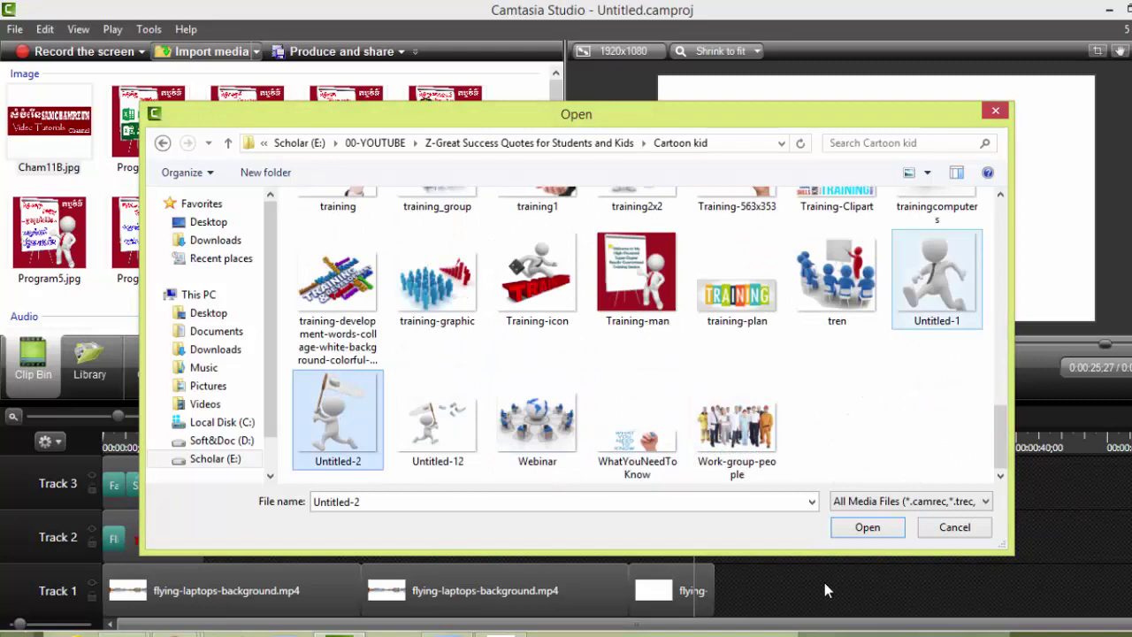
key(ctrl+space)
key(Return)
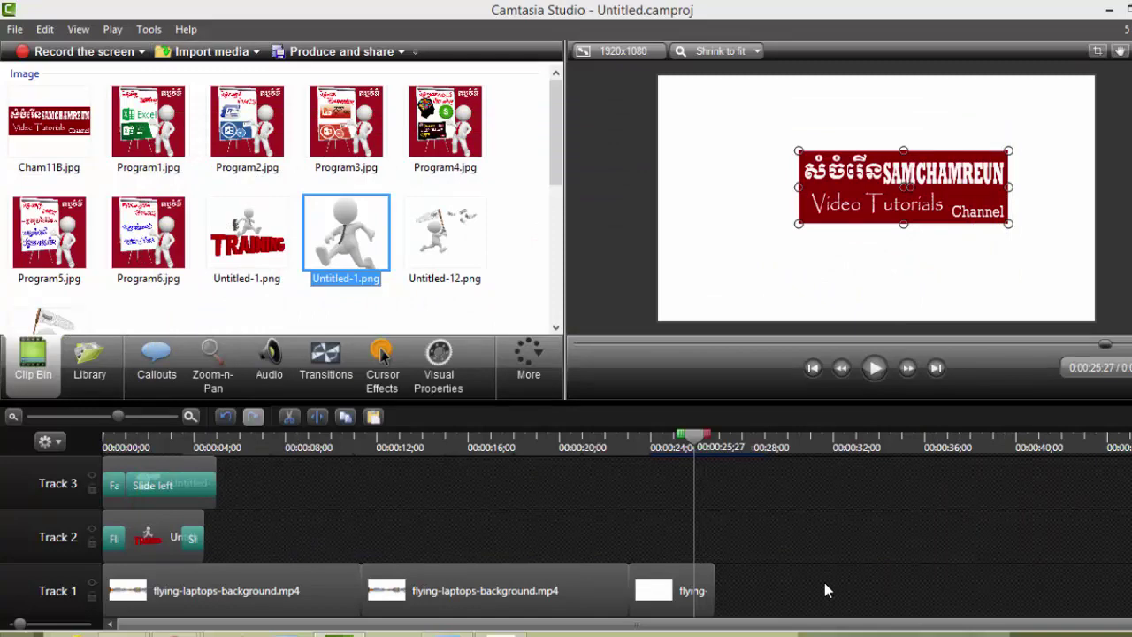
Place the running-figure Untitled-1.png on Track 2 from 23;01 and Untitled-12.png on Track 3 from the background's end
mouse_move(346, 232)
mouse_down()
mouse_move(703, 536)
mouse_move(684, 537)
mouse_up()
click(445, 233)
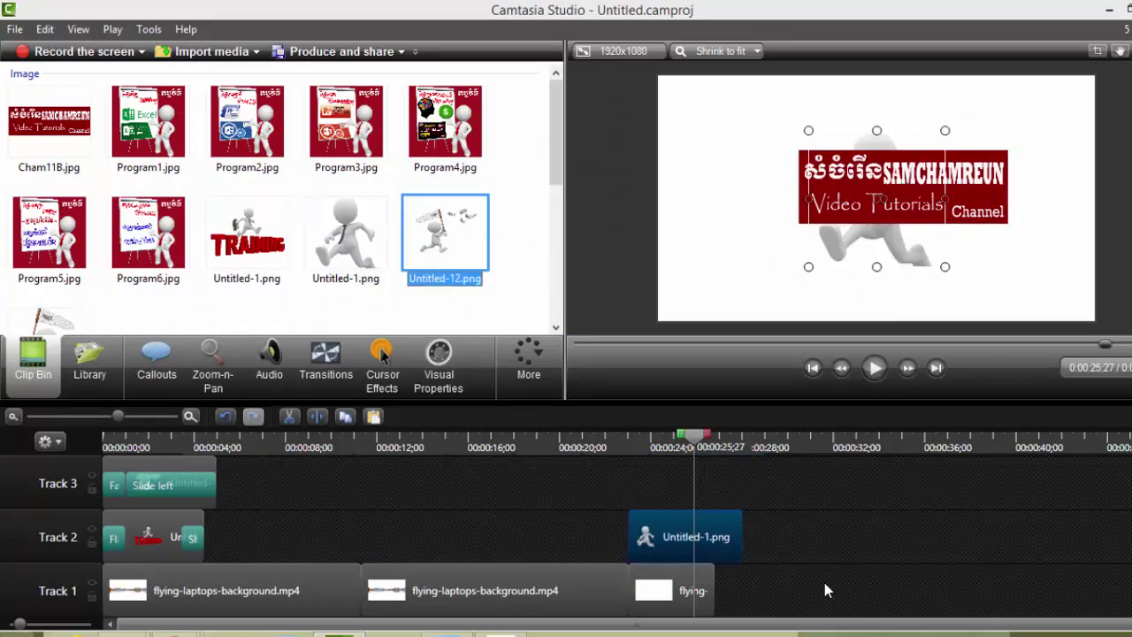
mouse_move(445, 233)
mouse_down()
mouse_move(796, 485)
mouse_move(749, 485)
mouse_move(771, 484)
mouse_up()
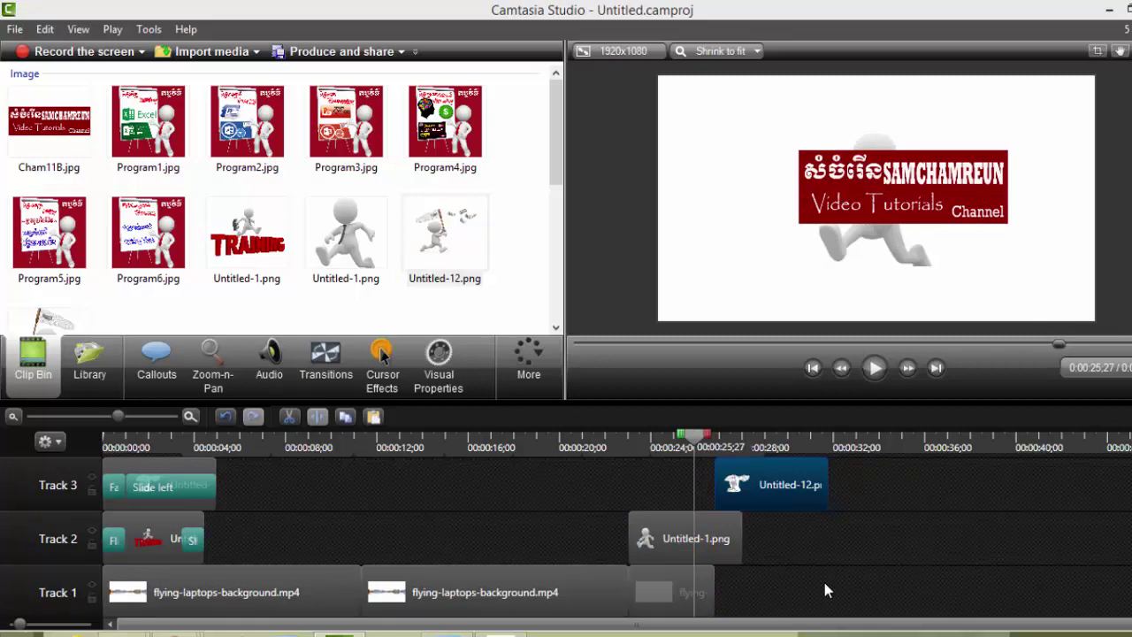
Move the last flying-laptops-background.mp4 clip from Track 1 to Track 3 before Untitled-12.png, and select the running-figure Untitled-1.png on Track 2
click(672, 591)
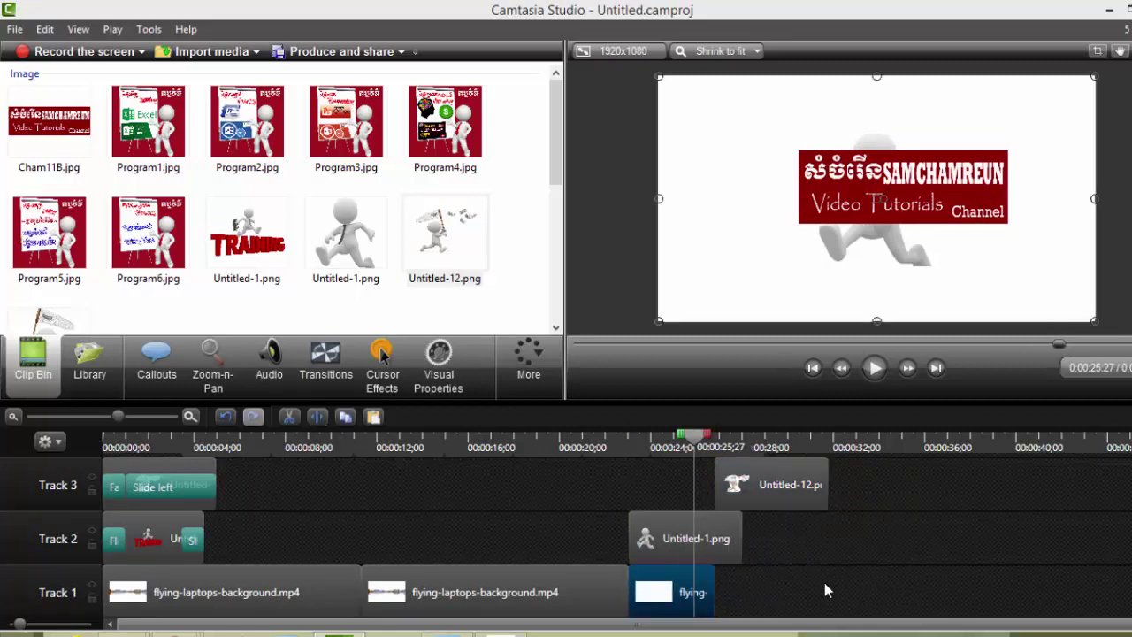
scroll(827, 590, down, 1)
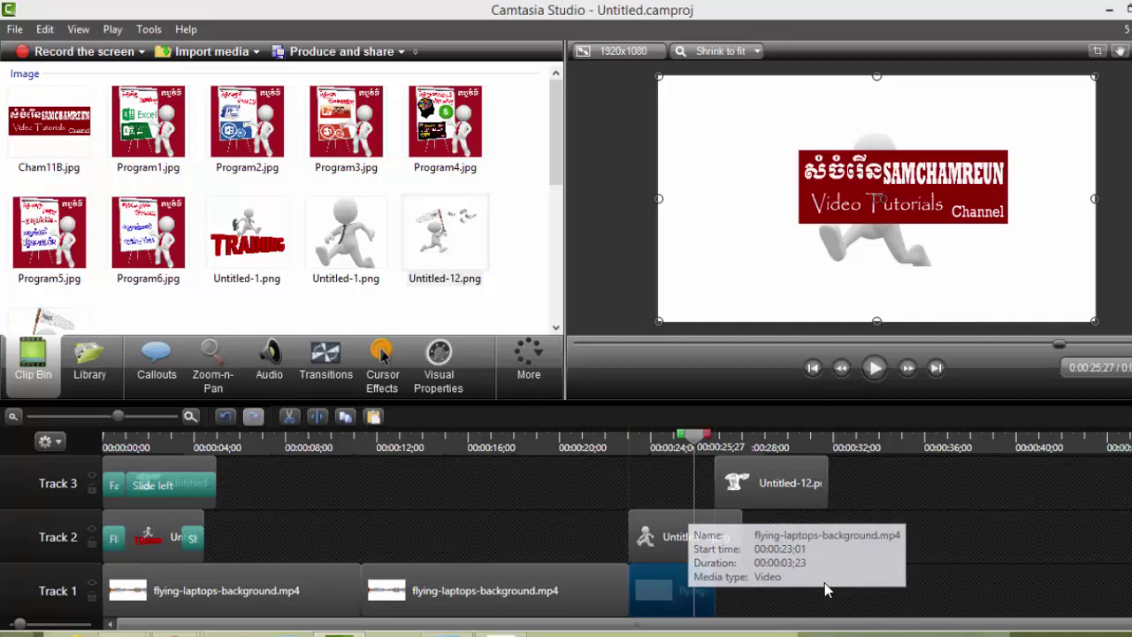
mouse_move(685, 591)
mouse_down()
mouse_move(686, 484)
mouse_move(673, 484)
mouse_up()
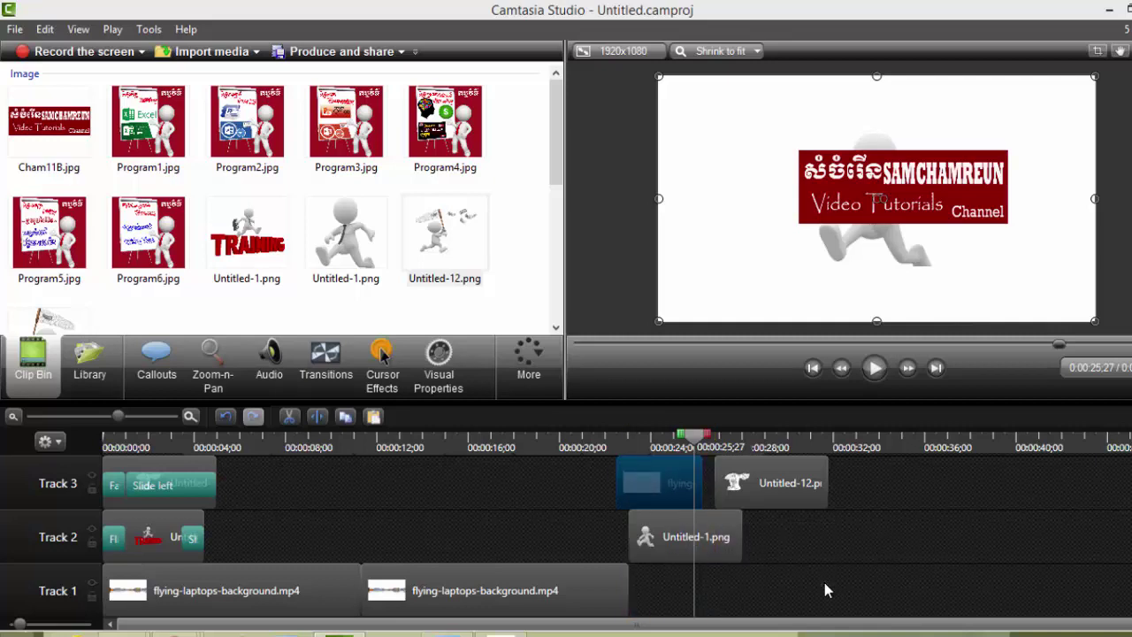
click(685, 537)
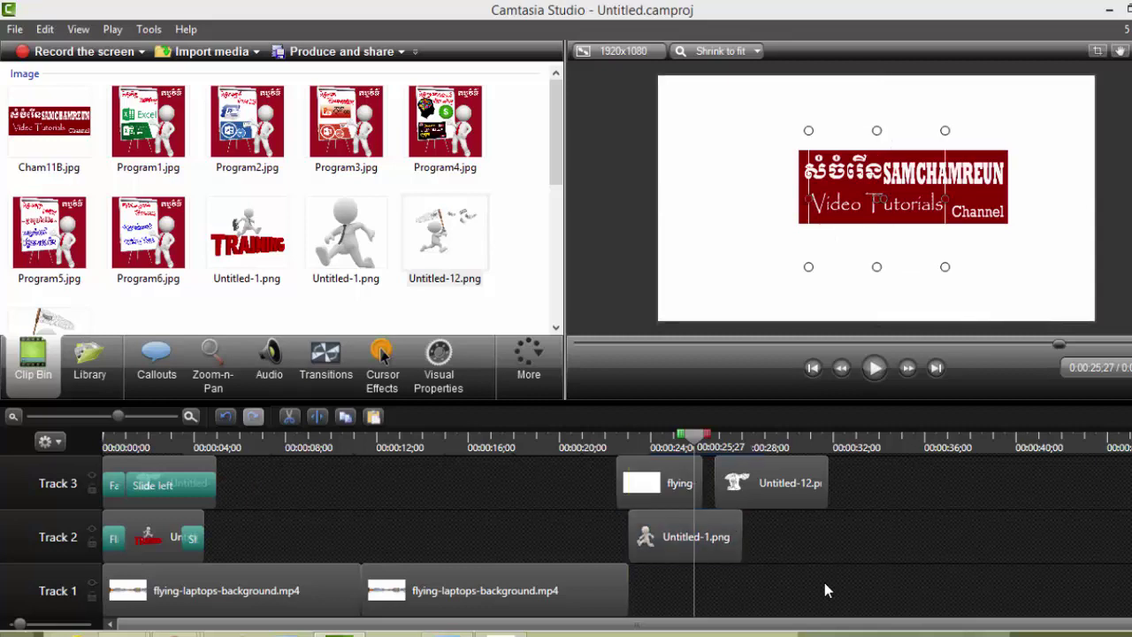
double_click(669, 536)
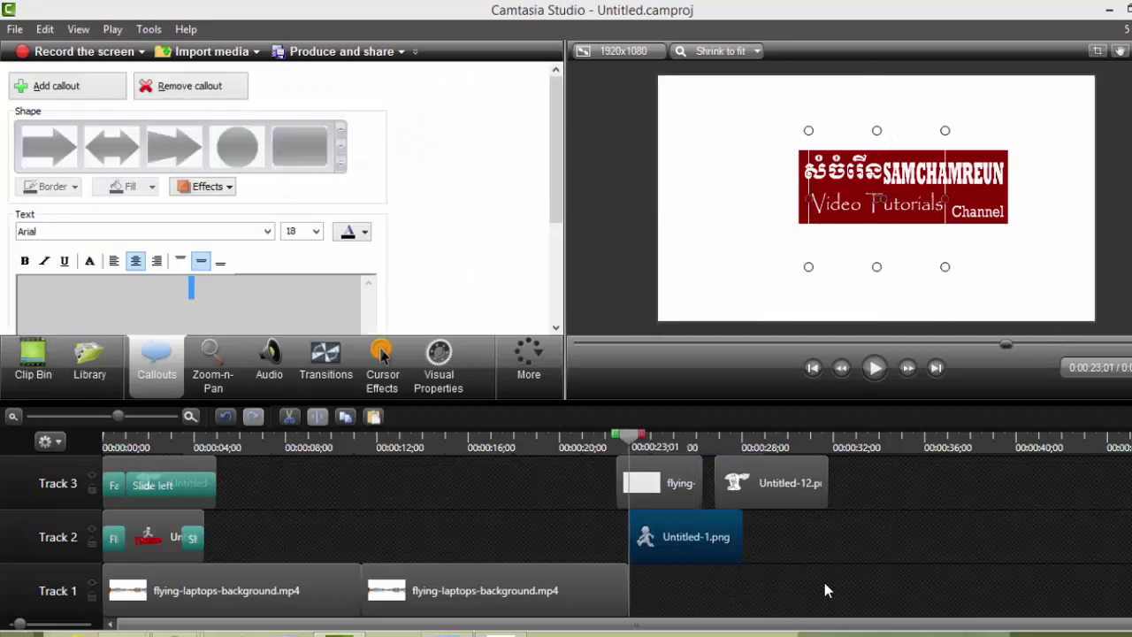